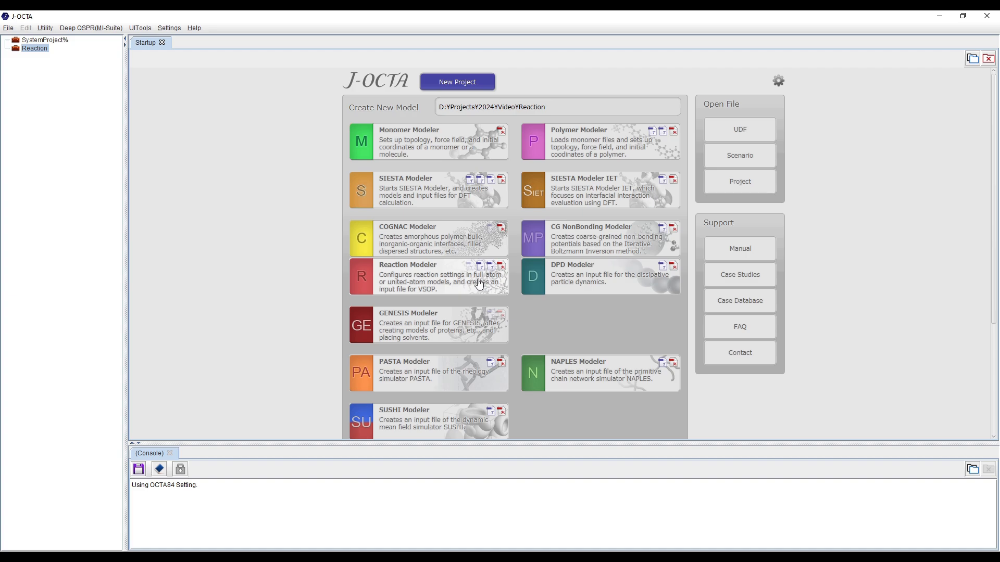
# Open the Reaction Modeler chain reaction tutorial PDF, close the duplicate copy and highlight "chain reaction" on the title page
pyautogui.click(480, 268)
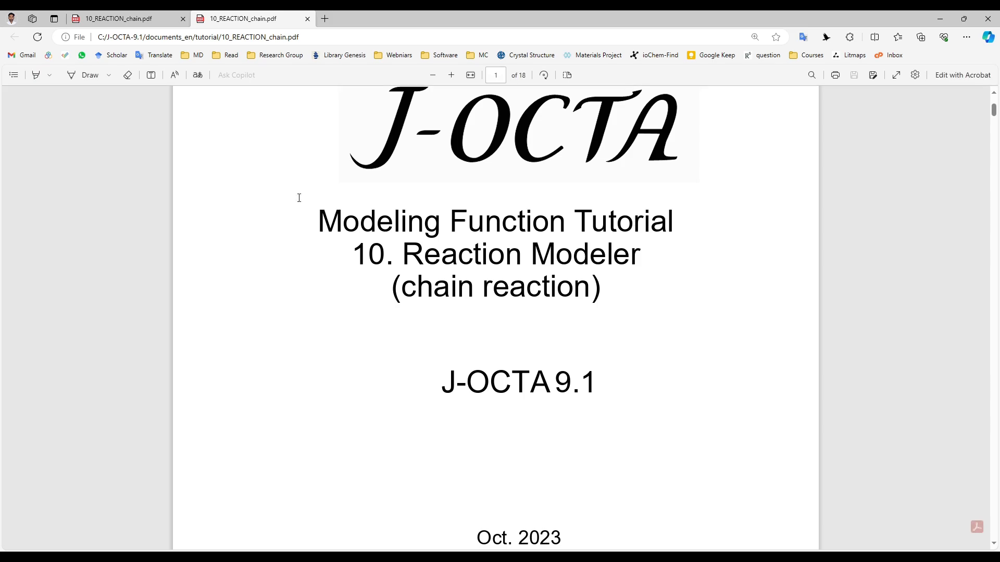
pyautogui.click(183, 19)
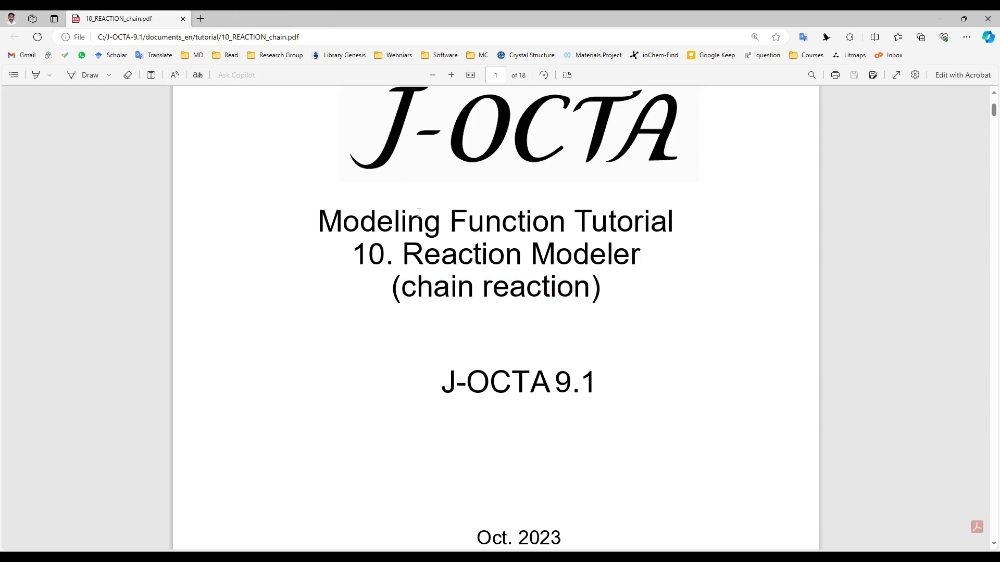
pyautogui.scroll(2, 426, 283)
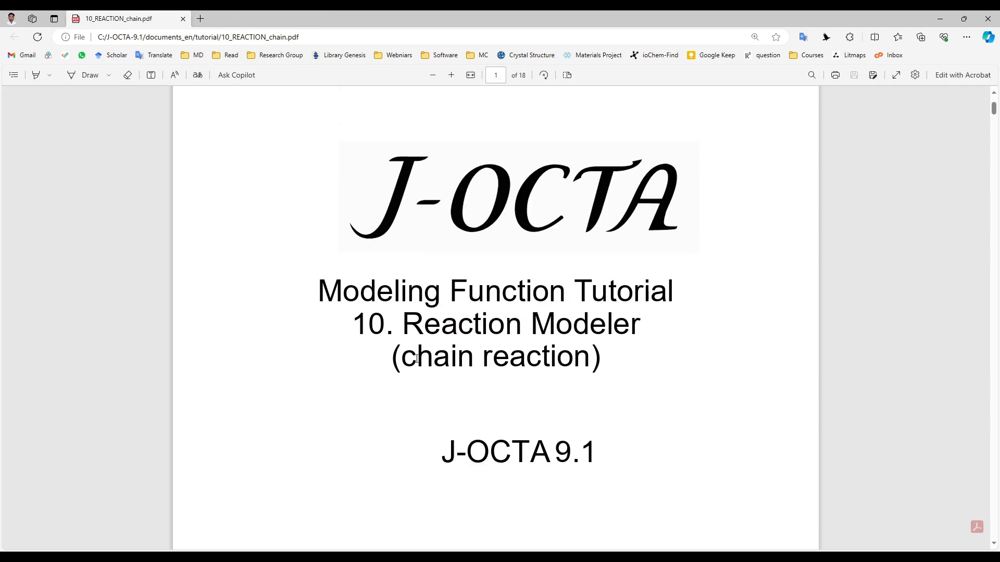
pyautogui.moveTo(396, 359); pyautogui.dragTo(603, 359)
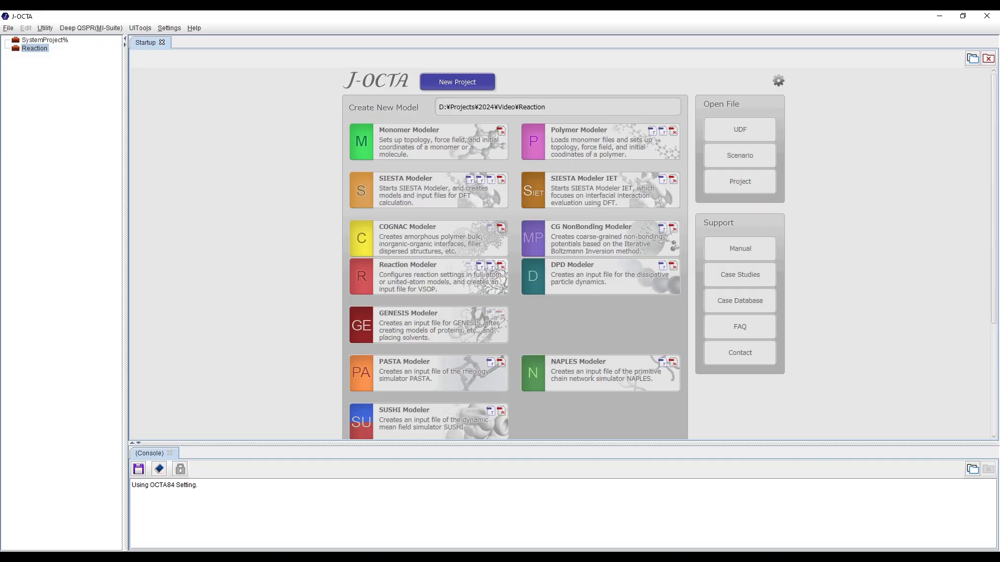
# Open the Reaction Modeler two-step reaction tutorial PDF, highlight its subtitle on the title page and close the document
pyautogui.click(491, 269)
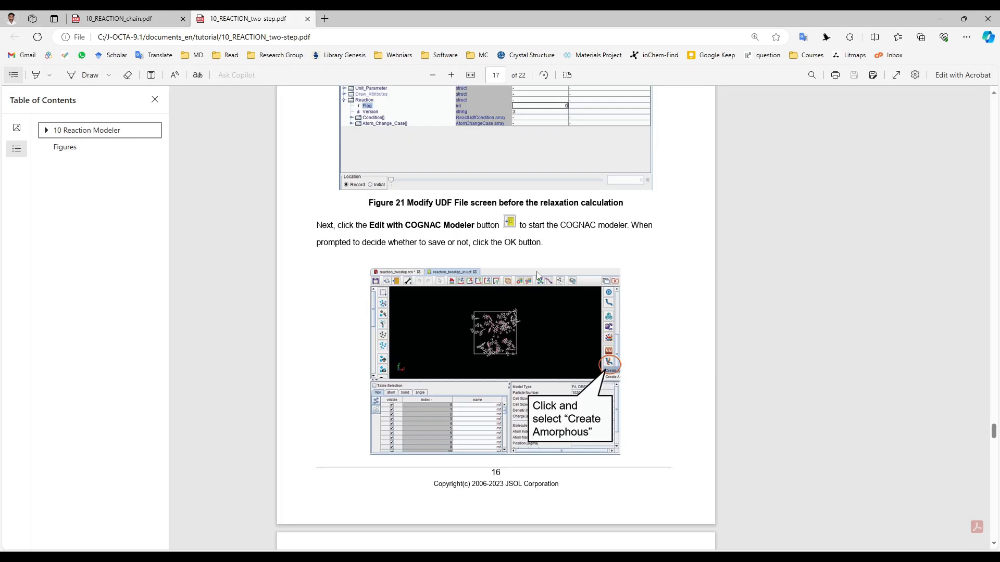
pyautogui.moveTo(995, 431); pyautogui.dragTo(978, 89)
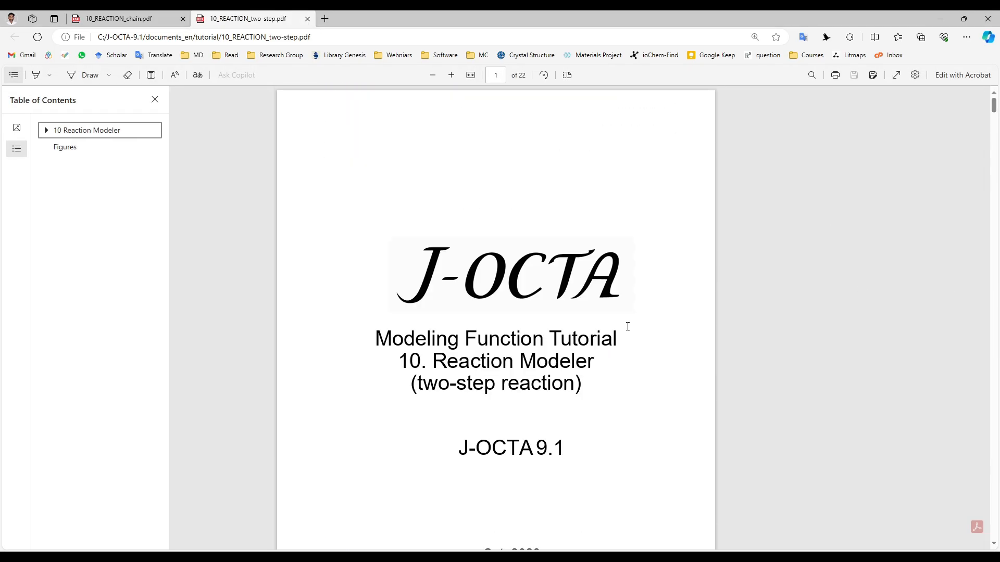
pyautogui.moveTo(398, 397); pyautogui.dragTo(588, 387)
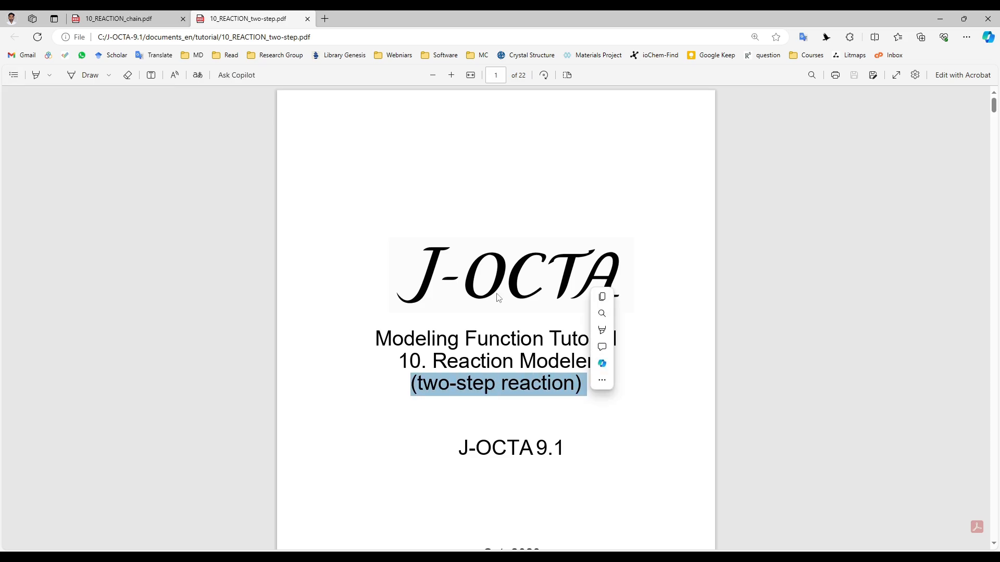
pyautogui.click(307, 19)
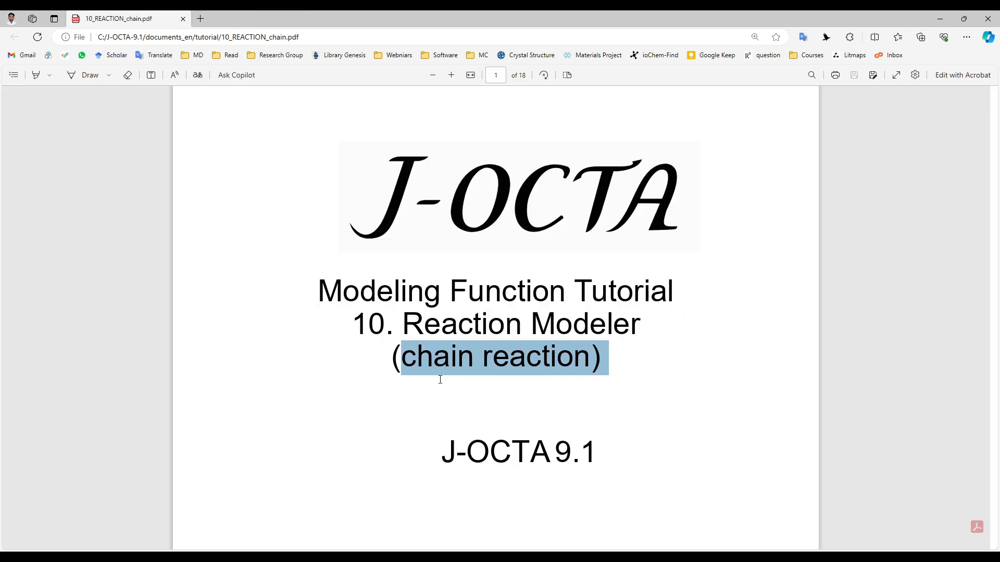
# Highlight "chain reaction" in the remaining tutorial's title and return to J-OCTA
pyautogui.scroll(-3, 428, 364)
pyautogui.moveTo(404, 222); pyautogui.dragTo(590, 224)
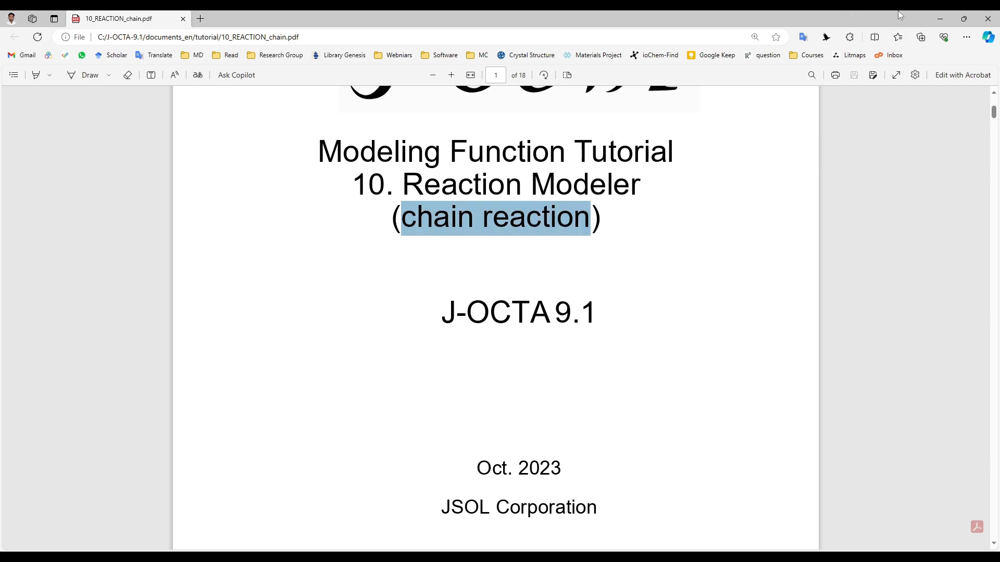
pyautogui.click(940, 19)
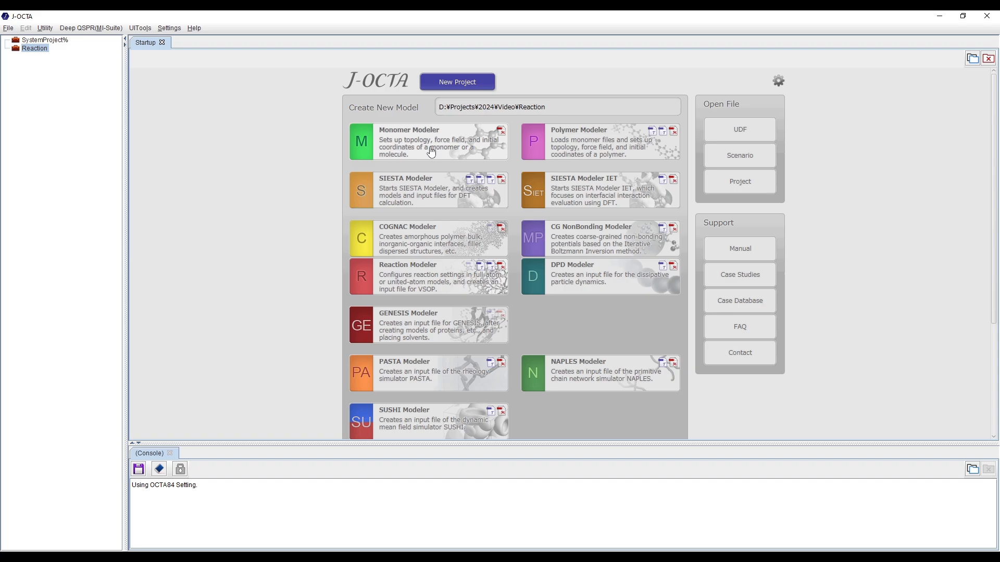
# Create a new monomer model in the Reaction project and save it as CH3CHCL
pyautogui.rightClick(30, 52)
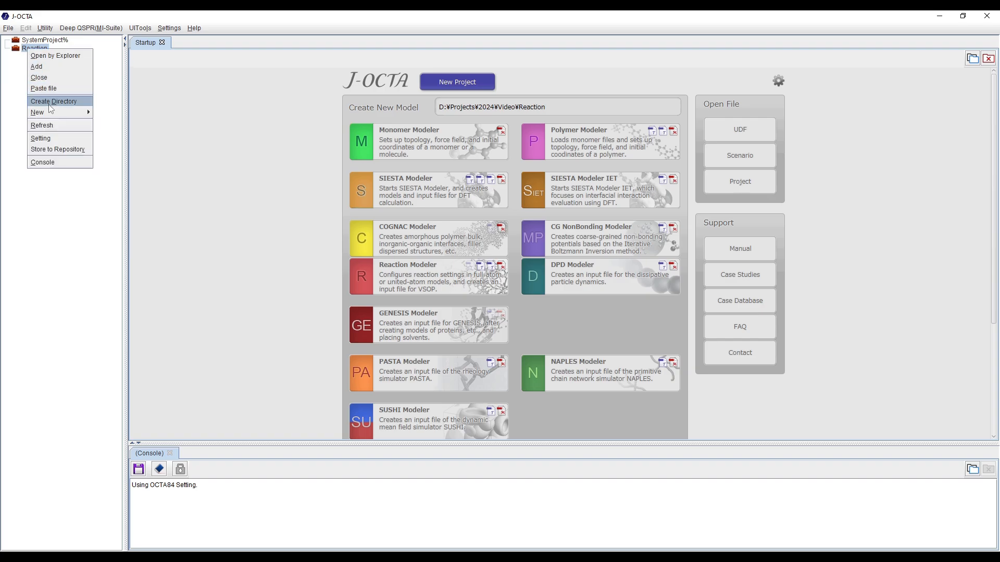
pyautogui.moveTo(51, 109)
pyautogui.moveTo(122, 114)
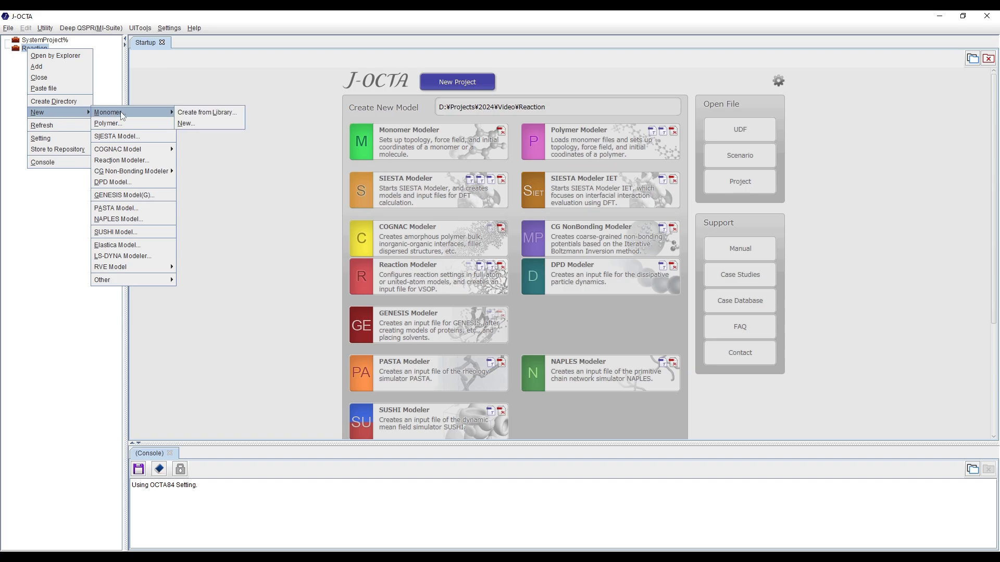
pyautogui.click(198, 121)
pyautogui.moveTo(460, 198); pyautogui.dragTo(430, 192)
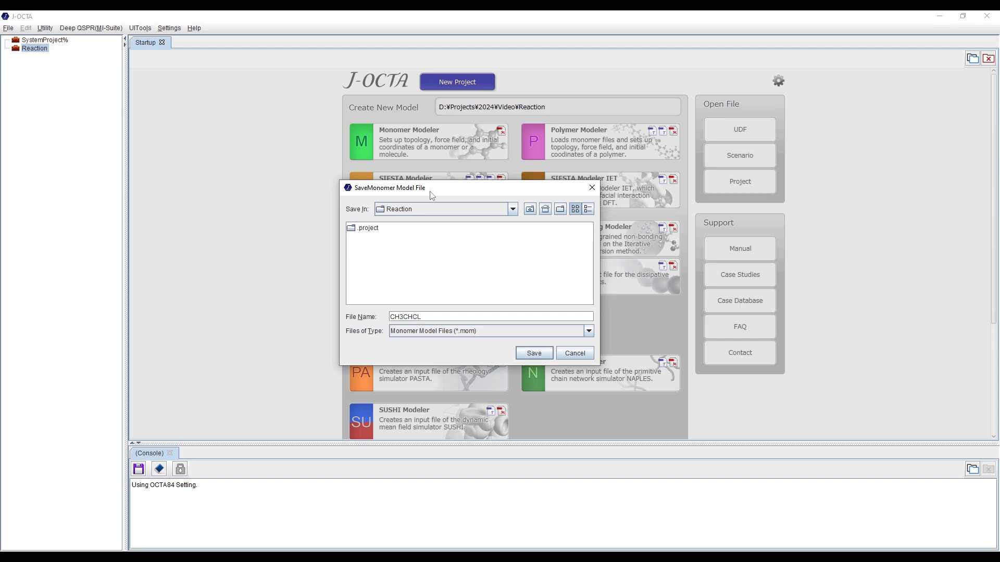
pyautogui.press('Return')
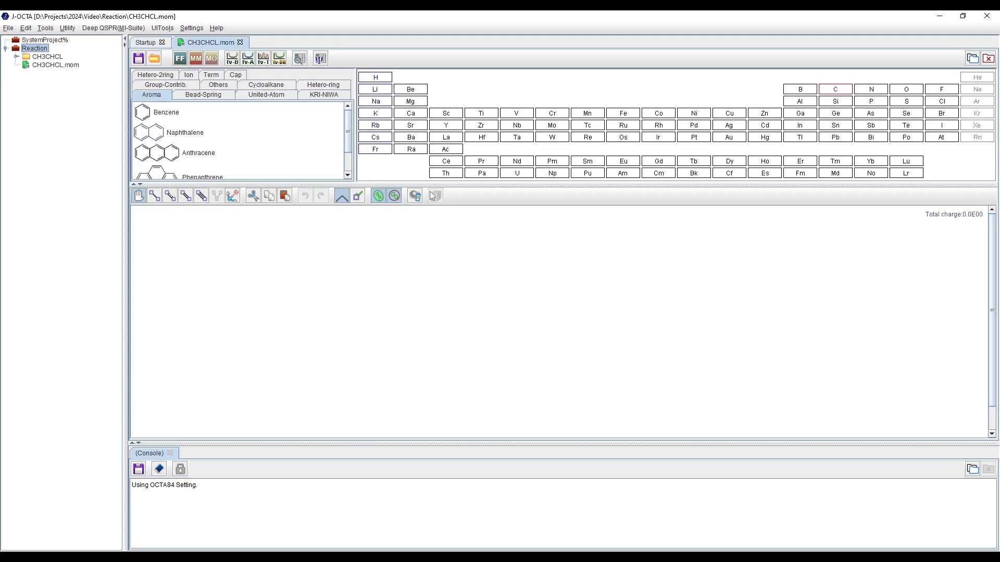
# Enlarge the element palette area and draw two carbon atoms joined by a single bond
pyautogui.moveTo(546, 183); pyautogui.dragTo(541, 211)
pyautogui.click(154, 223)
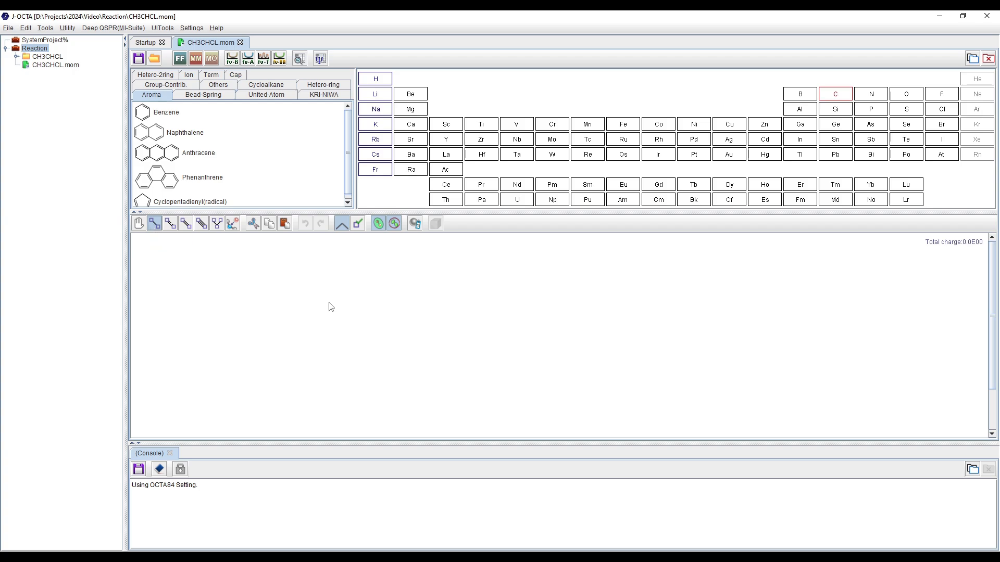
pyautogui.click(244, 316)
pyautogui.click(317, 314)
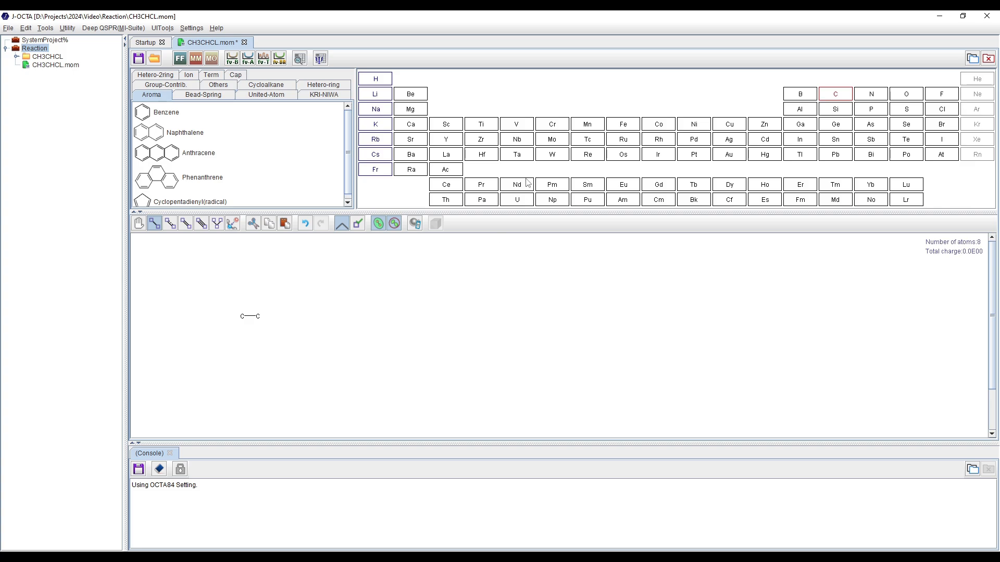
# Attach three hydrogens to the first carbon, and one hydrogen and one chlorine to the second carbon
pyautogui.click(379, 81)
pyautogui.click(242, 316)
pyautogui.click(242, 317)
pyautogui.click(242, 317)
pyautogui.click(258, 317)
pyautogui.click(257, 317)
# Attach a NO-H cap above the chlorine-bearing carbon and save the monomer
pyautogui.click(235, 76)
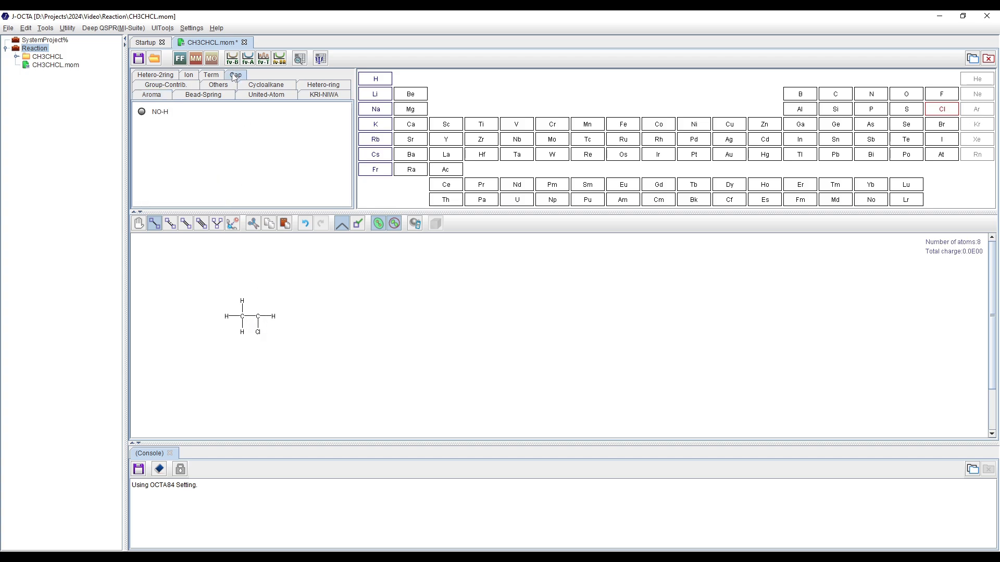
pyautogui.click(165, 117)
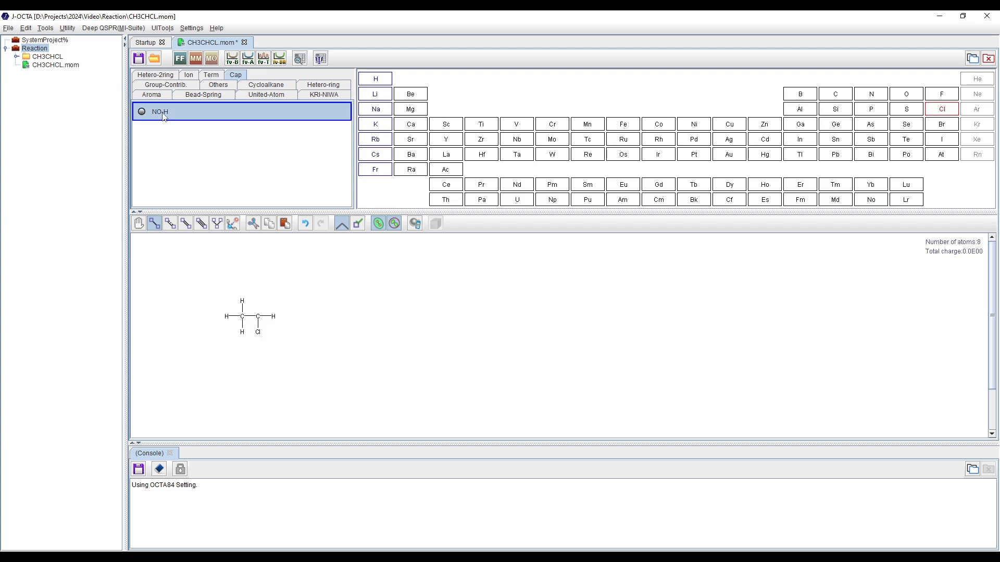
pyautogui.click(255, 297)
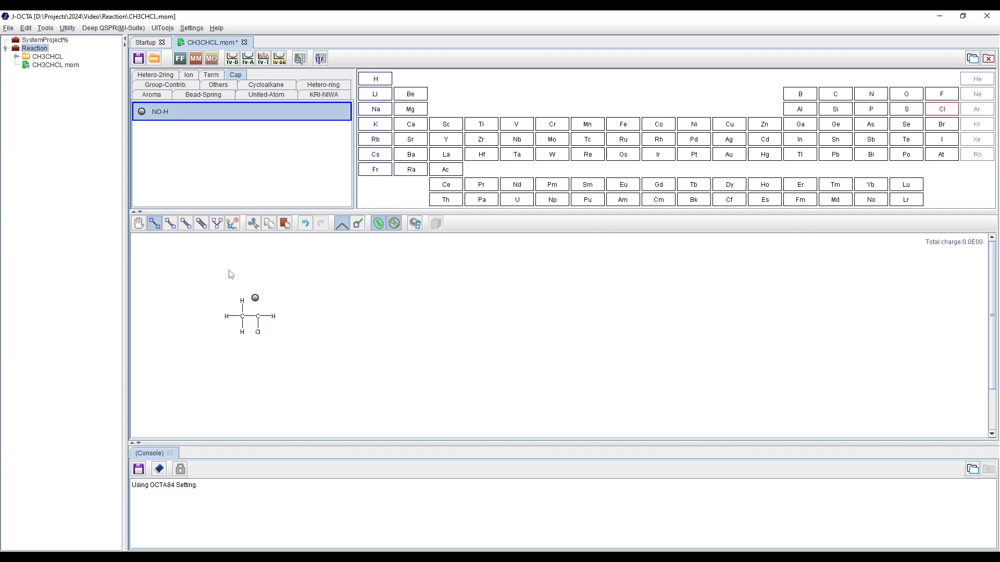
pyautogui.moveTo(257, 302)
pyautogui.mouseDown()
pyautogui.moveTo(260, 319)
pyautogui.moveTo(261, 303)
pyautogui.mouseUp()
pyautogui.click(139, 224)
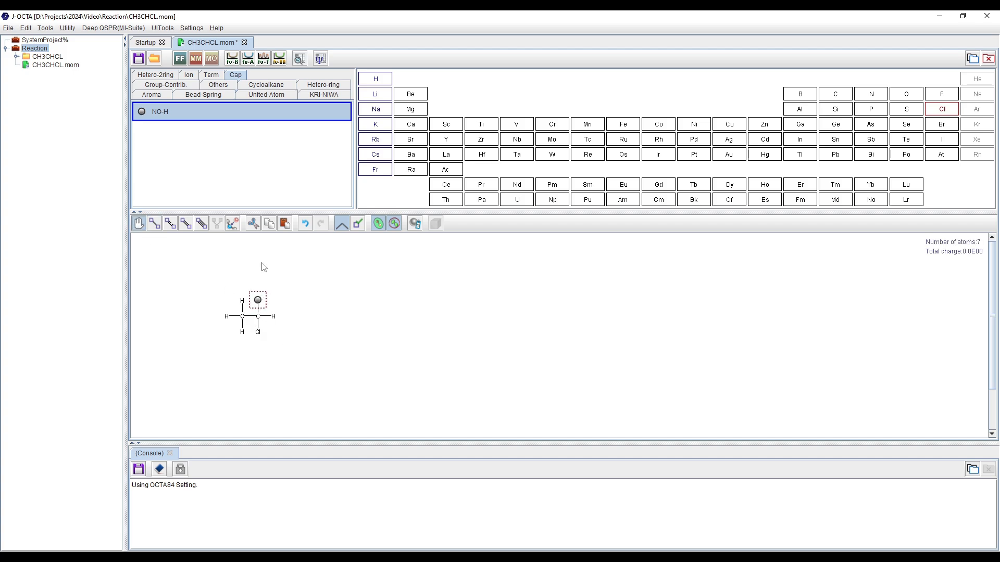
pyautogui.click(304, 341)
pyautogui.click(138, 58)
# Assign the DREIDING force field to the CH3CHCL monomer and save the model
pyautogui.click(179, 58)
pyautogui.moveTo(430, 105); pyautogui.dragTo(406, 92)
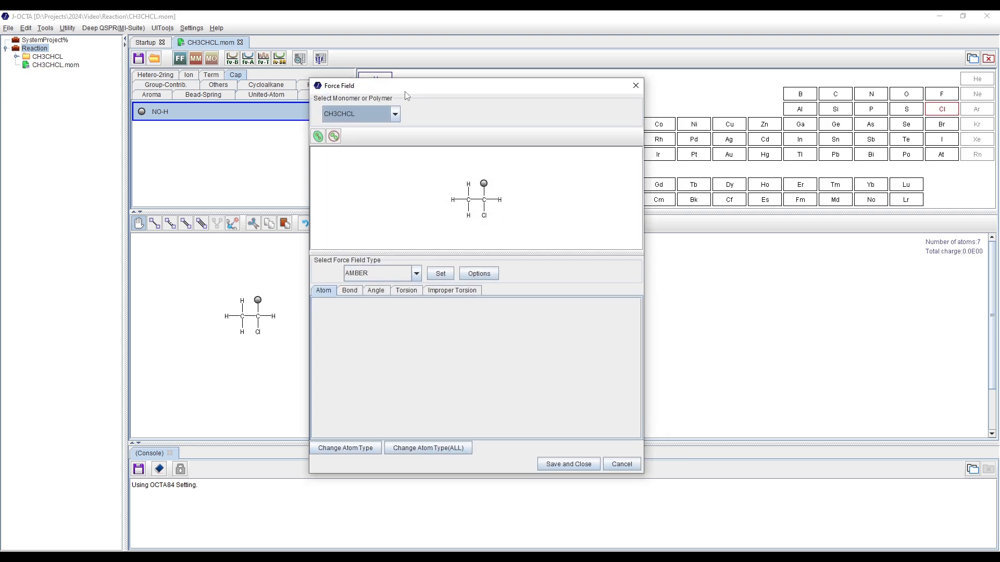
pyautogui.click(418, 275)
pyautogui.click(402, 325)
pyautogui.click(440, 274)
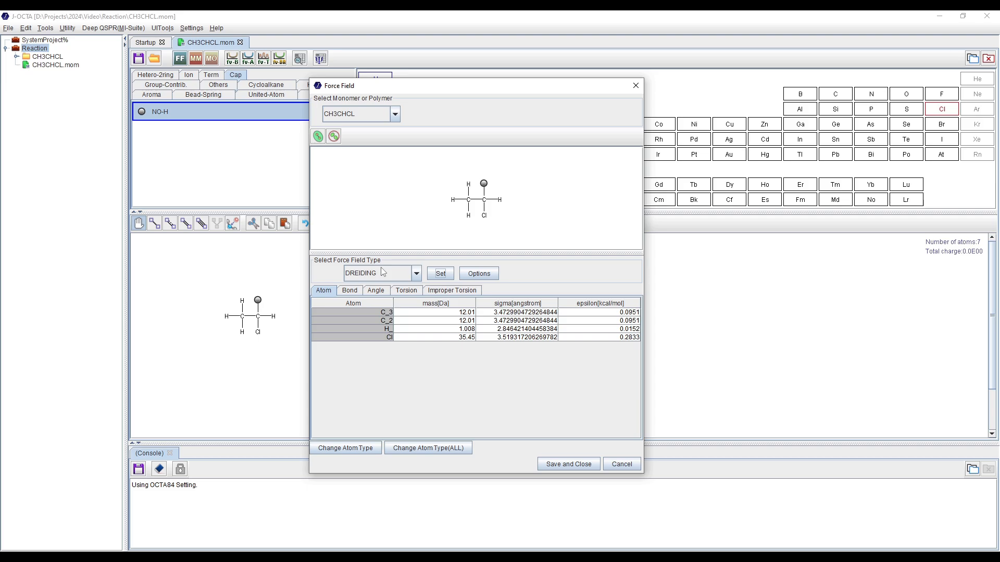
pyautogui.click(556, 464)
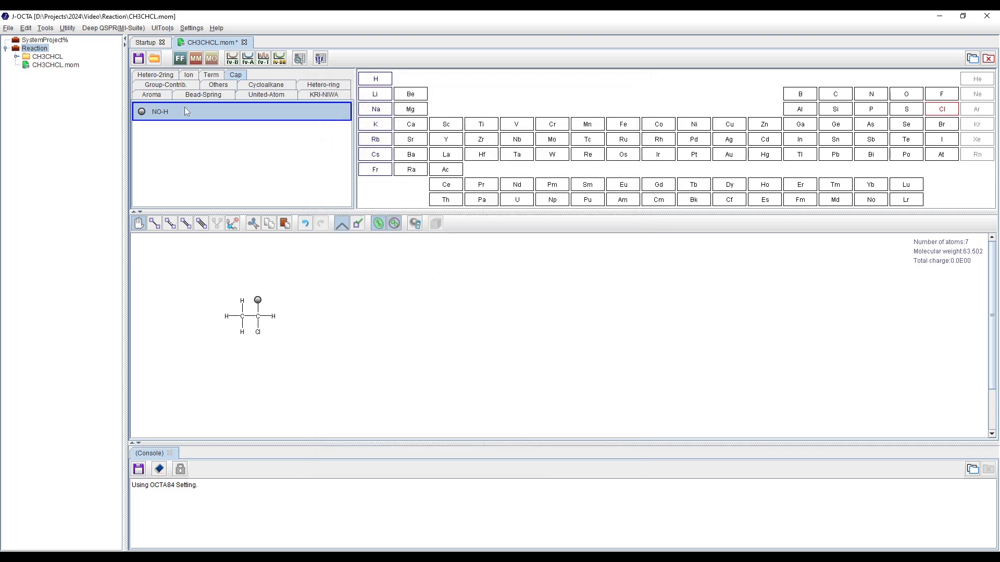
pyautogui.click(140, 60)
# Run the molecular mechanics calculation for the monomer on COGNAC(Local) with the Steepest_Descent algorithm and 10,000 maximum iterations
pyautogui.click(195, 58)
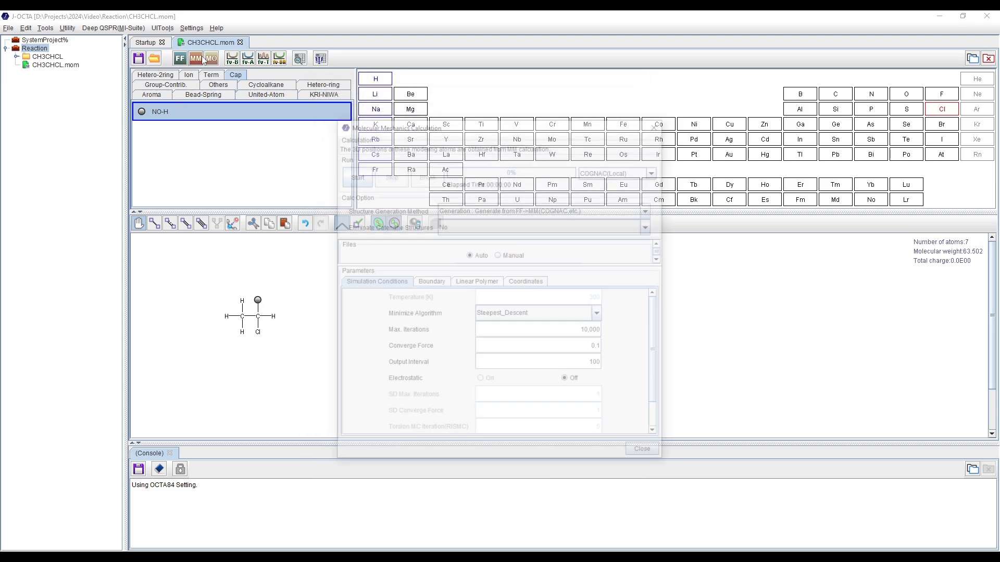
pyautogui.moveTo(428, 127); pyautogui.dragTo(418, 92)
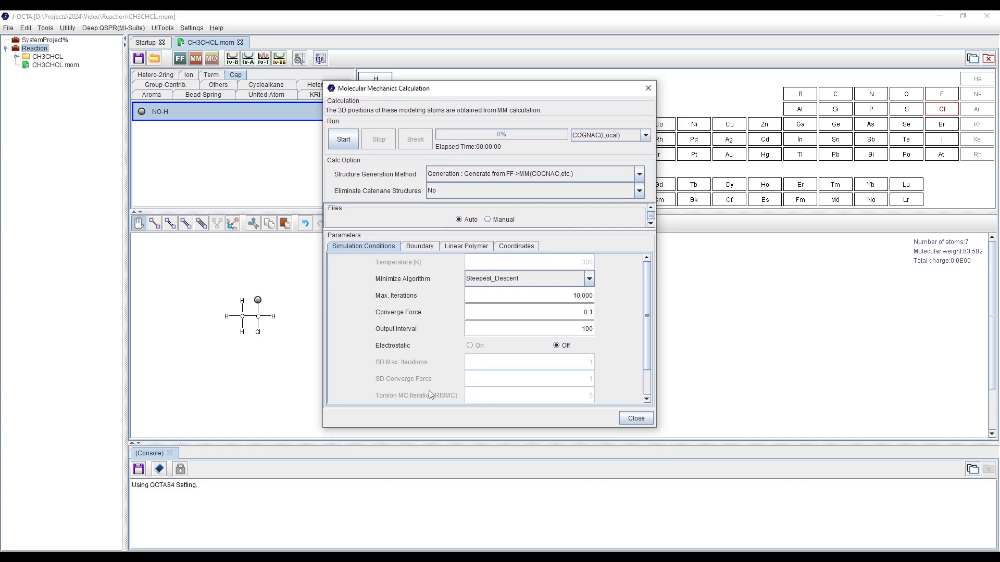
pyautogui.moveTo(467, 427); pyautogui.dragTo(471, 452)
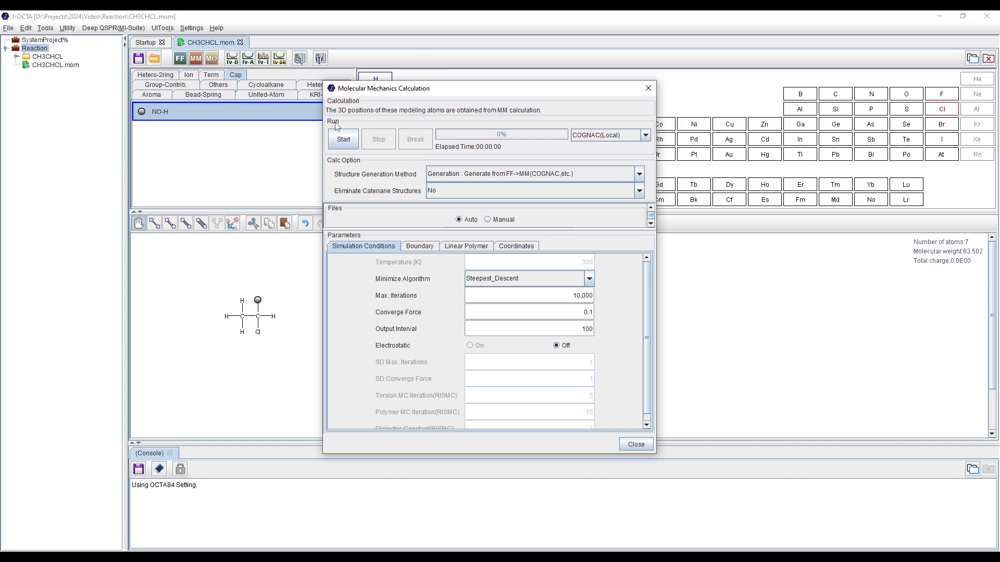
pyautogui.click(526, 248)
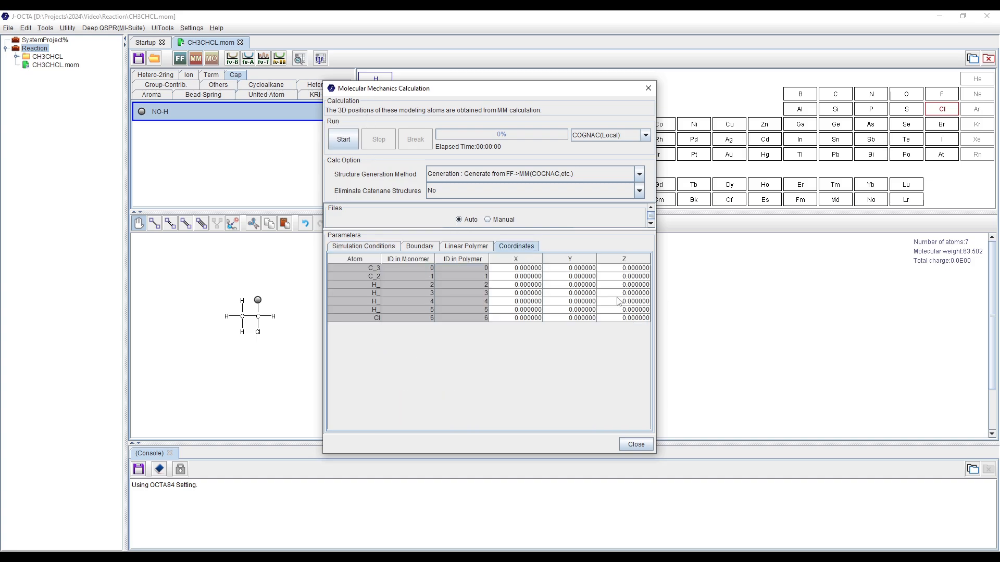
pyautogui.click(360, 245)
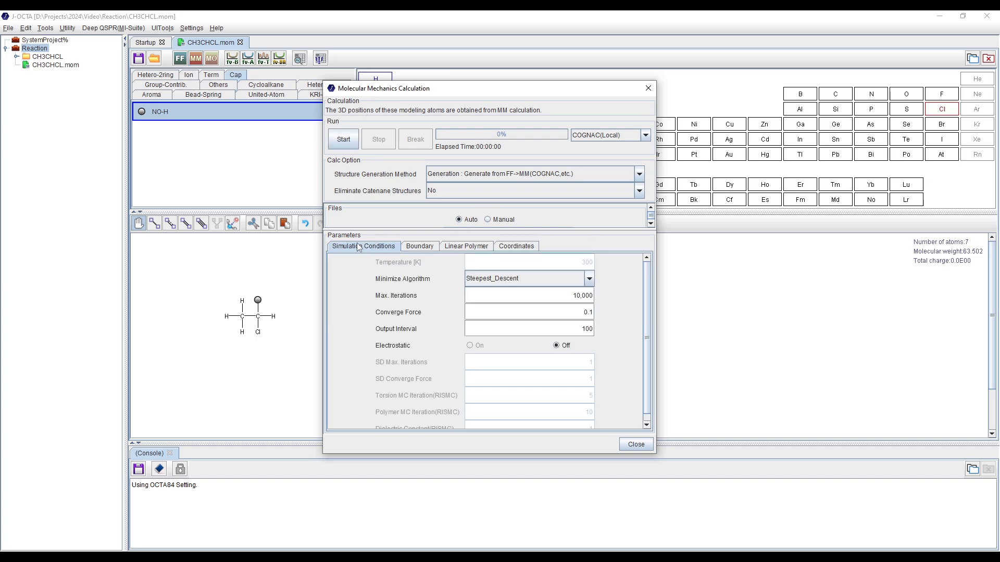
pyautogui.click(344, 141)
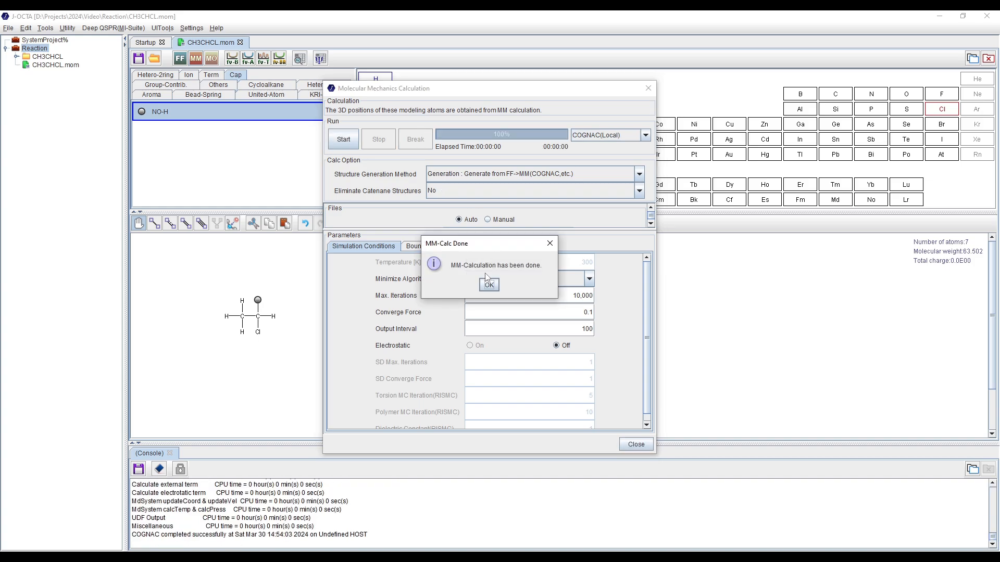
pyautogui.click(489, 284)
# Check the calculated atom coordinates, close the molecular mechanics calculation and save the monomer
pyautogui.click(516, 247)
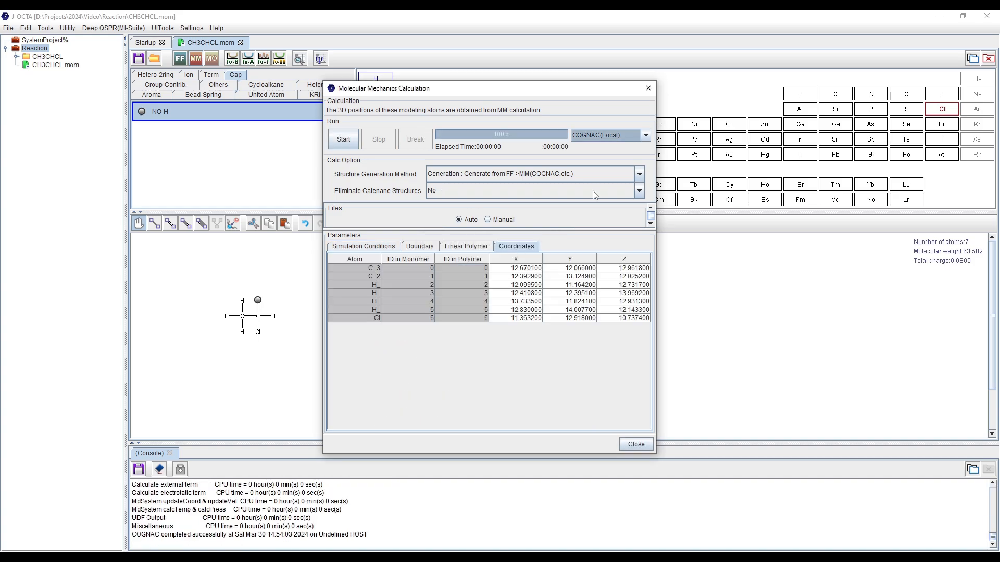
pyautogui.click(636, 444)
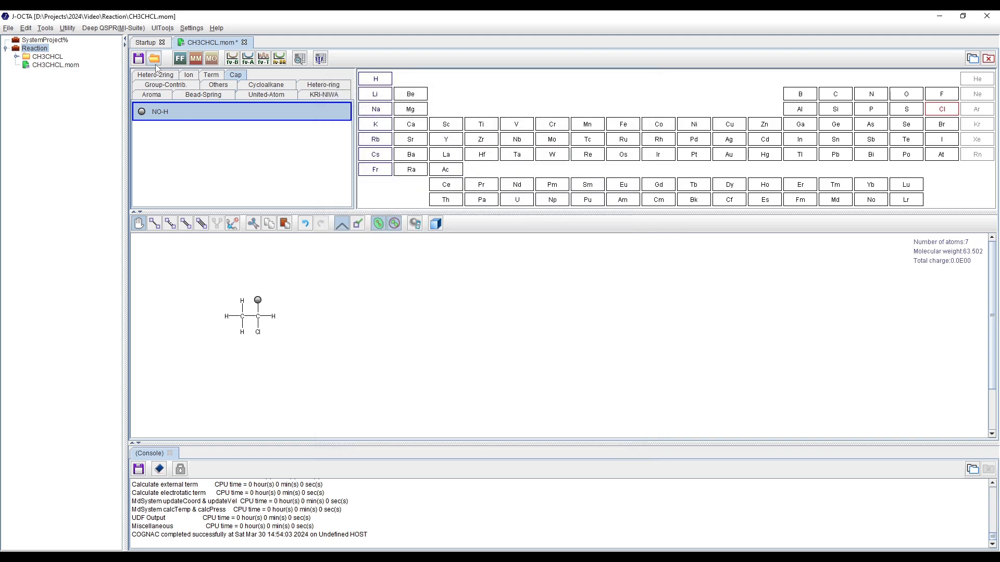
pyautogui.click(138, 59)
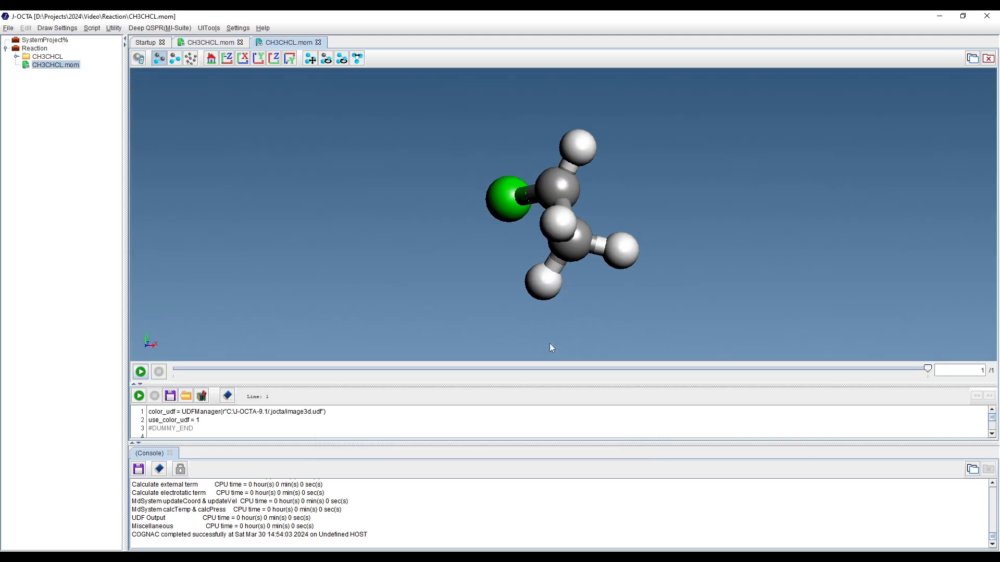
# Examine the monomer's 3D structure from several angles, compare it with the 2D drawing and close the 3D view
pyautogui.moveTo(616, 312)
pyautogui.mouseDown()
pyautogui.moveTo(538, 298)
pyautogui.moveTo(527, 267)
pyautogui.moveTo(511, 260)
pyautogui.moveTo(625, 281)
pyautogui.moveTo(528, 243)
pyautogui.moveTo(553, 193)
pyautogui.mouseUp()
pyautogui.moveTo(634, 194); pyautogui.dragTo(627, 150)
pyautogui.click(230, 47)
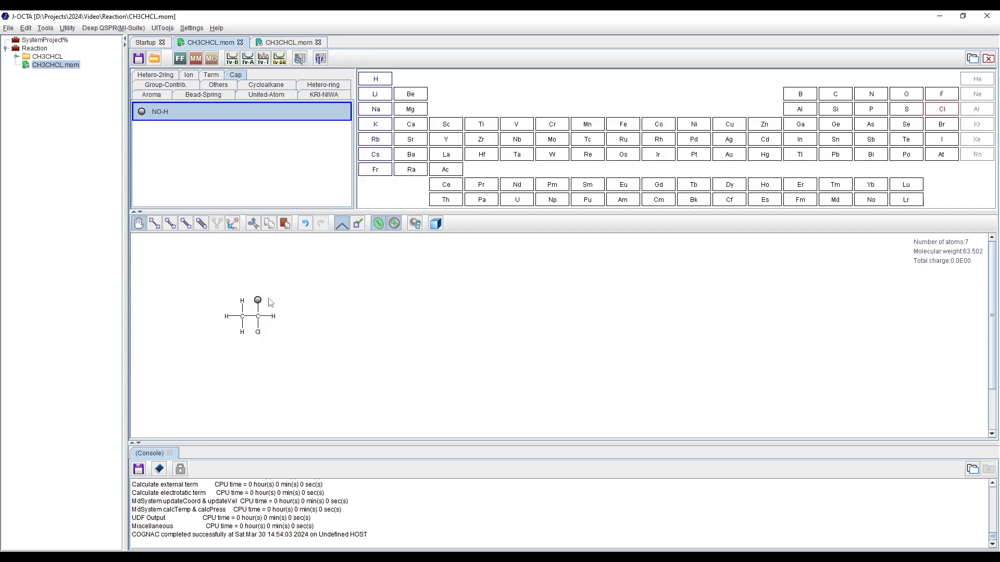
pyautogui.click(280, 44)
pyautogui.moveTo(552, 171); pyautogui.dragTo(551, 193)
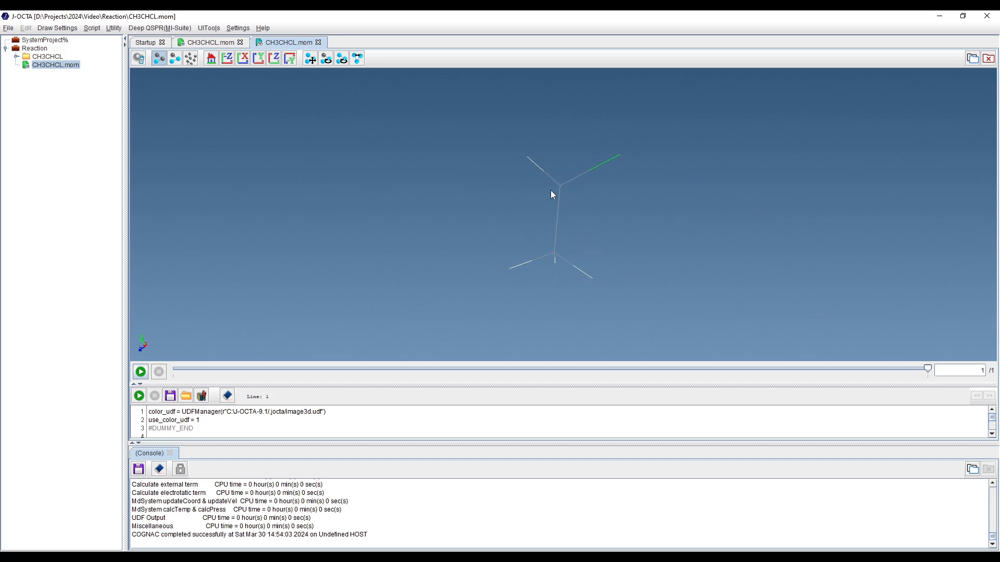
pyautogui.click(318, 42)
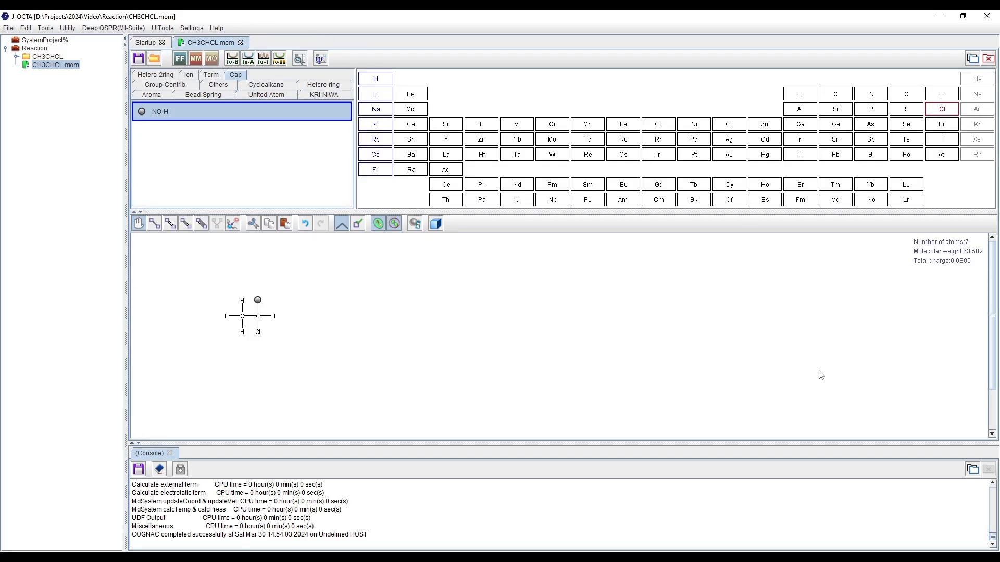
# Run a MOSEMI molecular orbital calculation for the CH3CHCL monomer with the default parameters and close the calculation
pyautogui.click(212, 59)
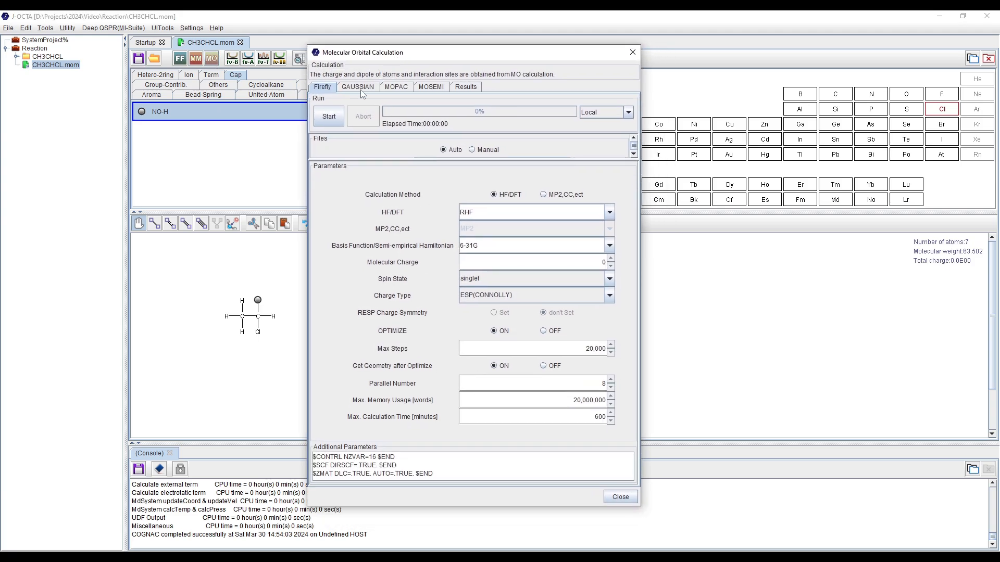
pyautogui.click(433, 87)
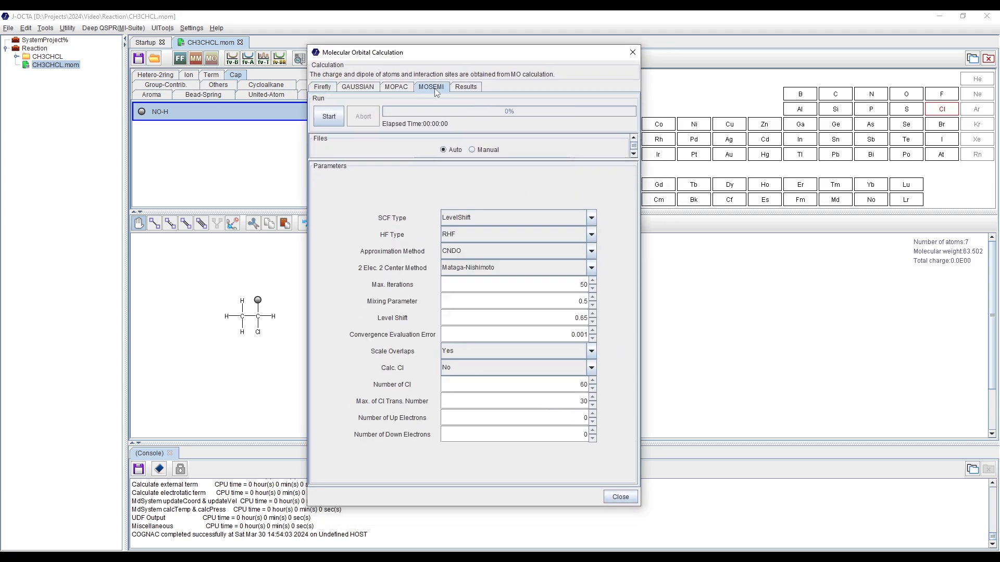
pyautogui.click(339, 119)
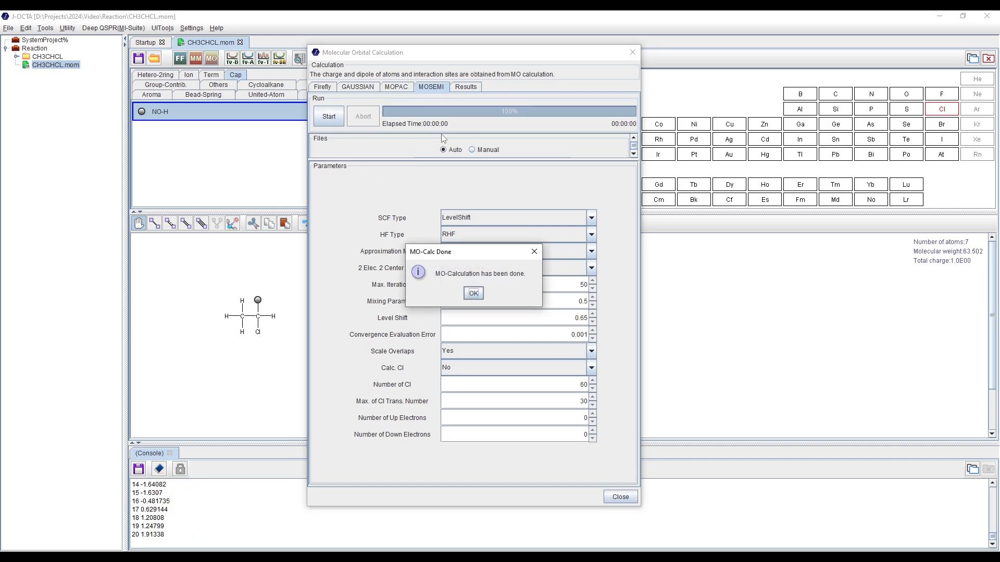
pyautogui.click(473, 293)
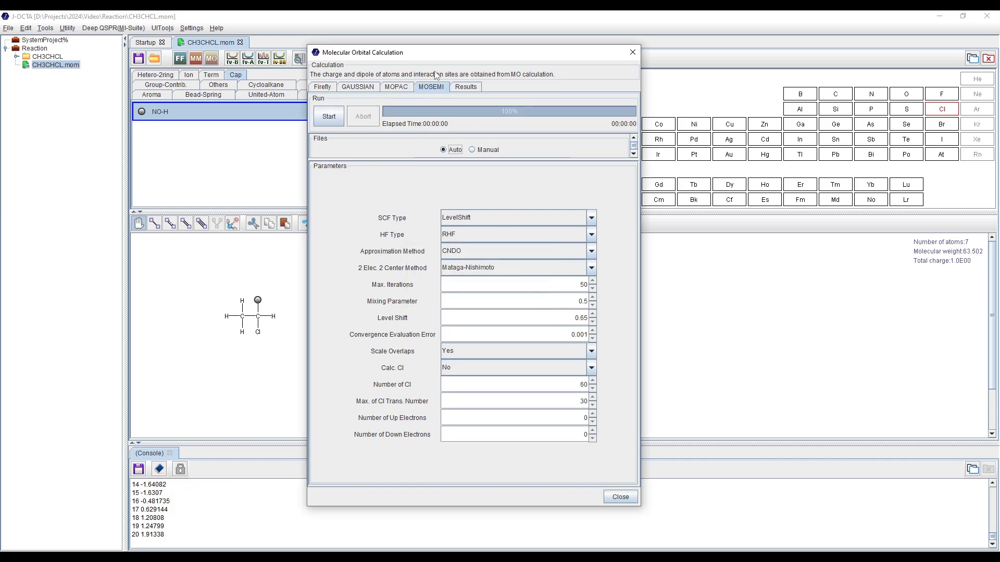
pyautogui.click(620, 498)
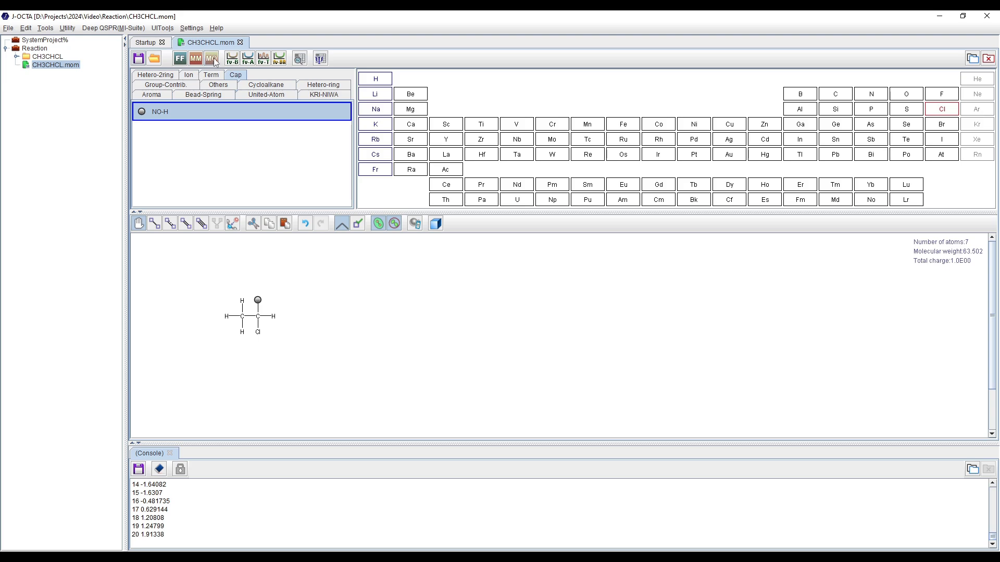
# Adjust the calculated total charge of CH3CHCL to 0 with 8 decimal places, and save and close the monomer
pyautogui.click(212, 58)
pyautogui.click(467, 87)
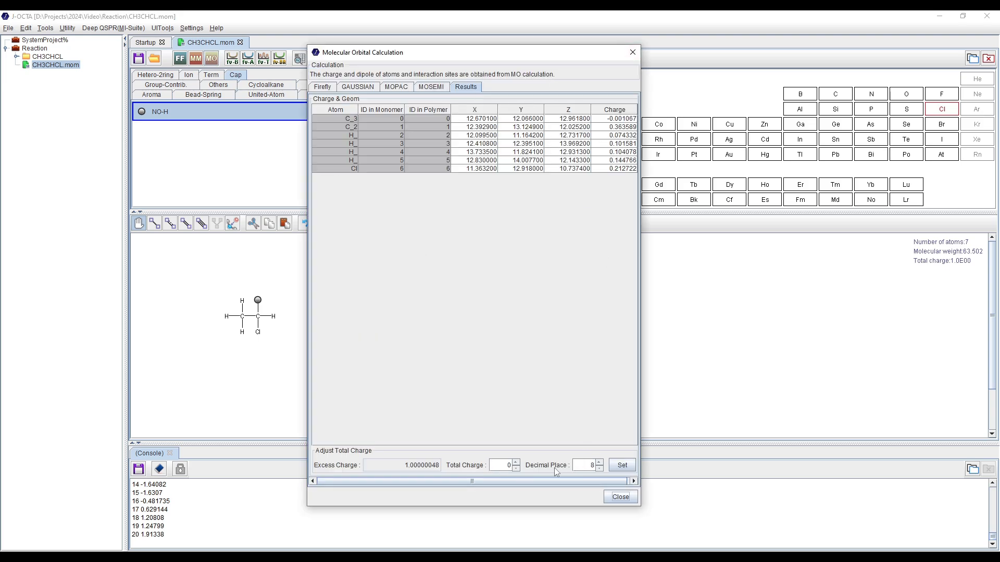
pyautogui.moveTo(395, 467); pyautogui.dragTo(451, 474)
pyautogui.click(624, 468)
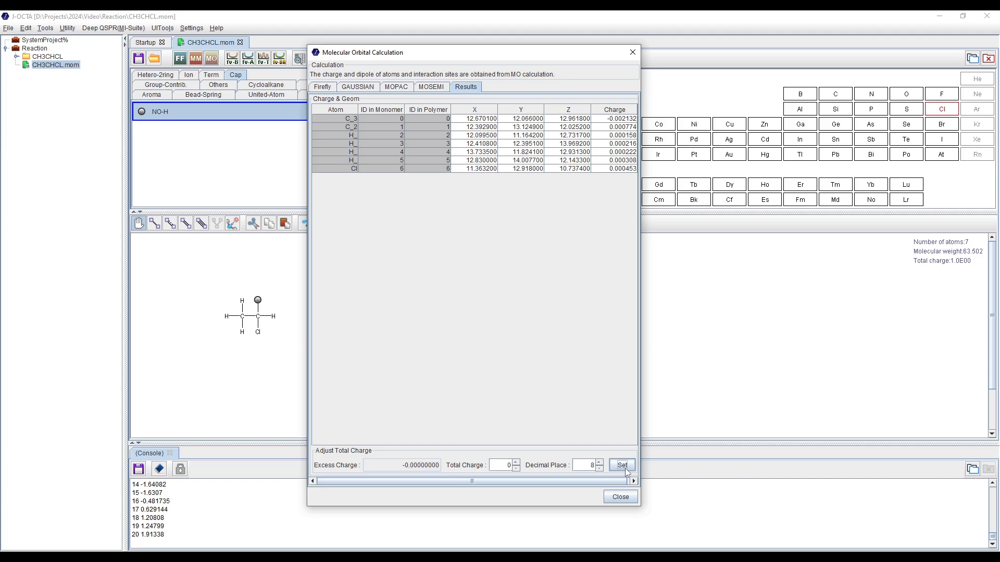
pyautogui.click(621, 497)
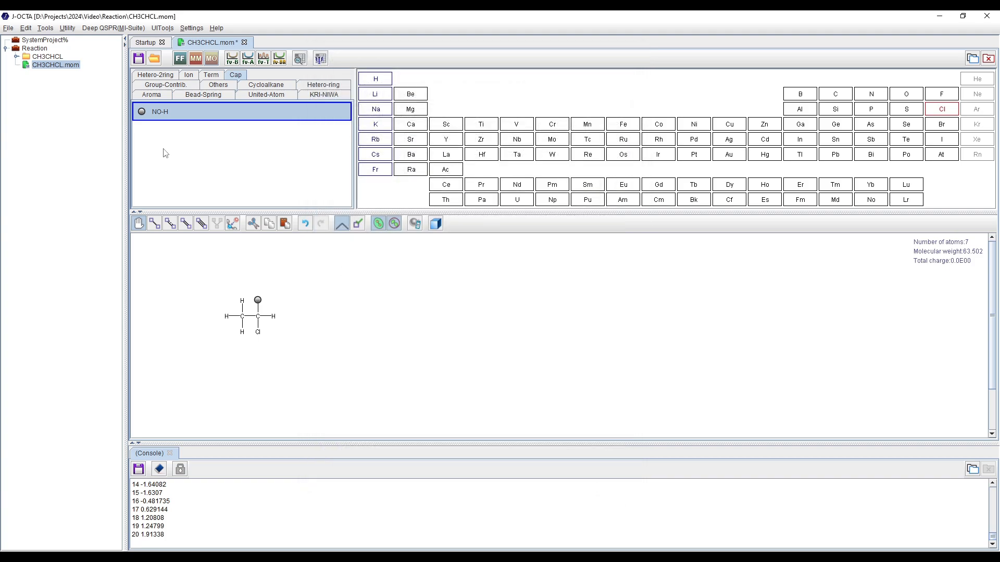
pyautogui.click(139, 58)
pyautogui.click(240, 43)
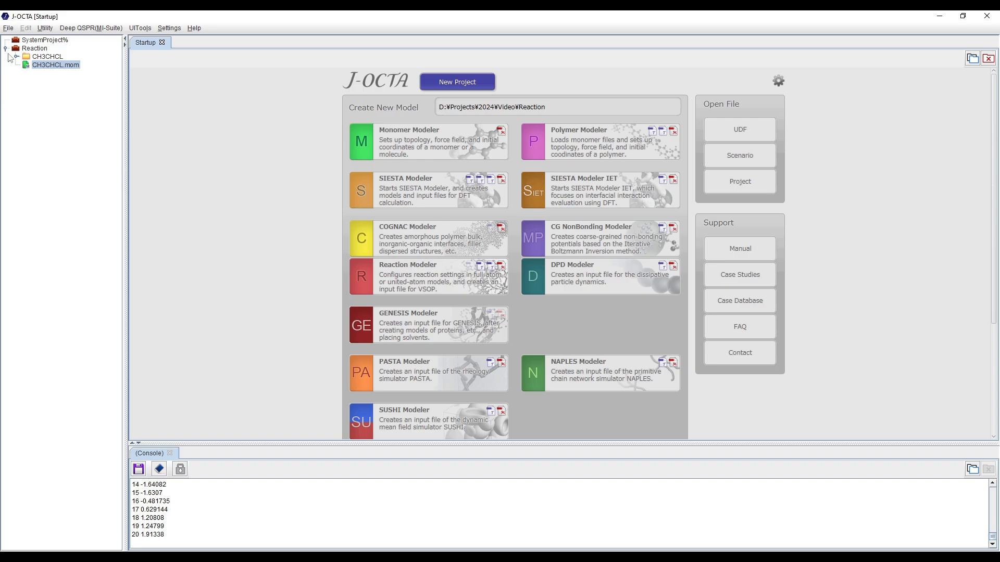
# Create a new, empty monomer model named CH2CHCL in the Reaction project
pyautogui.rightClick(32, 49)
pyautogui.moveTo(66, 117)
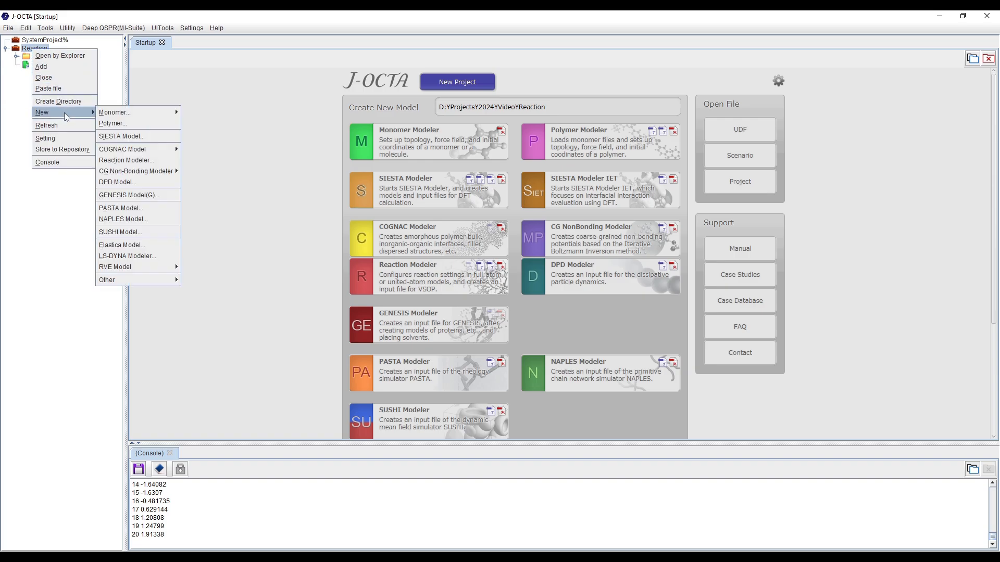
pyautogui.moveTo(150, 113)
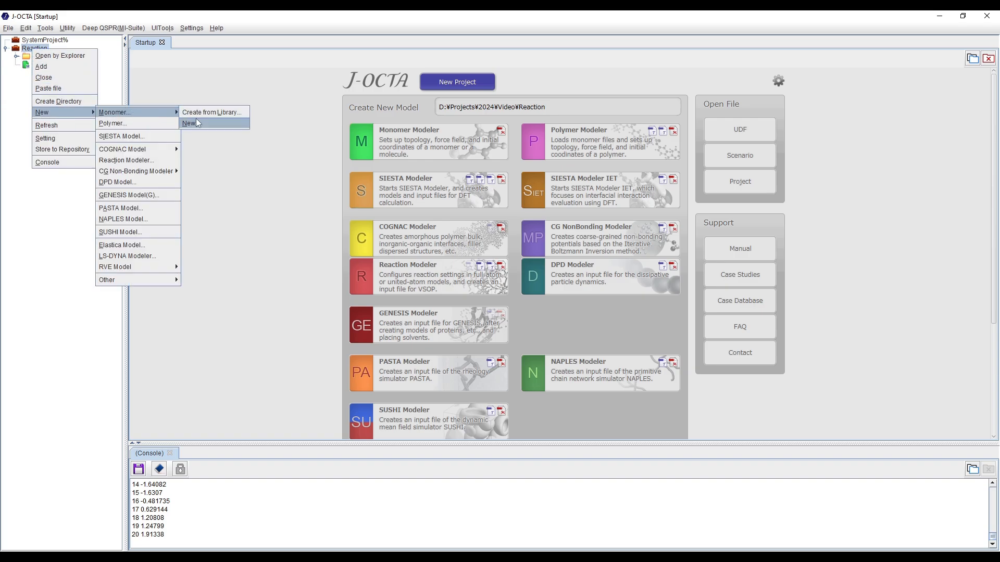
pyautogui.click(197, 121)
pyautogui.moveTo(425, 201); pyautogui.dragTo(412, 187)
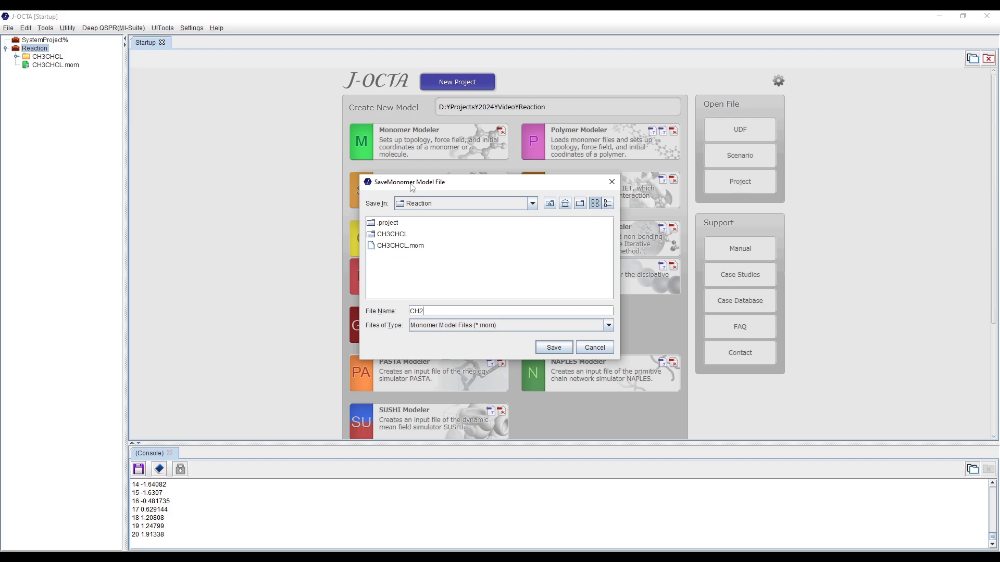
pyautogui.write('CH2CHCL')
pyautogui.press('Return')
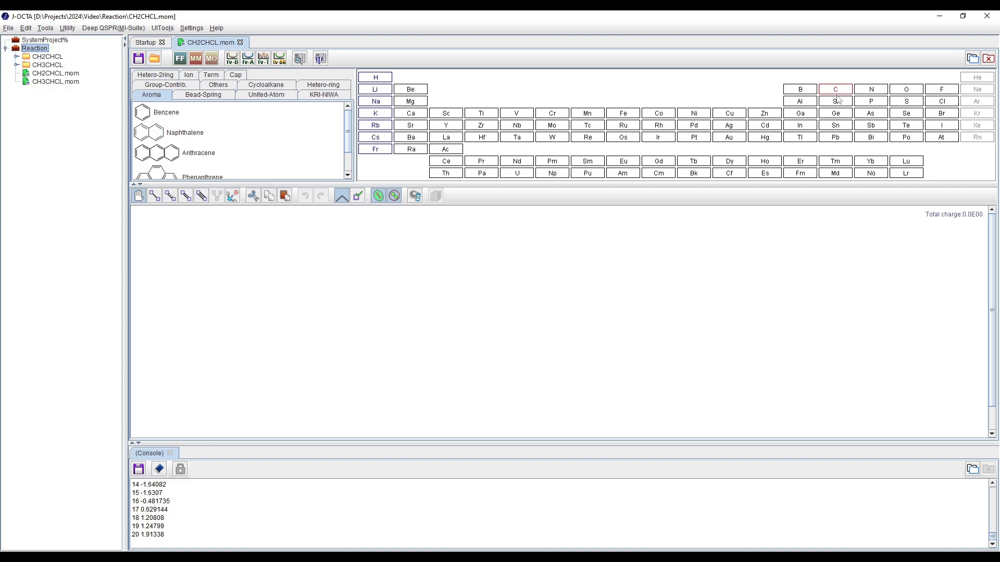
# Draw two carbon atoms joined by a double bond and attach two hydrogens to the first carbon
pyautogui.click(185, 202)
pyautogui.click(327, 288)
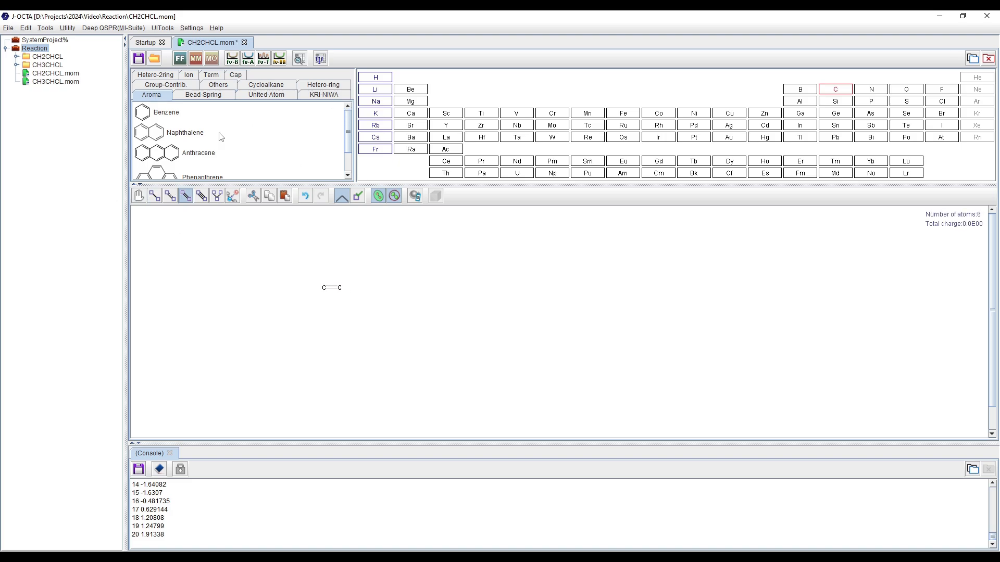
pyautogui.click(155, 196)
pyautogui.click(374, 80)
pyautogui.moveTo(323, 288); pyautogui.dragTo(325, 320)
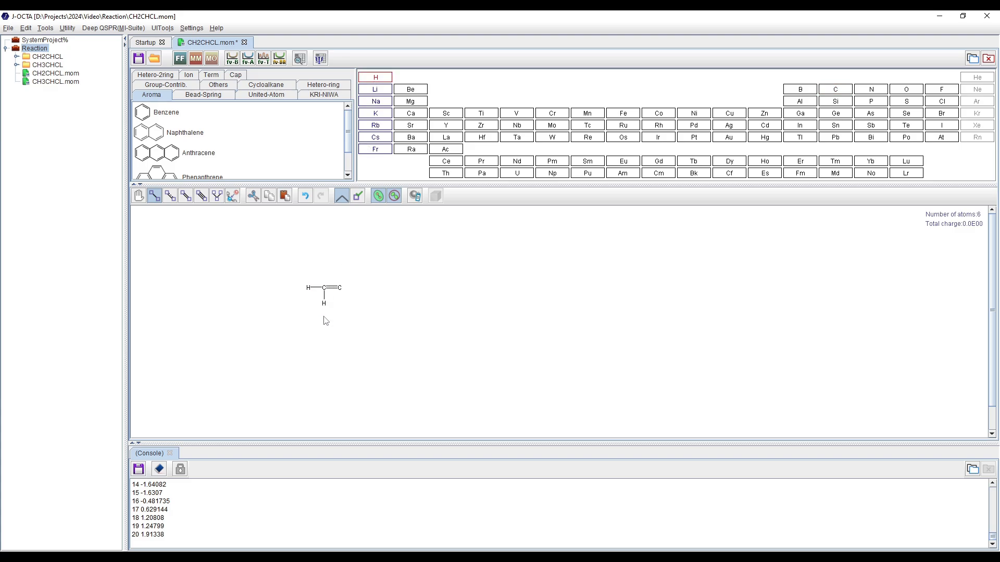
# Attach a chlorine and a hydrogen to the second carbon with single bonds, and save the monomer
pyautogui.click(942, 104)
pyautogui.moveTo(340, 289); pyautogui.dragTo(341, 310)
pyautogui.click(375, 77)
pyautogui.moveTo(340, 288); pyautogui.dragTo(356, 288)
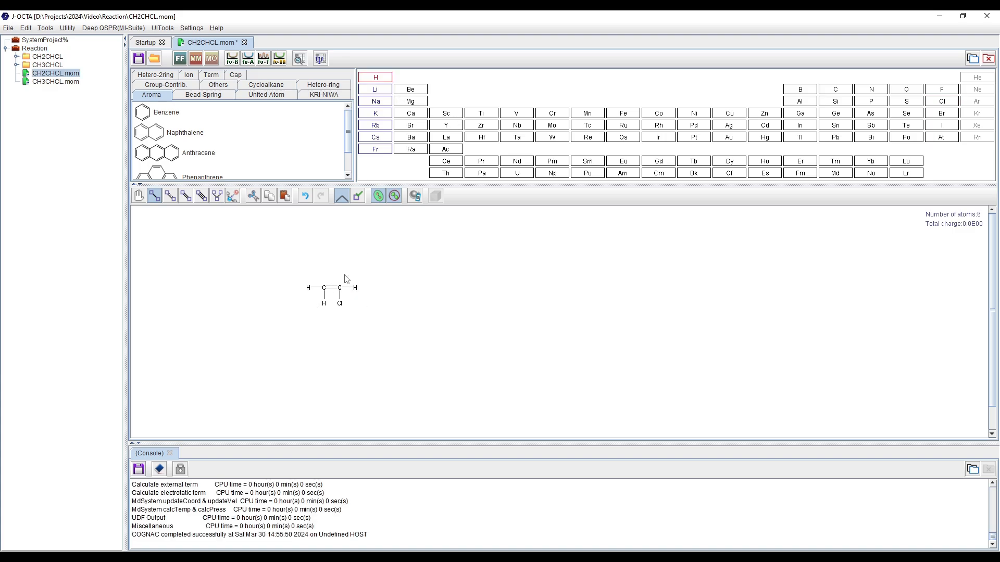
pyautogui.click(138, 59)
# Assign the DREIDING force field to the CH2CHCL monomer and save the assignment
pyautogui.click(179, 58)
pyautogui.click(440, 287)
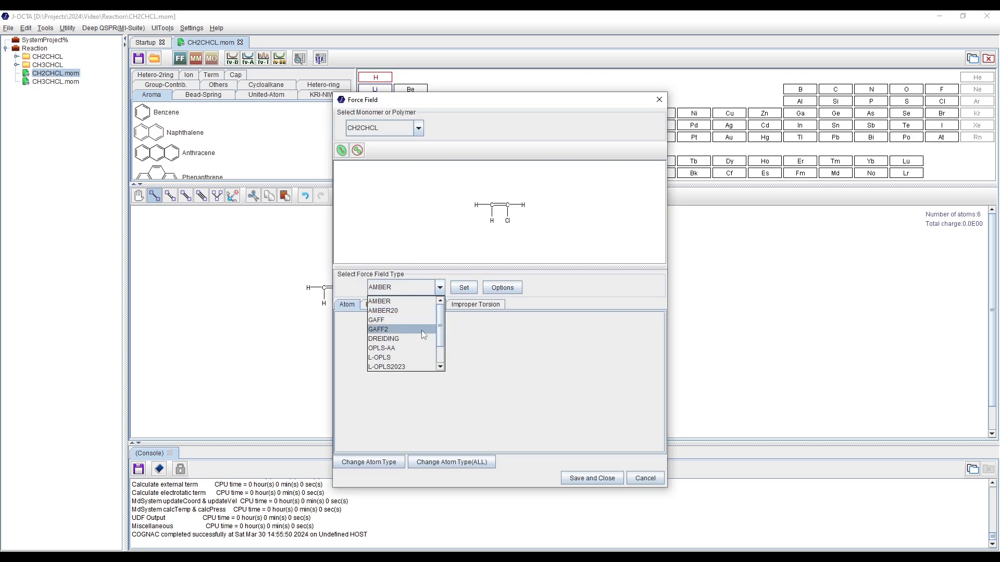
pyautogui.click(421, 330)
pyautogui.click(460, 289)
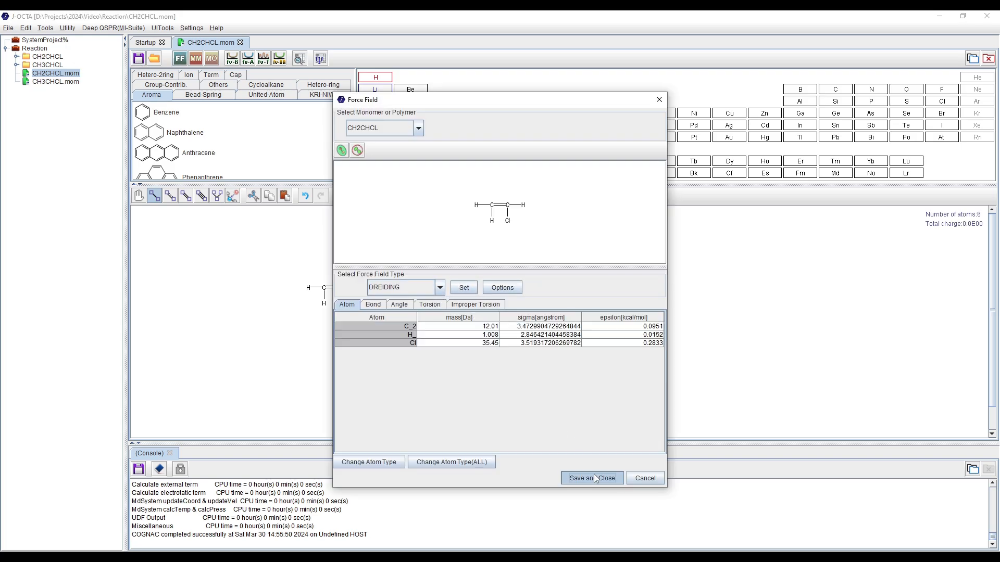
pyautogui.click(592, 478)
# Run the molecular mechanics calculation for CH2CHCL on COGNAC(Local) and check the resulting structure in 3D
pyautogui.click(195, 58)
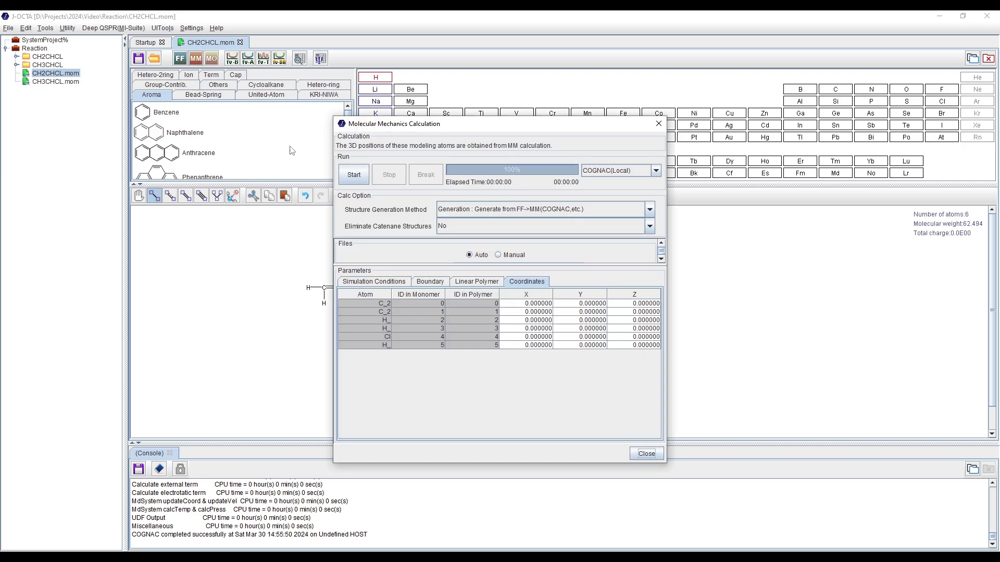
pyautogui.click(356, 175)
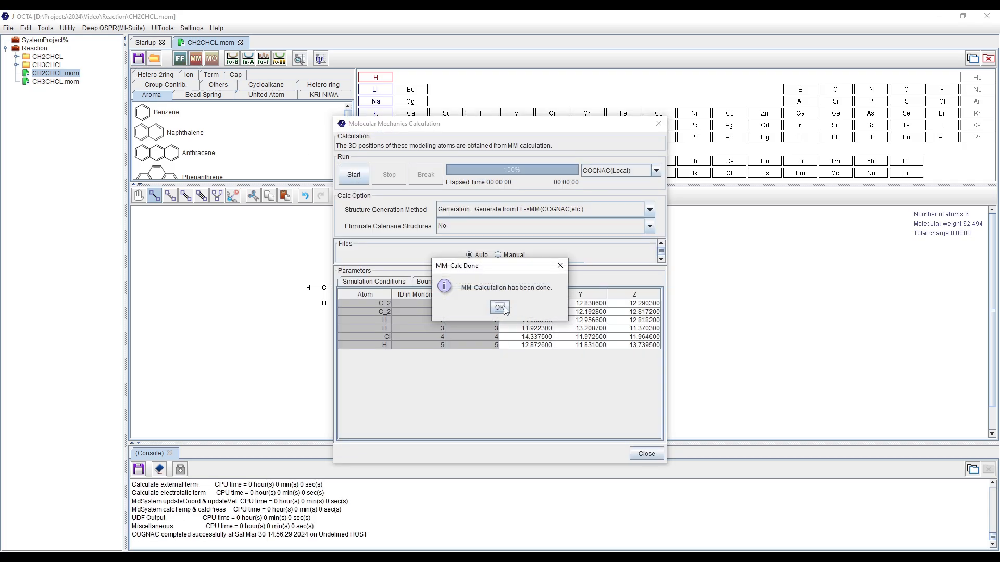
pyautogui.click(500, 306)
pyautogui.click(646, 453)
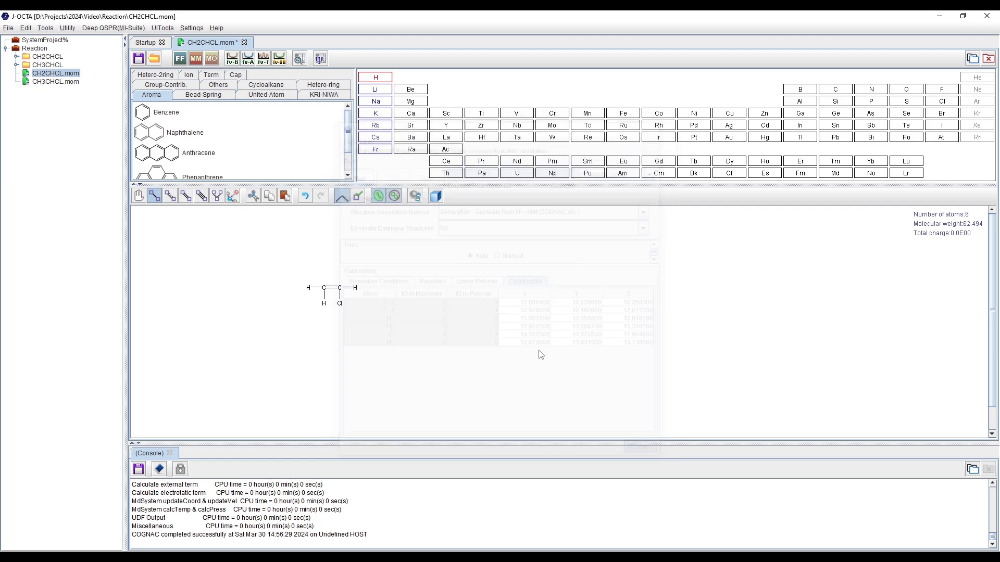
pyautogui.click(435, 197)
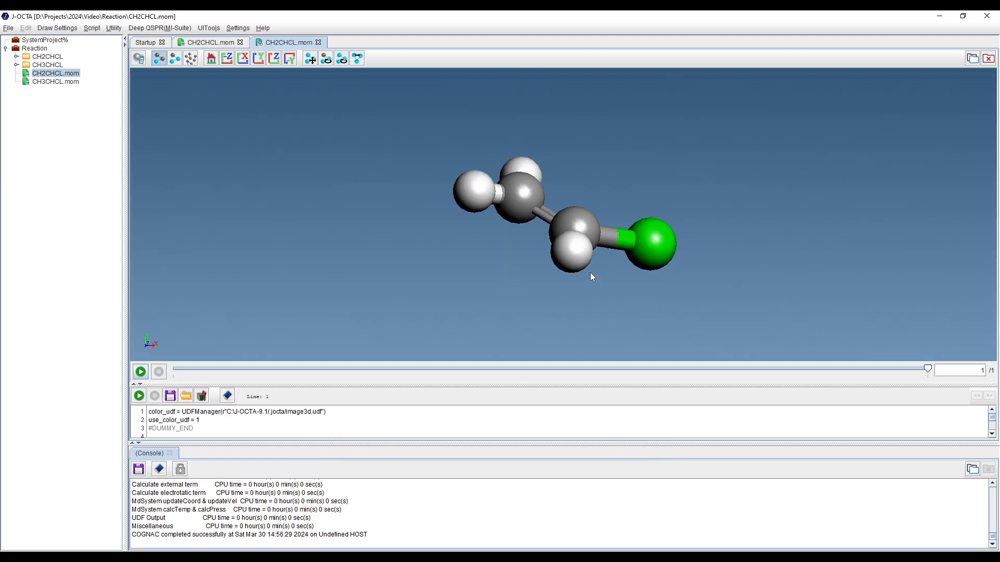
pyautogui.click(318, 42)
# Run a MOSEMI molecular orbital calculation for the CH2CHCL monomer with the default parameters
pyautogui.click(211, 59)
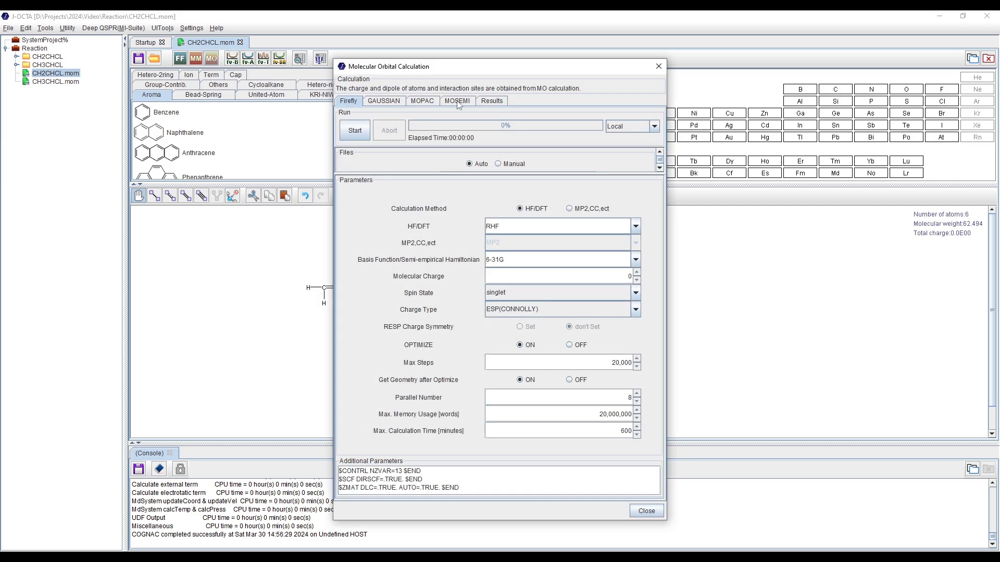
pyautogui.click(457, 102)
pyautogui.click(354, 131)
pyautogui.click(494, 310)
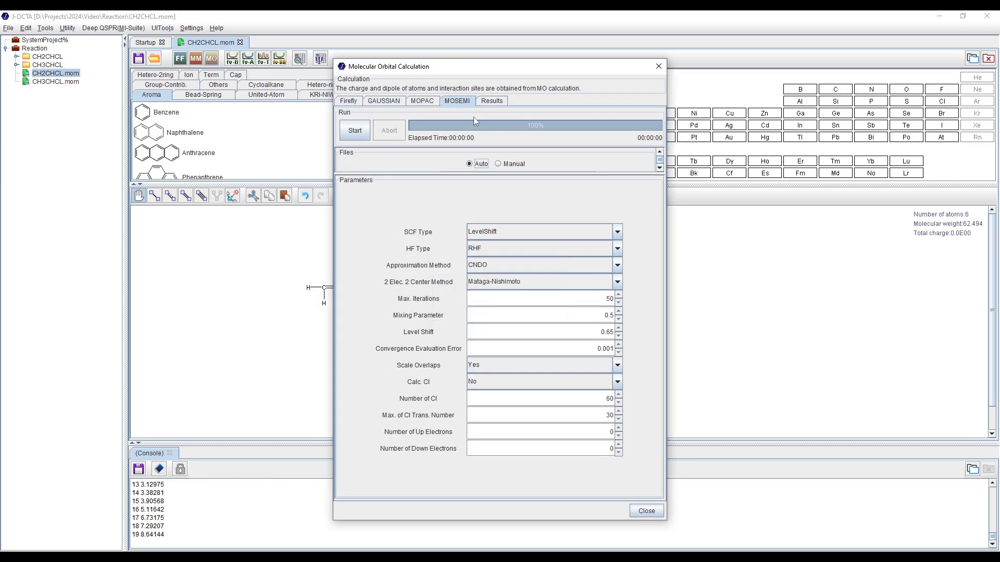
# Adjust the calculated total charge of CH2CHCL to 0 with 7 decimal places, and save and close the monomer
pyautogui.click(492, 101)
pyautogui.moveTo(432, 480); pyautogui.dragTo(468, 480)
pyautogui.click(647, 481)
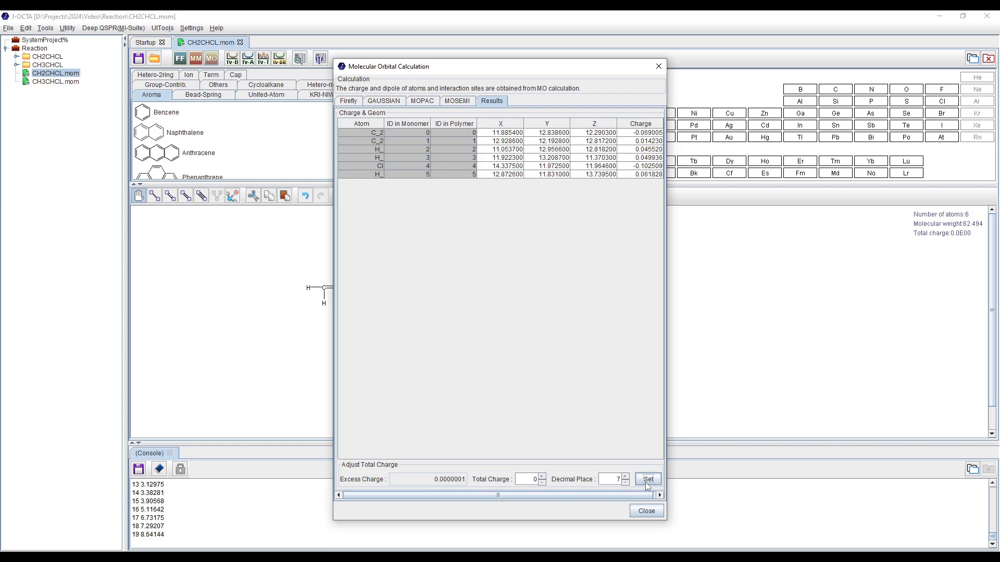
pyautogui.click(646, 511)
pyautogui.click(136, 58)
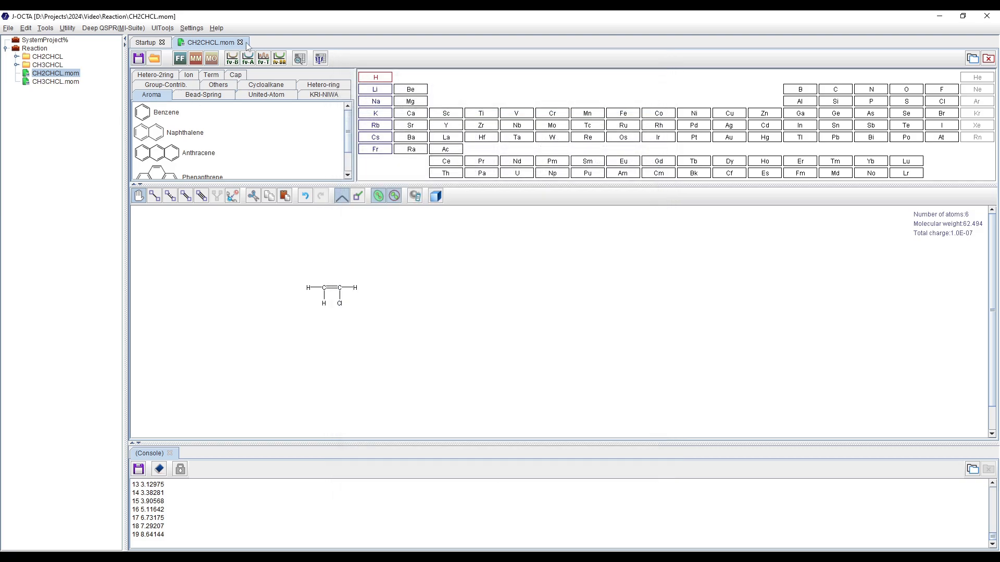
pyautogui.click(241, 43)
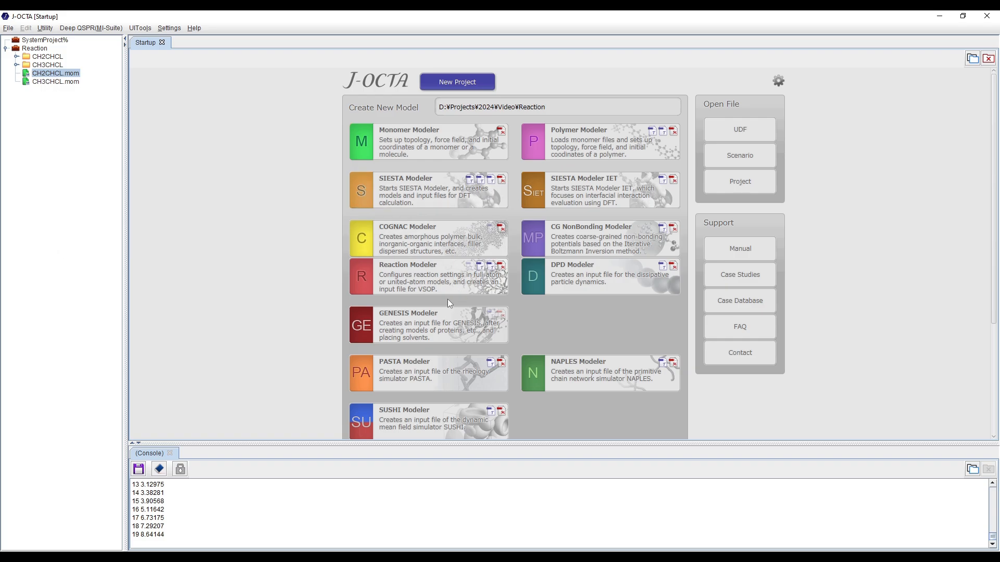
pyautogui.rightClick(34, 48)
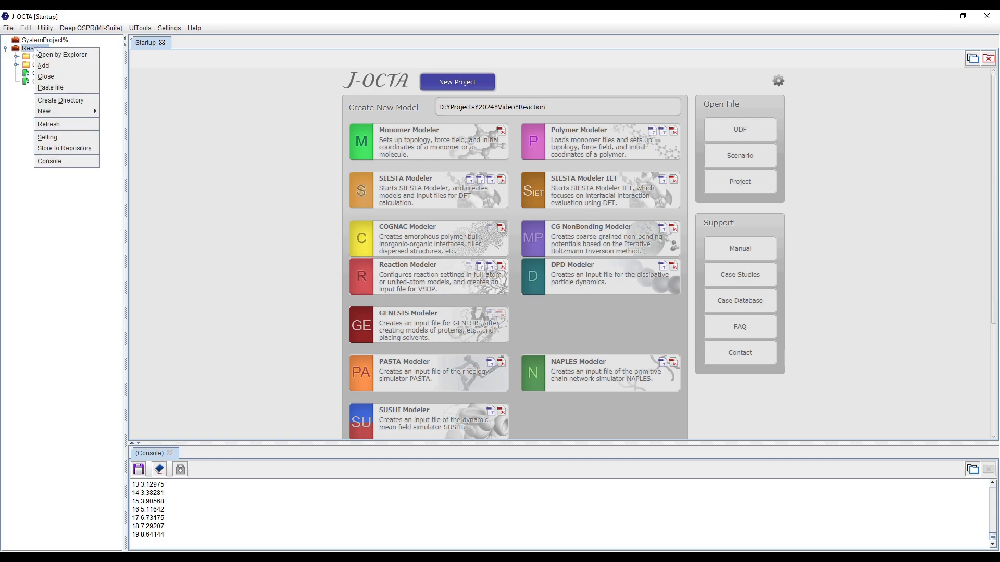
pyautogui.moveTo(77, 112)
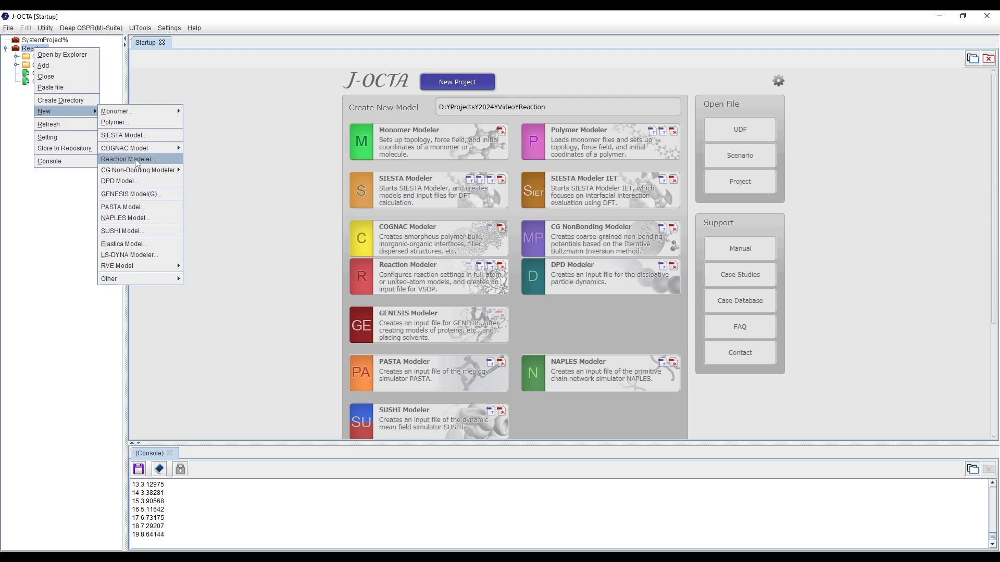
pyautogui.click(426, 240)
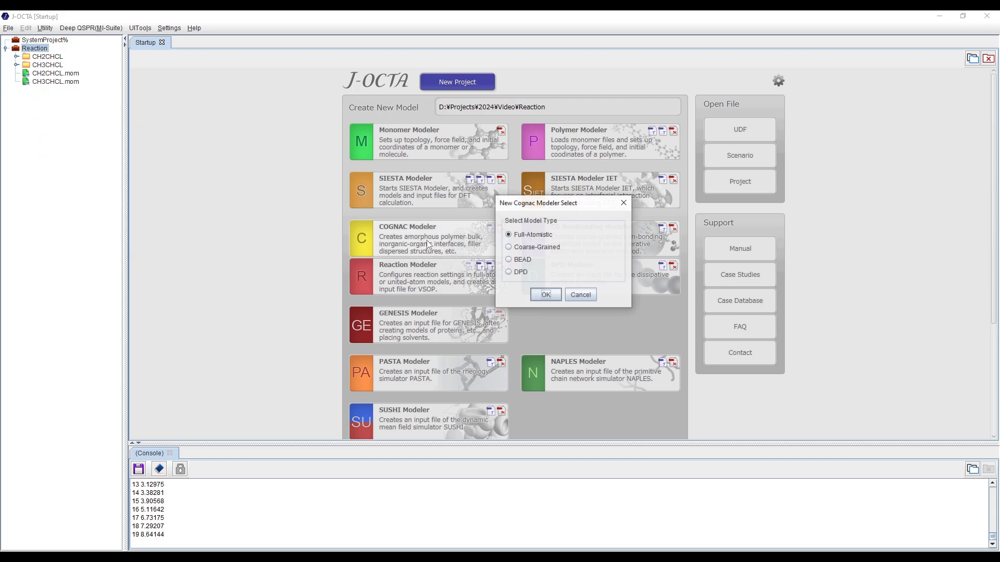
pyautogui.click(626, 205)
# Create a new Reaction Modeler file named Chain_reaction in the Reaction project
pyautogui.click(416, 280)
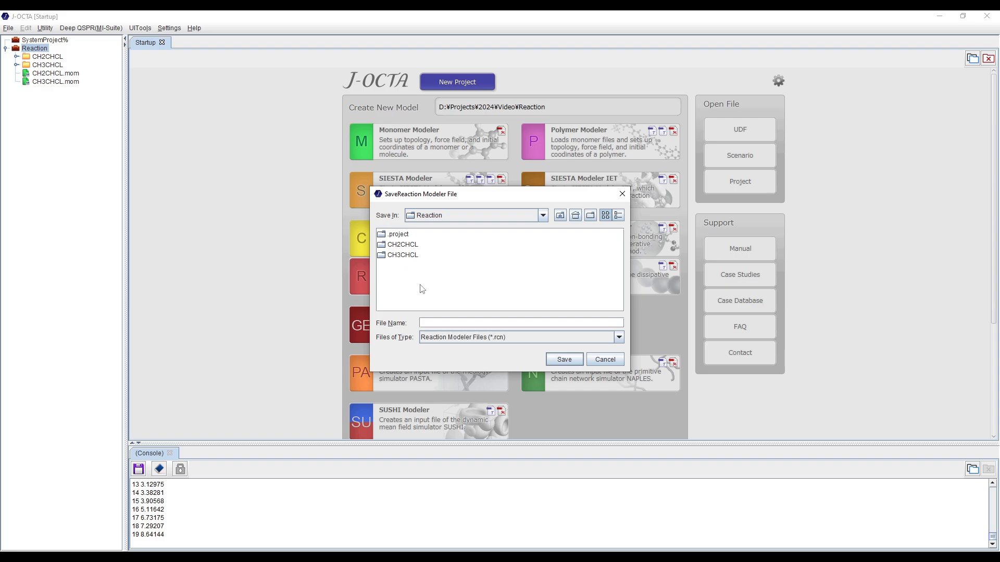
pyautogui.click(436, 321)
pyautogui.press('Return')
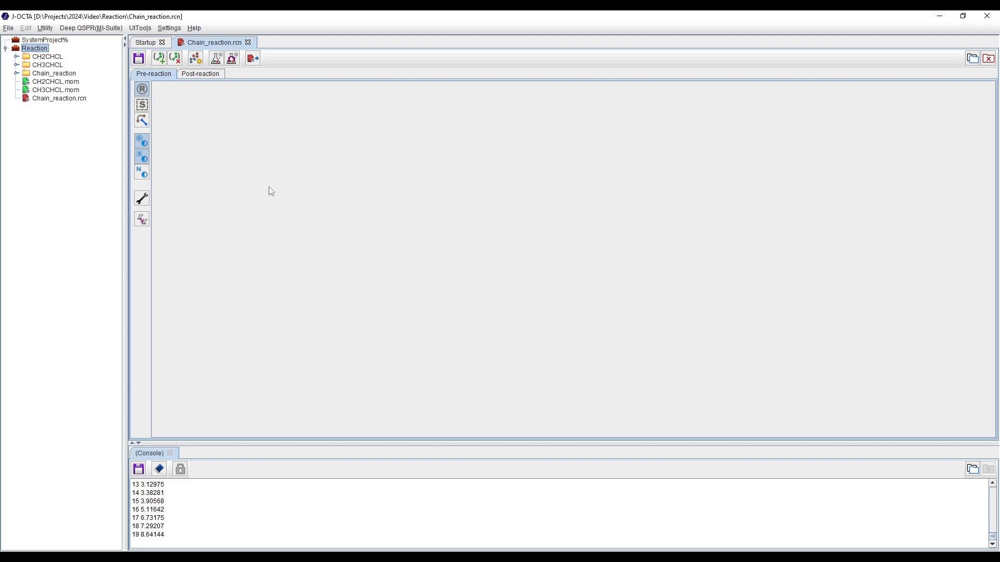
# Register the monomer model file CH3CHCL.mom as a pre-reaction part of the chain reaction model
pyautogui.click(160, 63)
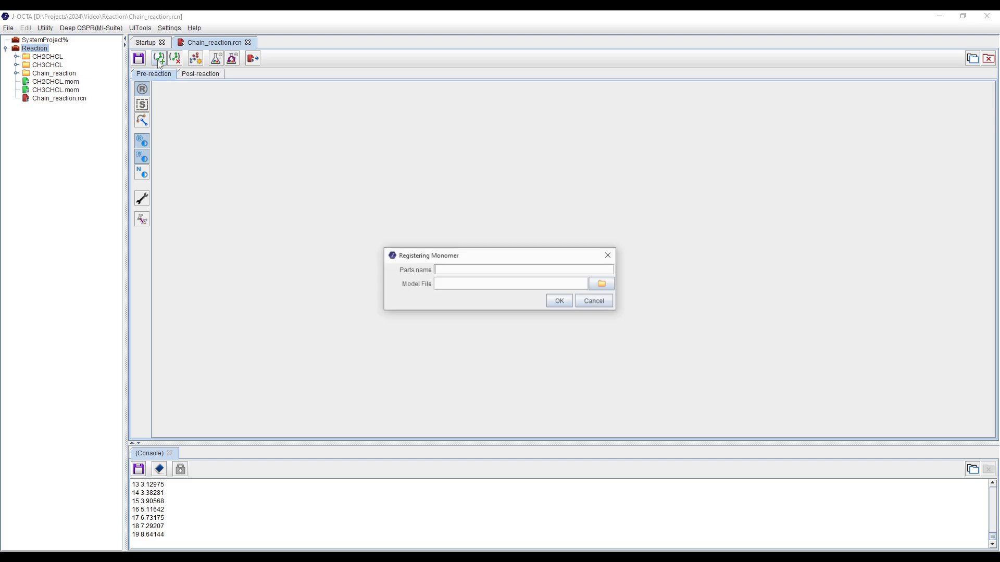
pyautogui.click(599, 284)
pyautogui.click(414, 289)
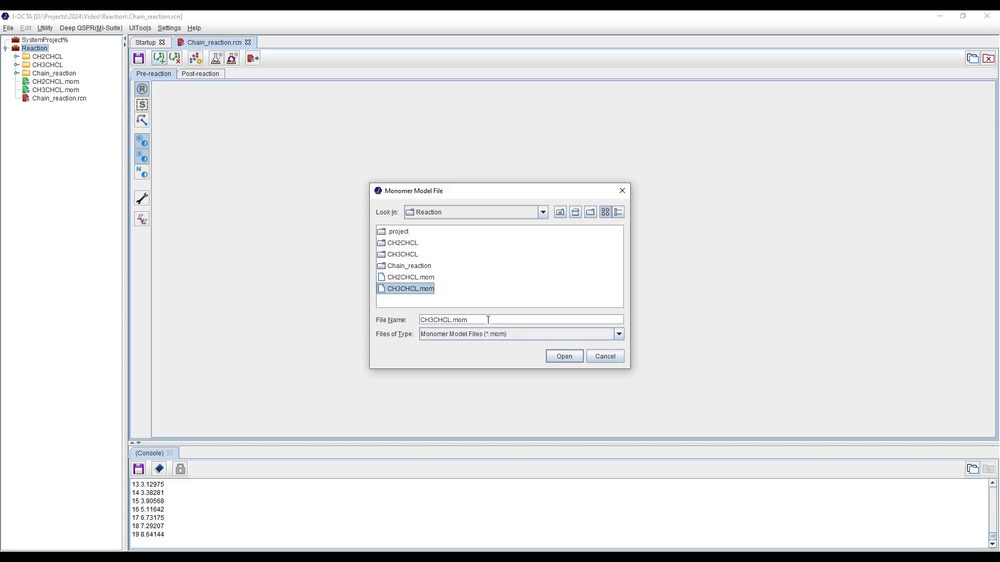
pyautogui.click(569, 359)
pyautogui.click(560, 302)
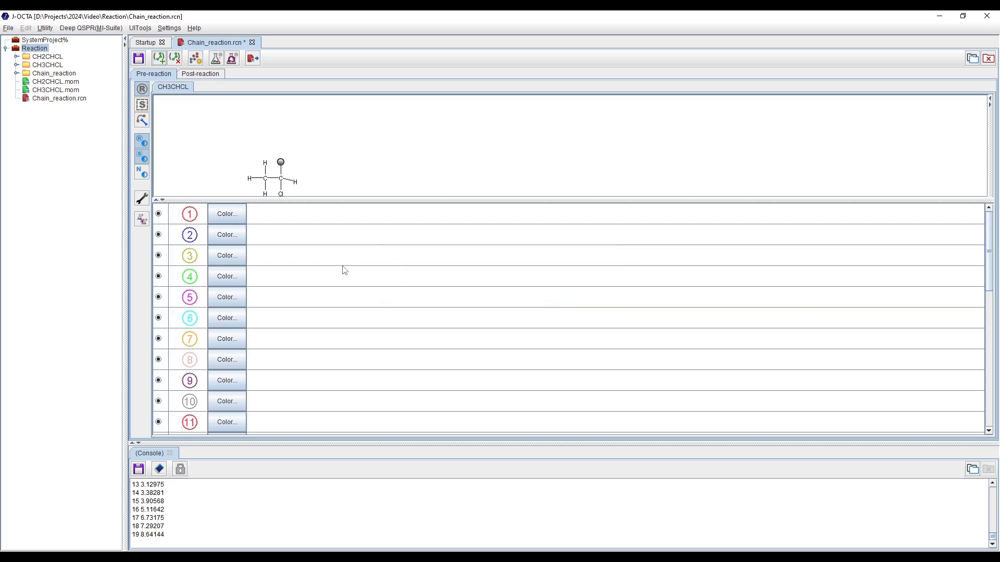
# Register the monomer model file CH2CHCL.mom as a second pre-reaction part and save the chain reaction model
pyautogui.moveTo(324, 198); pyautogui.dragTo(322, 227)
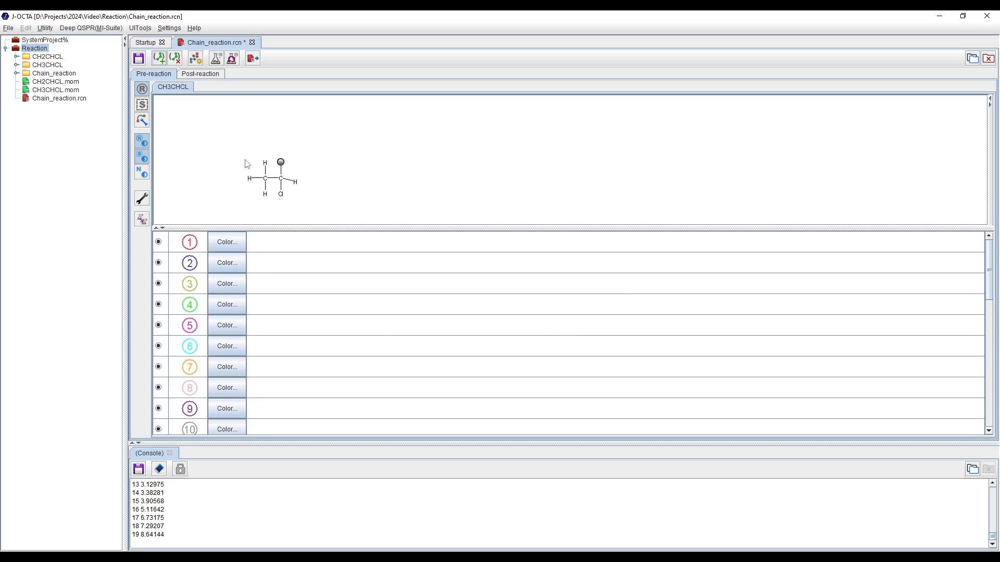
pyautogui.click(159, 57)
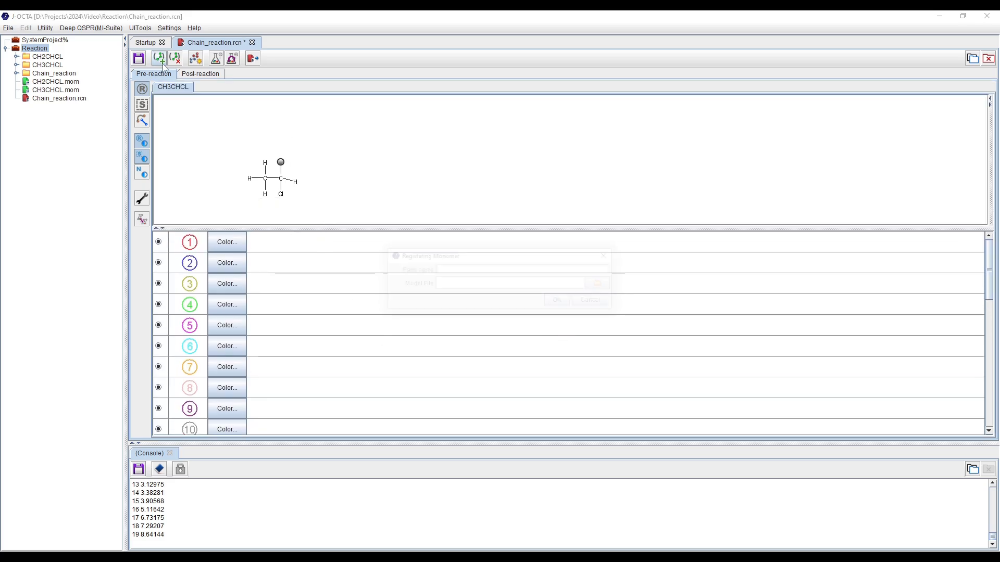
pyautogui.click(612, 287)
pyautogui.click(419, 289)
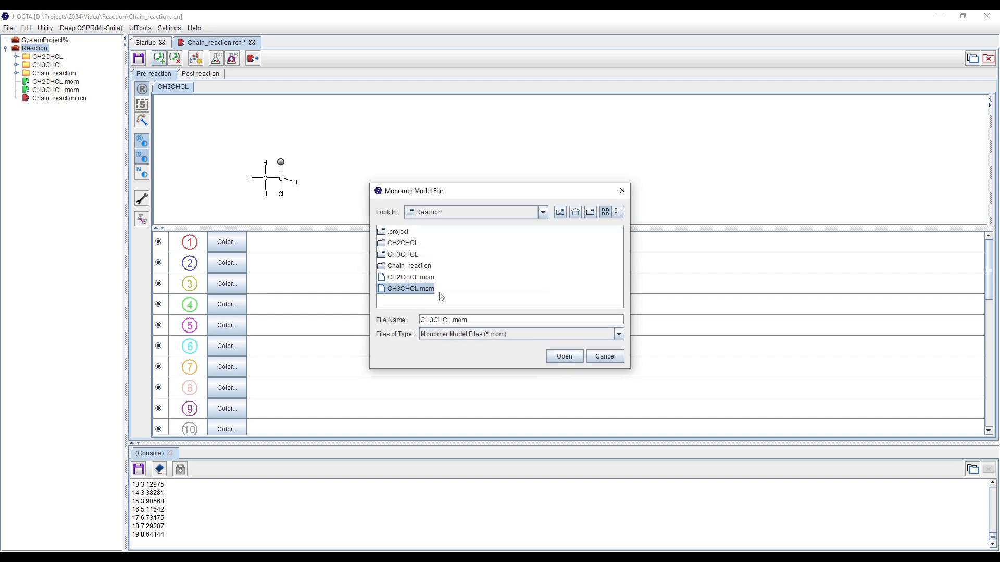
pyautogui.click(410, 277)
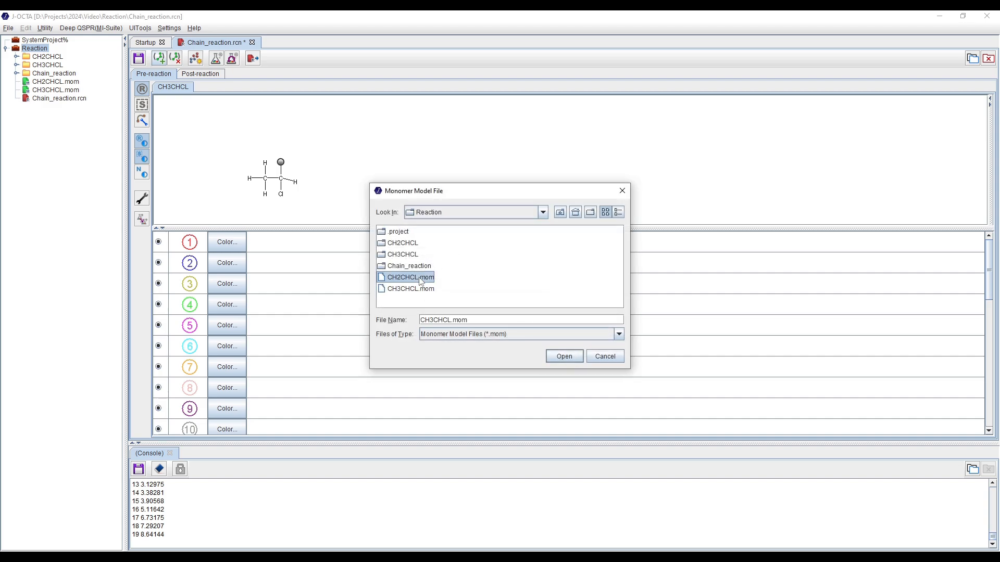
pyautogui.click(563, 357)
pyautogui.click(559, 300)
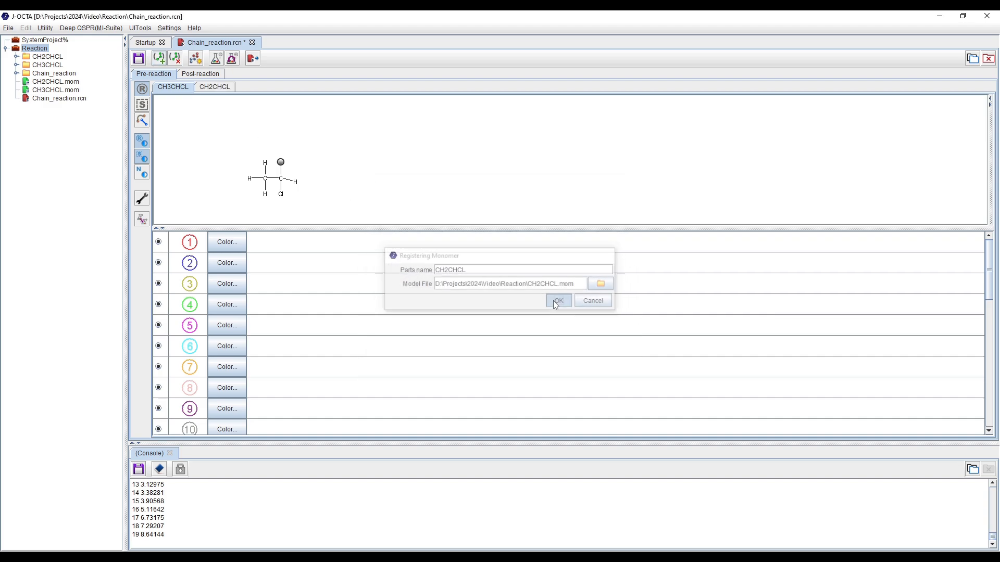
pyautogui.click(135, 60)
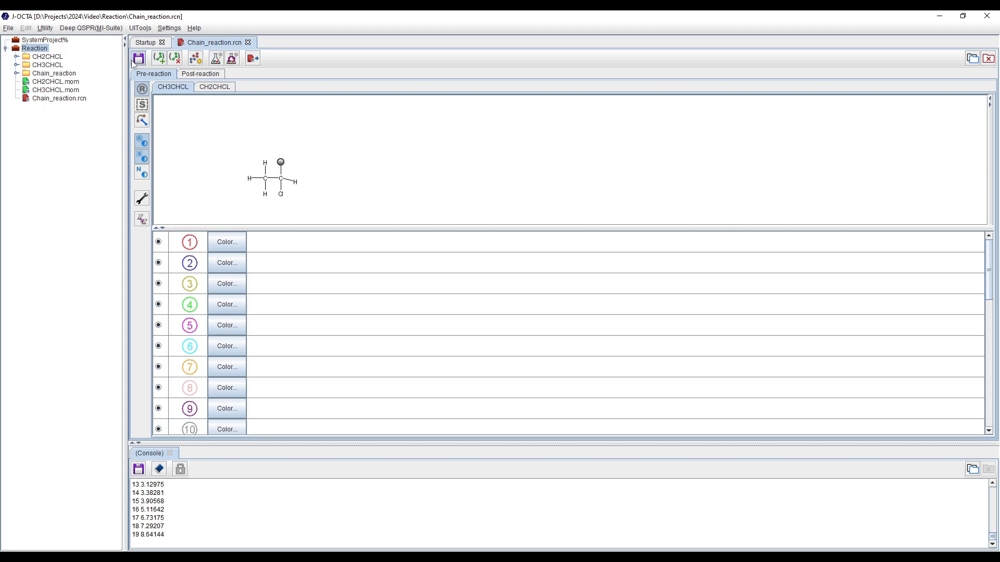
pyautogui.click(217, 88)
pyautogui.moveTo(331, 200); pyautogui.dragTo(331, 227)
pyautogui.click(177, 88)
pyautogui.click(142, 202)
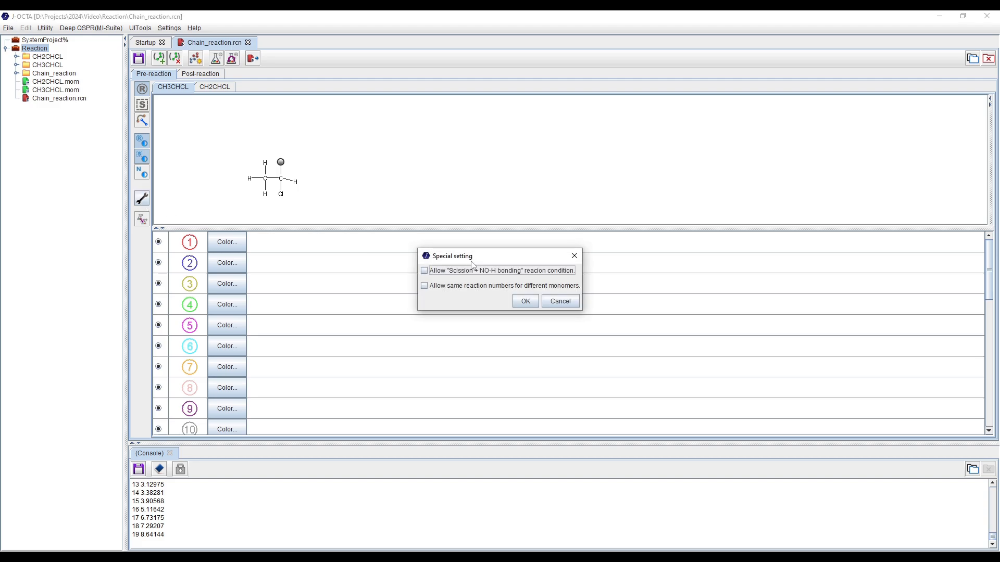
pyautogui.moveTo(465, 257); pyautogui.dragTo(399, 205)
pyautogui.click(509, 204)
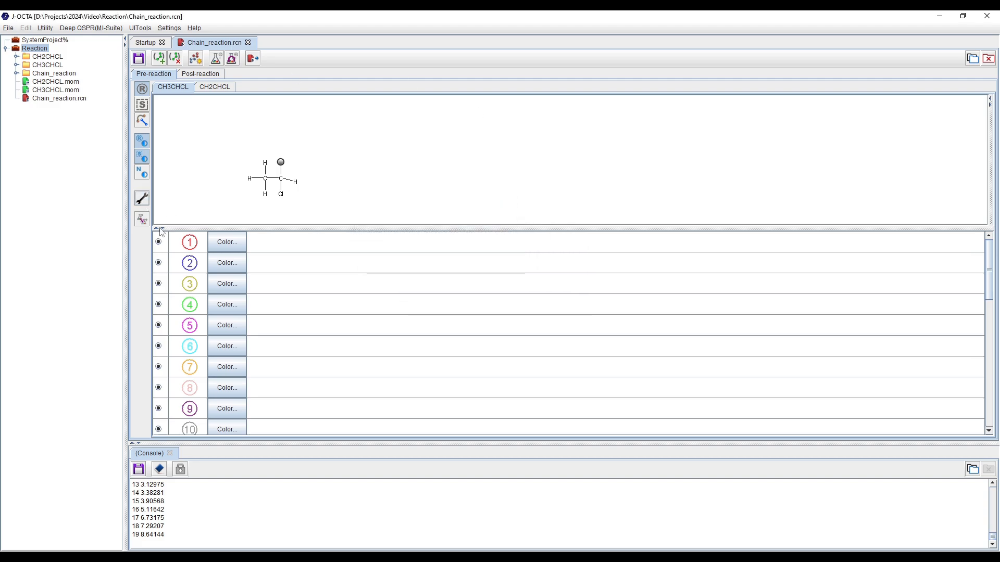
# Allow the "Scission + NO-H bonding" reaction condition in the special settings
pyautogui.click(142, 200)
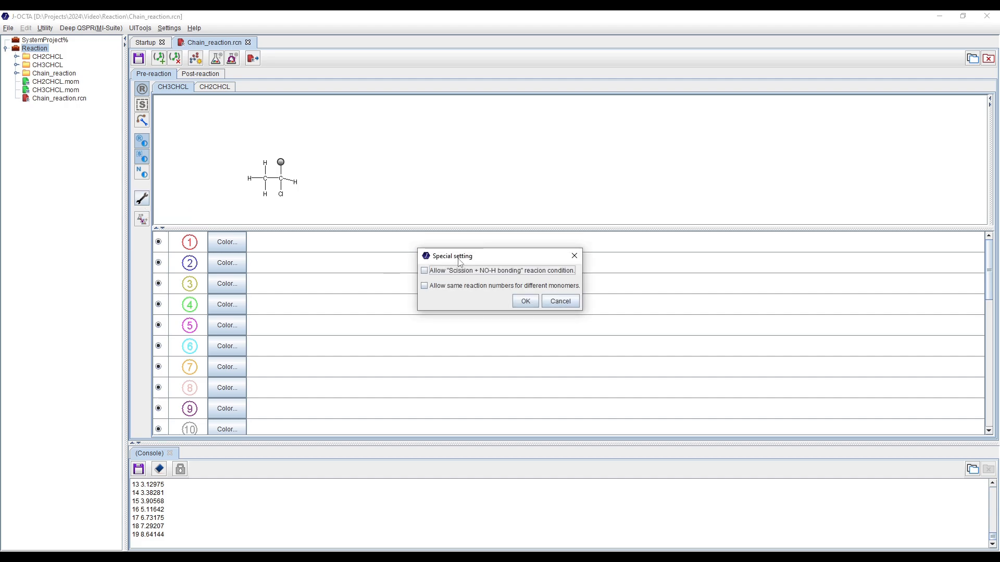
pyautogui.moveTo(460, 263); pyautogui.dragTo(363, 169)
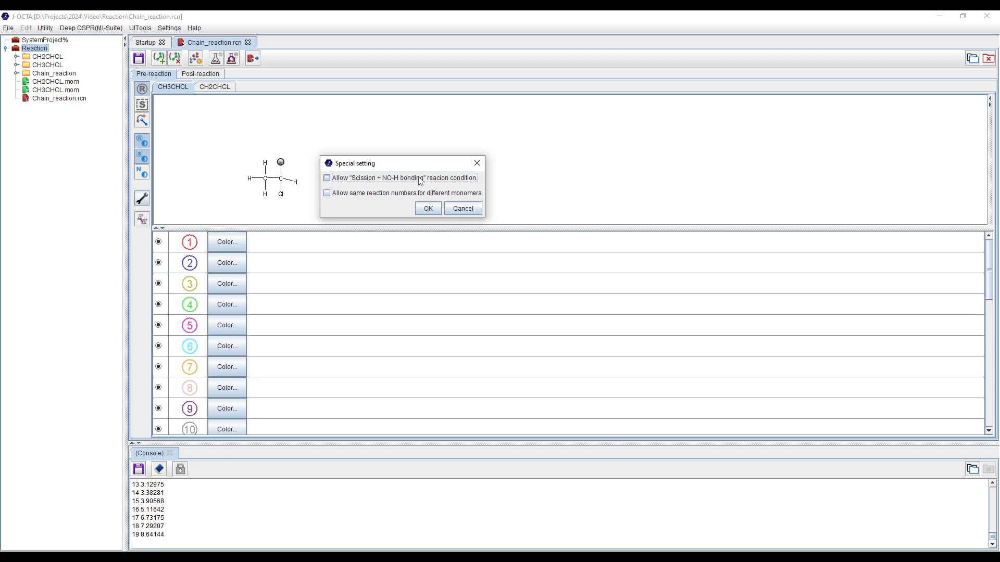
pyautogui.click(328, 178)
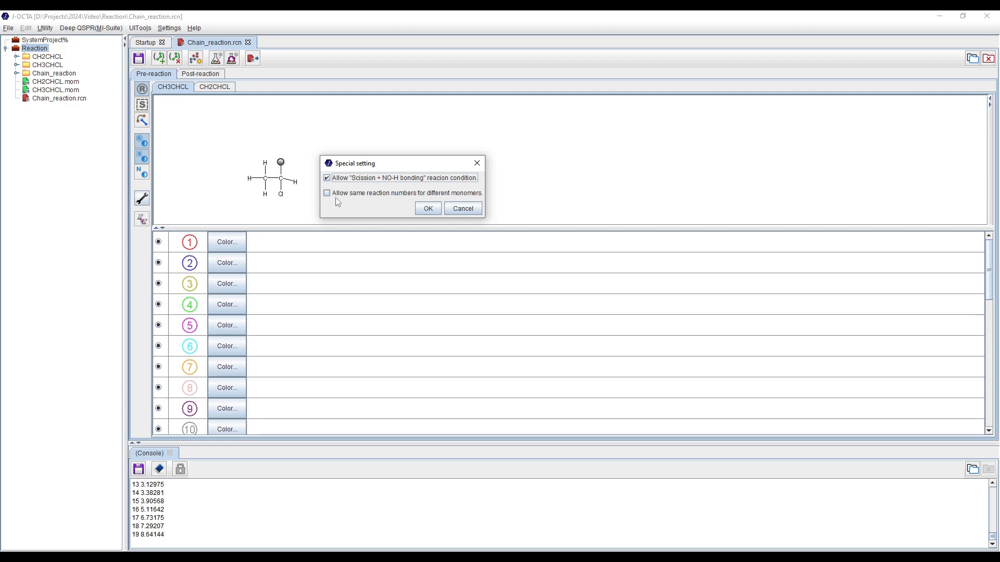
pyautogui.click(428, 209)
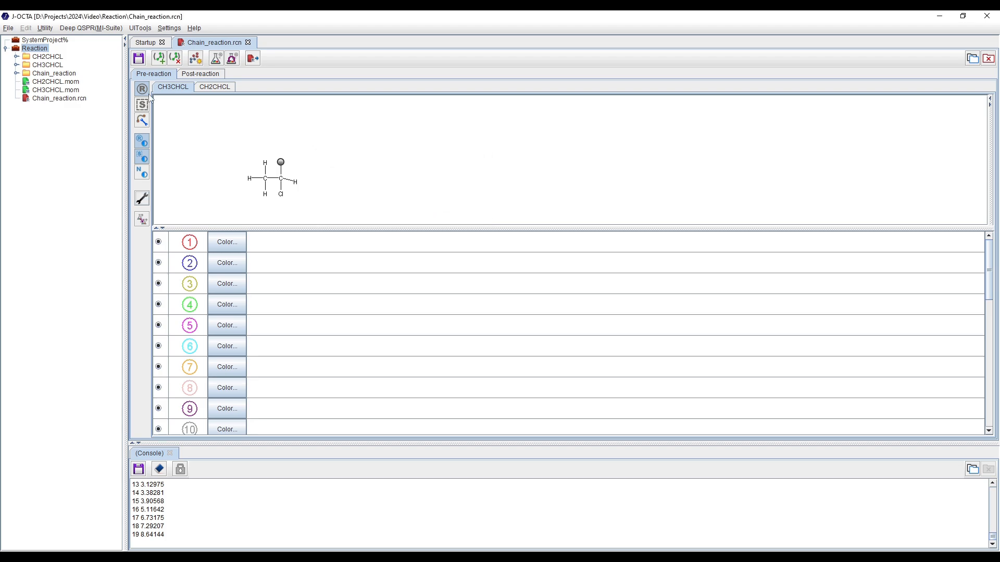
# Assign reaction number 1 to the methyl carbon of CH3CHCL and number 2 to its chlorine-bearing carbon
pyautogui.click(190, 249)
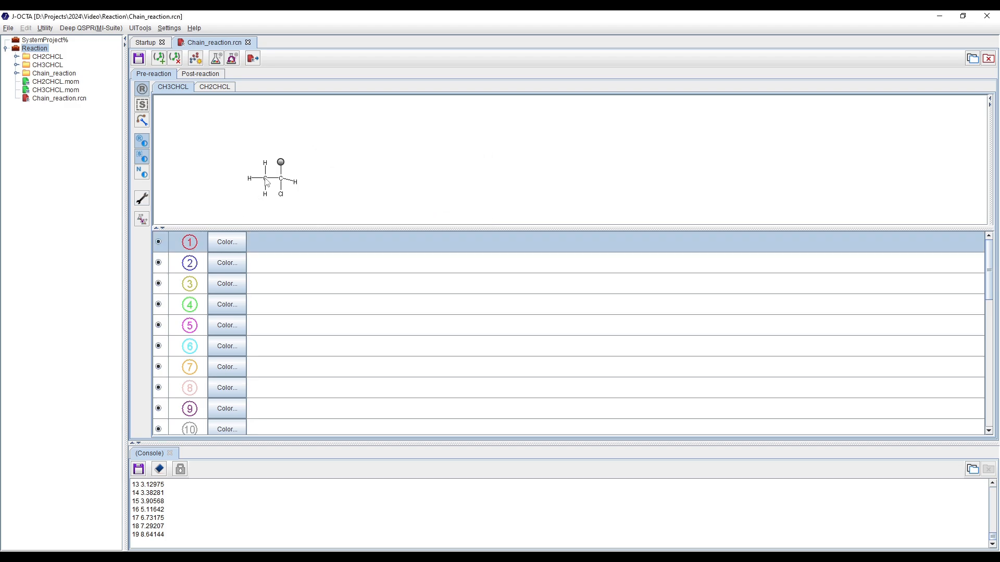
pyautogui.click(265, 178)
pyautogui.click(199, 267)
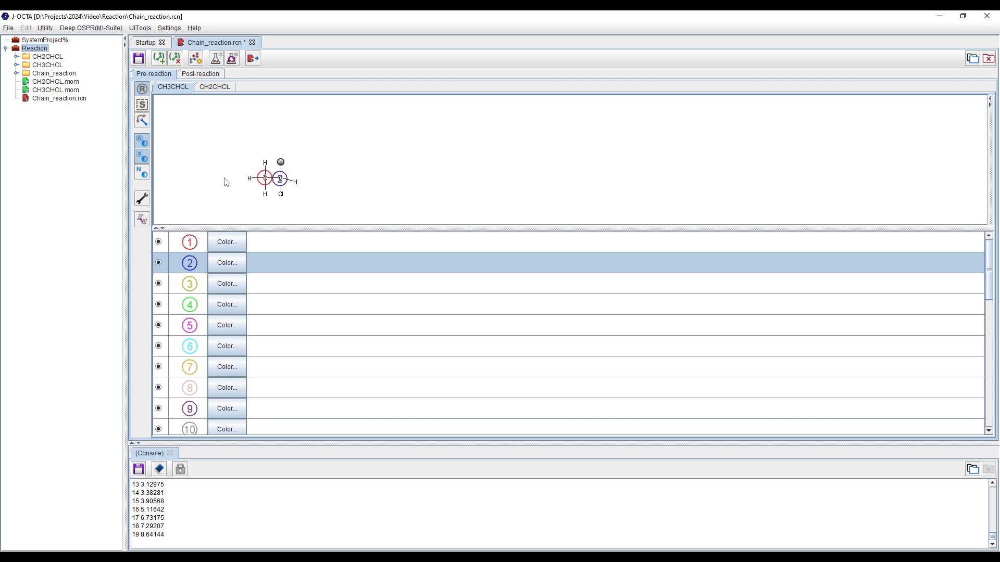
# Allow the same reaction numbers for different monomers in the special settings
pyautogui.click(203, 87)
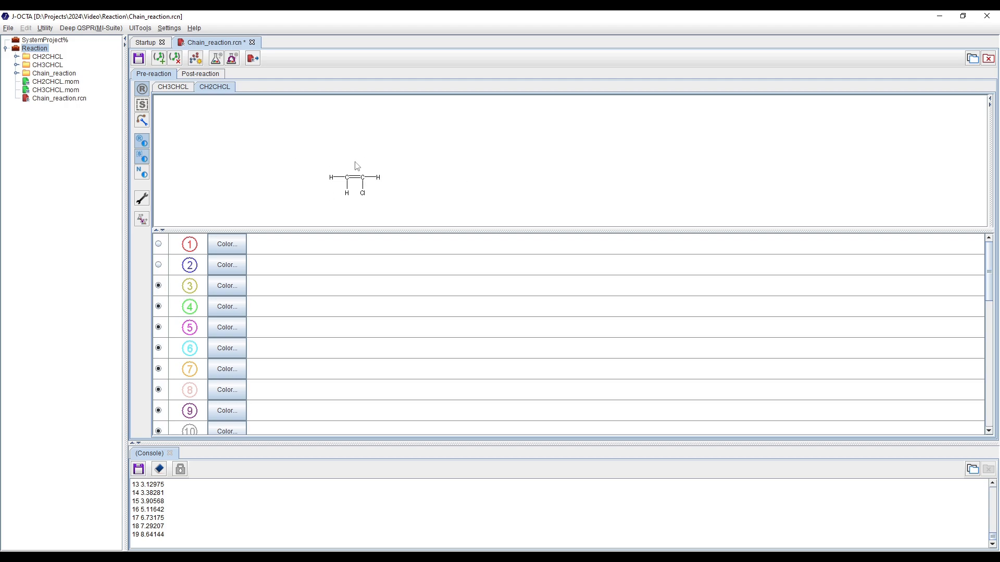
pyautogui.click(186, 89)
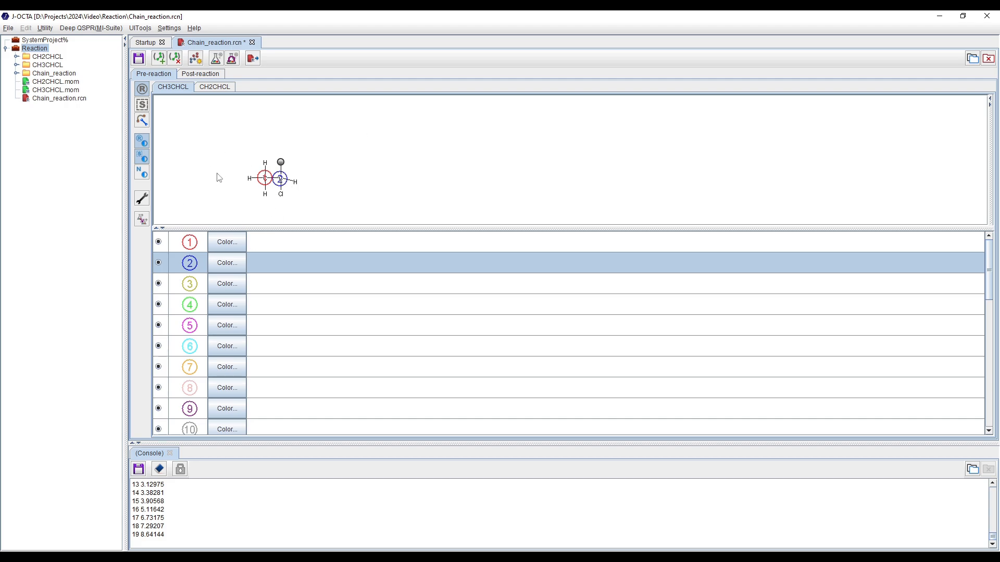
pyautogui.click(142, 198)
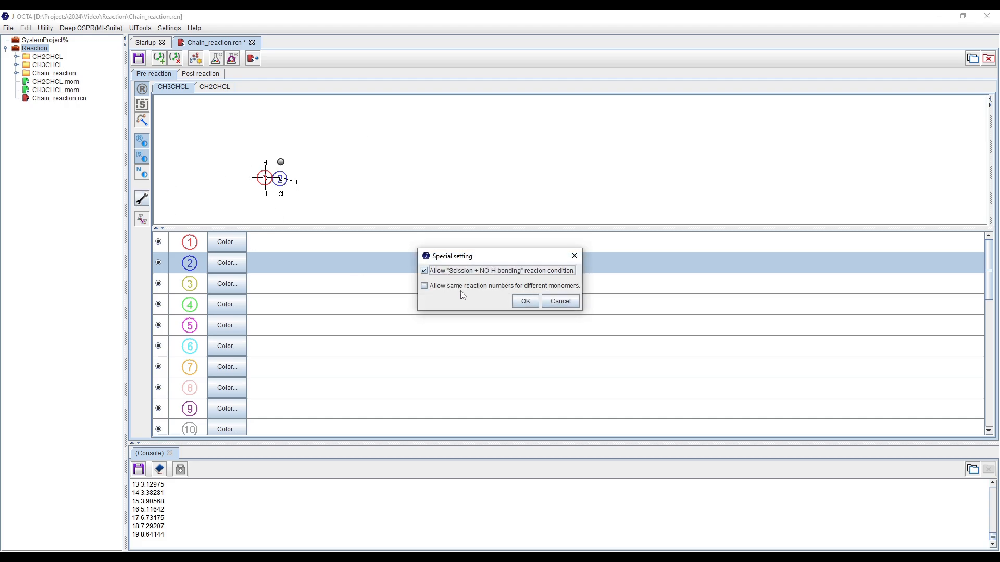
pyautogui.click(427, 287)
pyautogui.moveTo(479, 257); pyautogui.dragTo(438, 199)
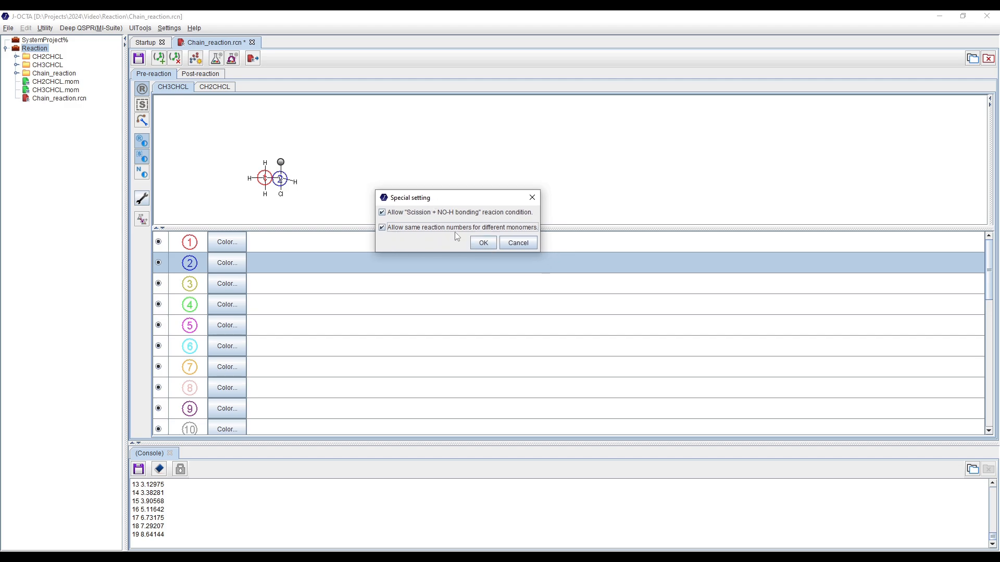
pyautogui.click(491, 241)
# Assign reaction number 1 to the CH2 carbon of CH2CHCL and number 3 to its chlorine-bearing carbon, and save the model
pyautogui.click(218, 90)
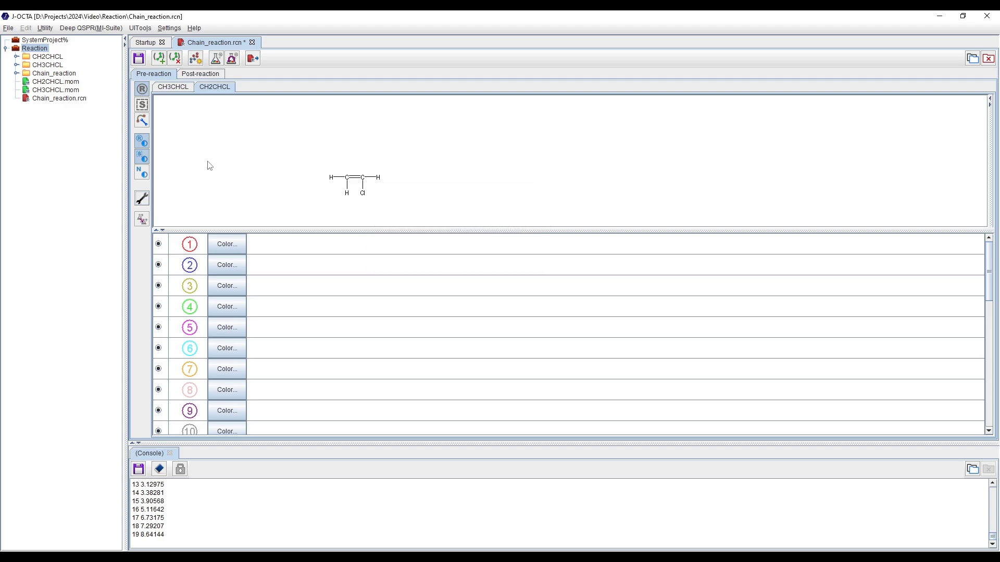
pyautogui.click(185, 249)
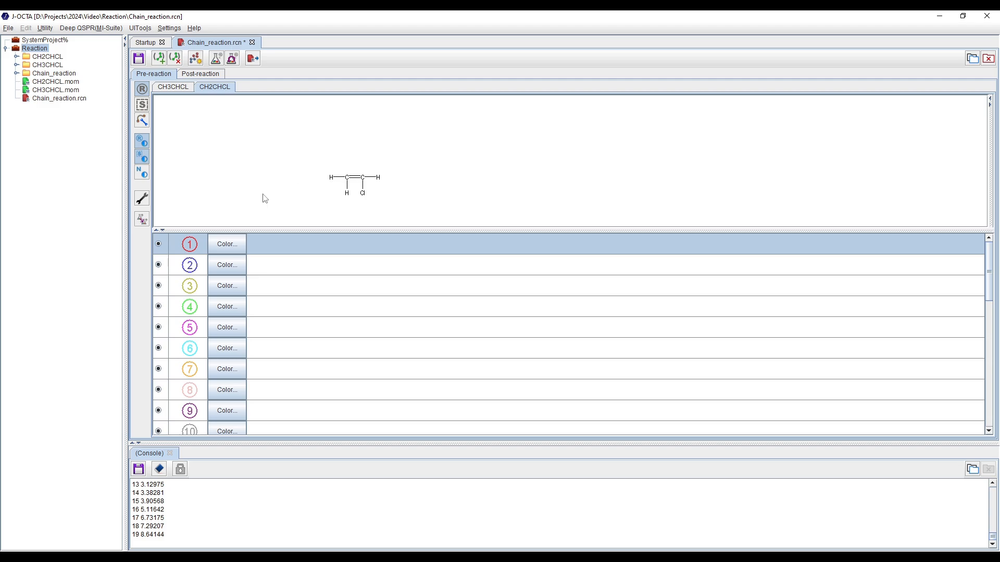
pyautogui.click(182, 87)
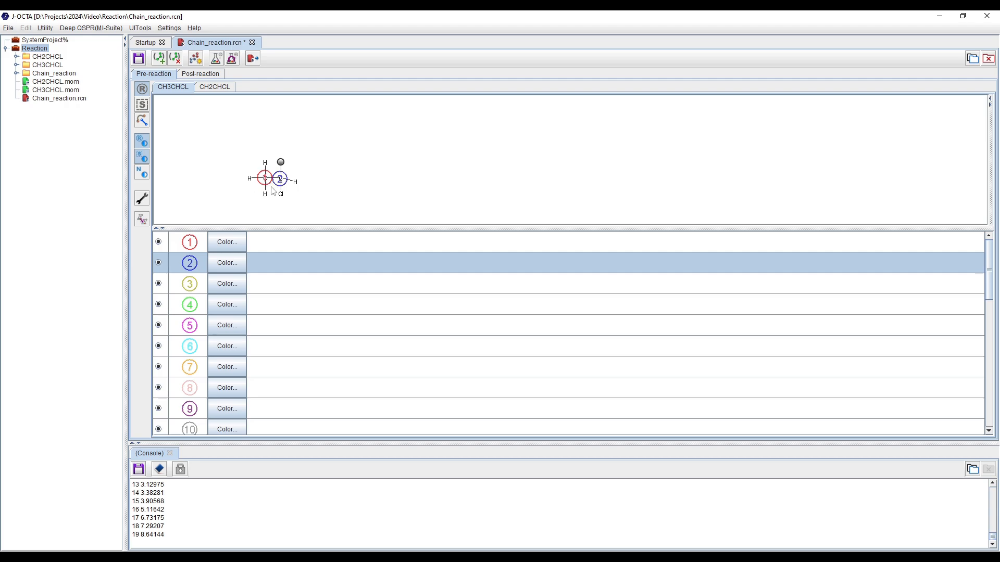
pyautogui.click(223, 88)
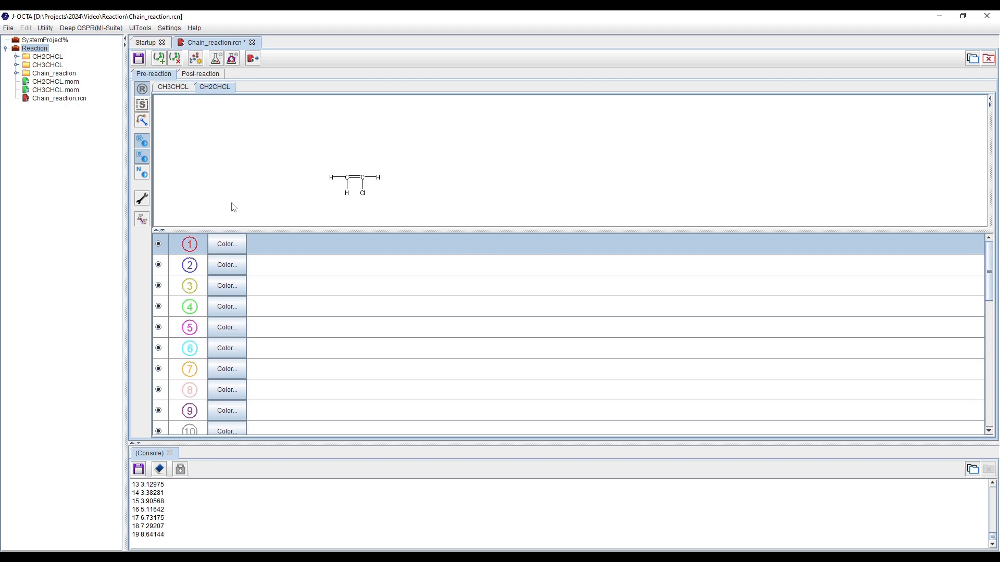
pyautogui.click(346, 177)
pyautogui.click(267, 279)
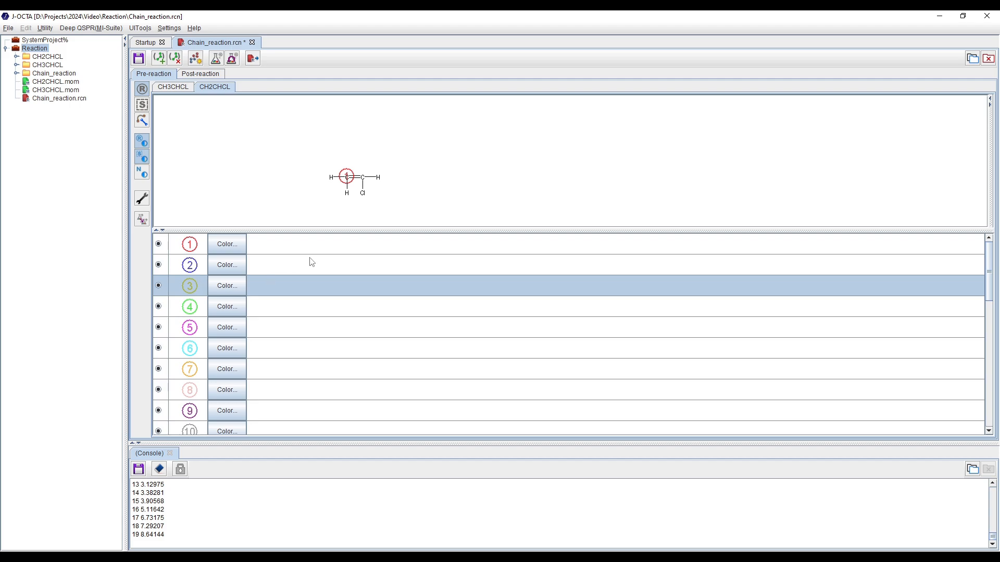
pyautogui.click(363, 177)
pyautogui.click(183, 92)
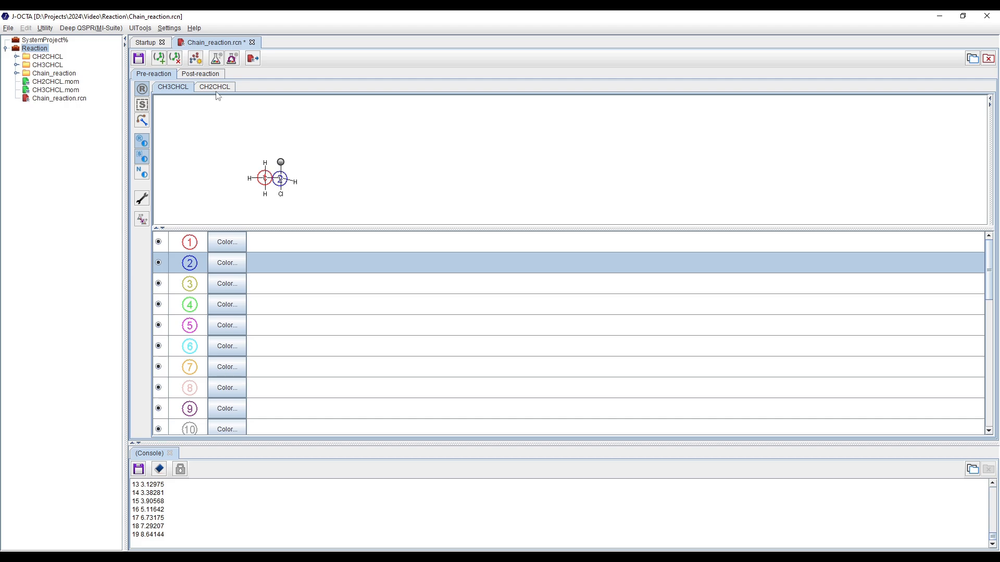
pyautogui.click(138, 59)
pyautogui.click(216, 86)
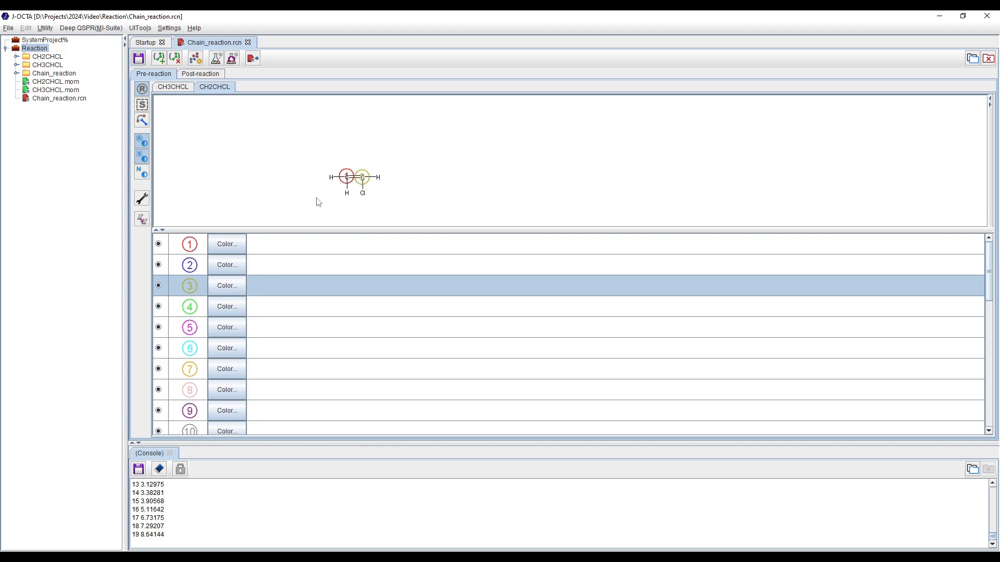
# Assign S numbers in CH3CHCL: 1 to the three methyl hydrogens, 2 to the other hydrogen and 3 to the chlorine, and save
pyautogui.click(175, 93)
pyautogui.click(147, 107)
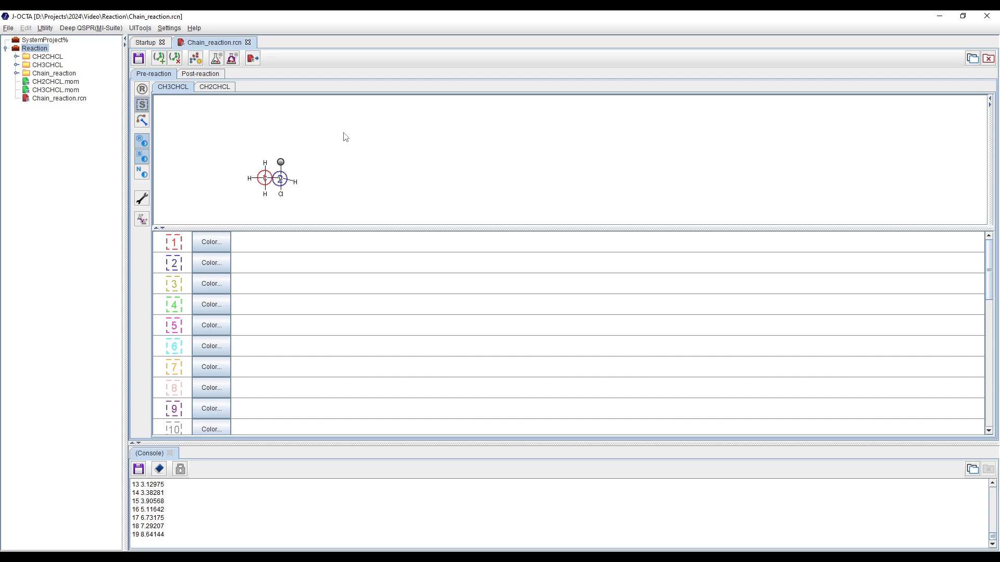
pyautogui.click(177, 245)
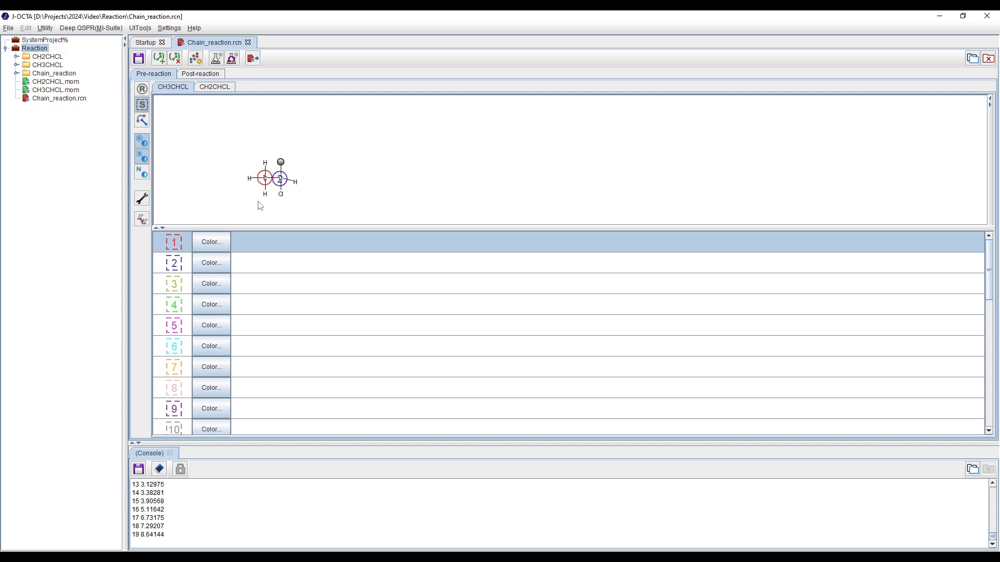
pyautogui.click(266, 164)
pyautogui.click(251, 180)
pyautogui.click(178, 266)
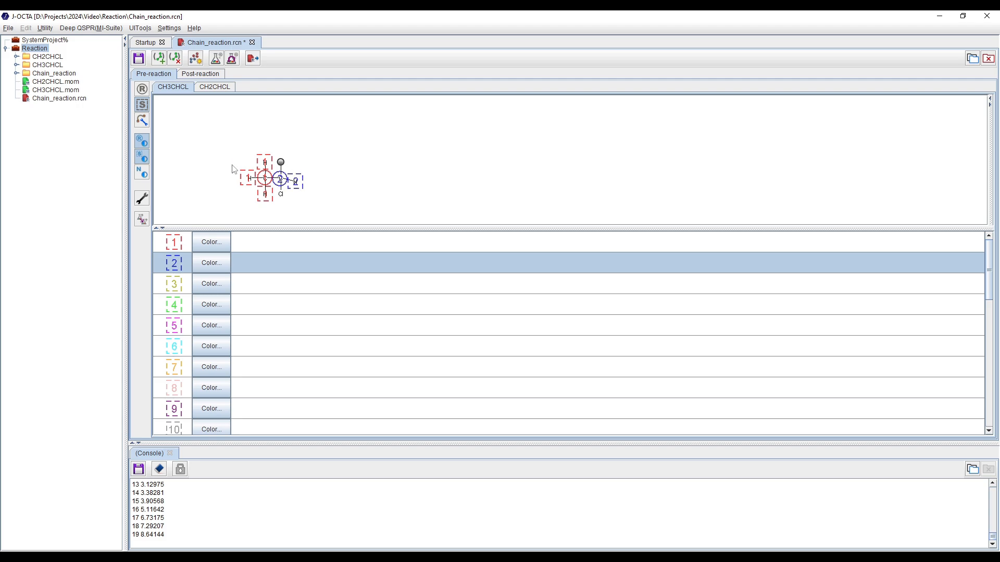
pyautogui.click(186, 282)
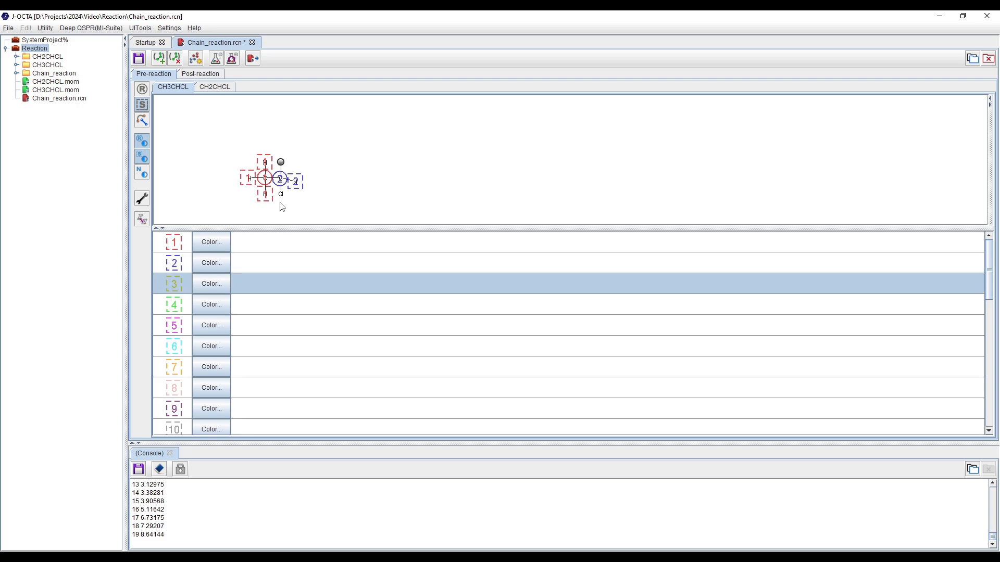
pyautogui.click(281, 195)
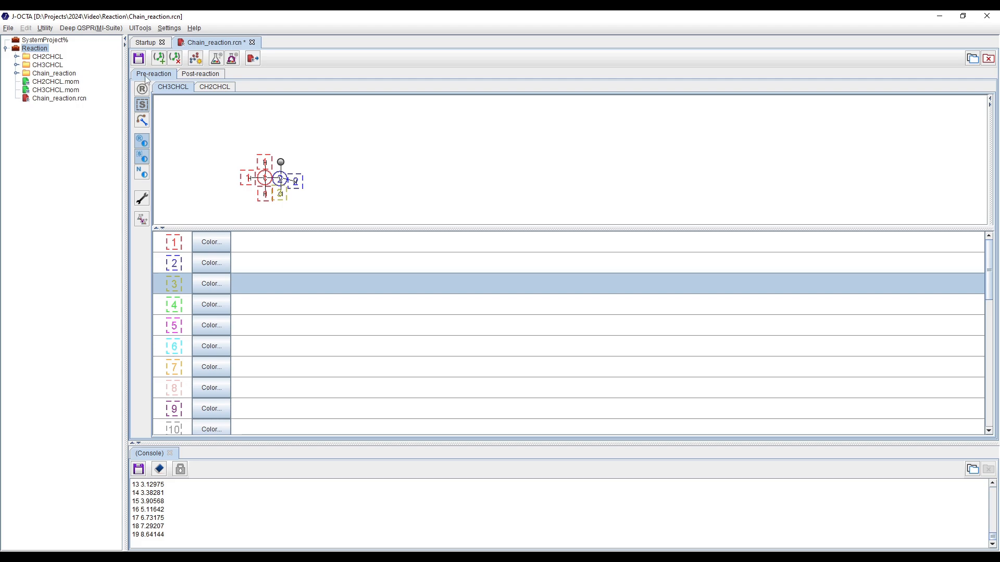
pyautogui.click(138, 59)
# Assign S numbers in CH2CHCL: 1 to the two CH2 hydrogens, 2 to the other hydrogen and 3 to the chlorine, and save
pyautogui.click(216, 89)
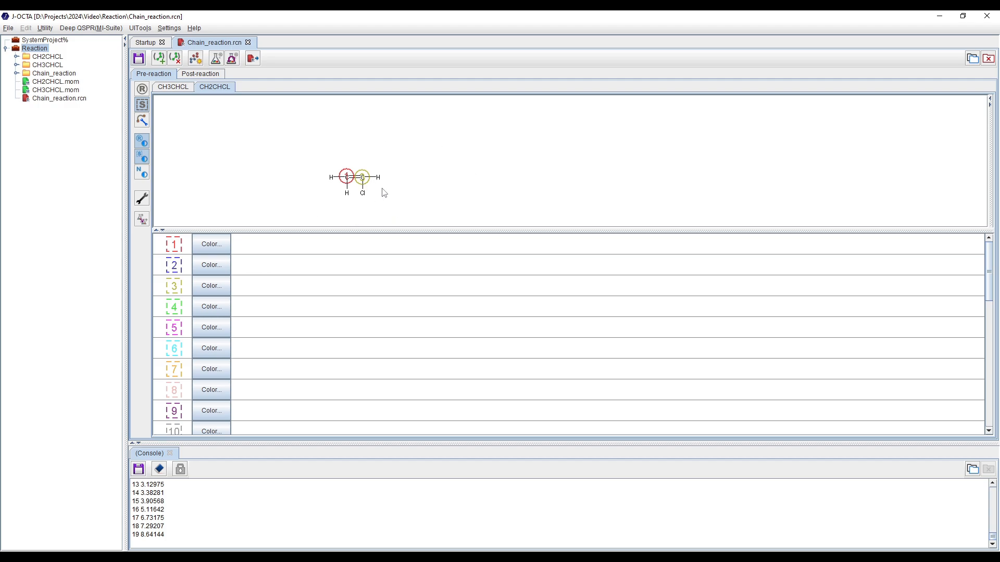
pyautogui.click(179, 247)
pyautogui.click(332, 178)
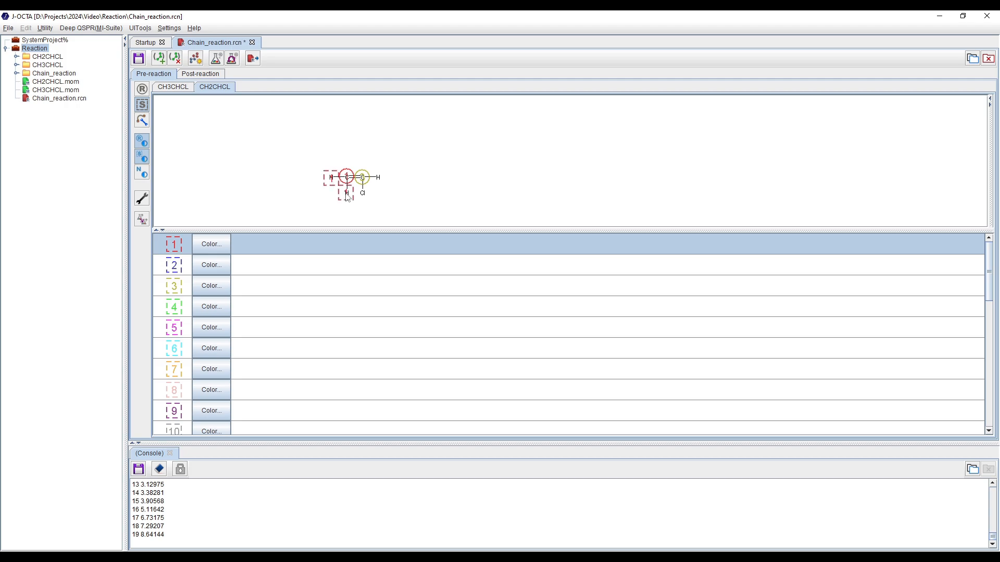
pyautogui.click(186, 266)
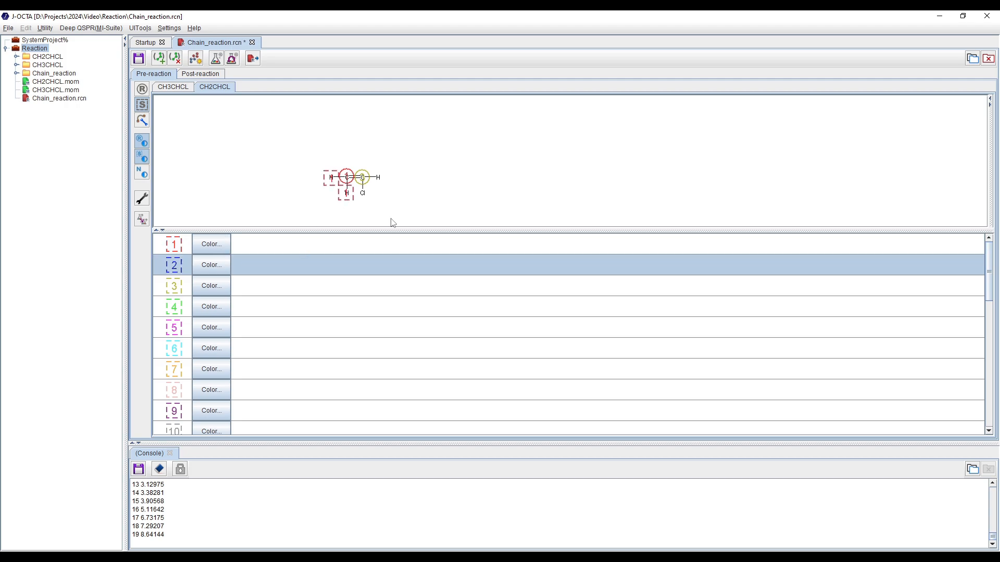
pyautogui.click(379, 178)
pyautogui.click(185, 294)
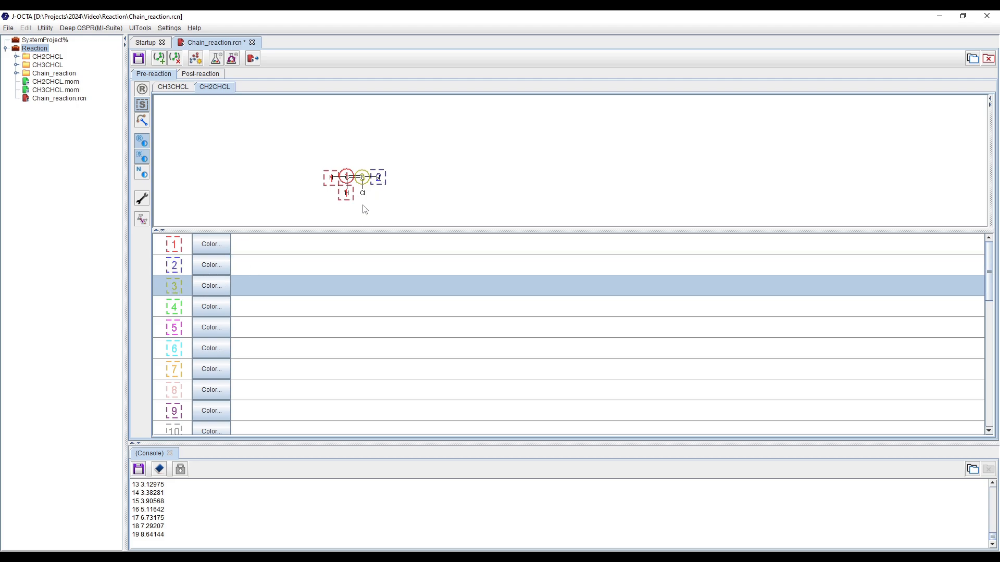
pyautogui.click(138, 58)
pyautogui.click(174, 88)
pyautogui.click(228, 92)
pyautogui.click(176, 90)
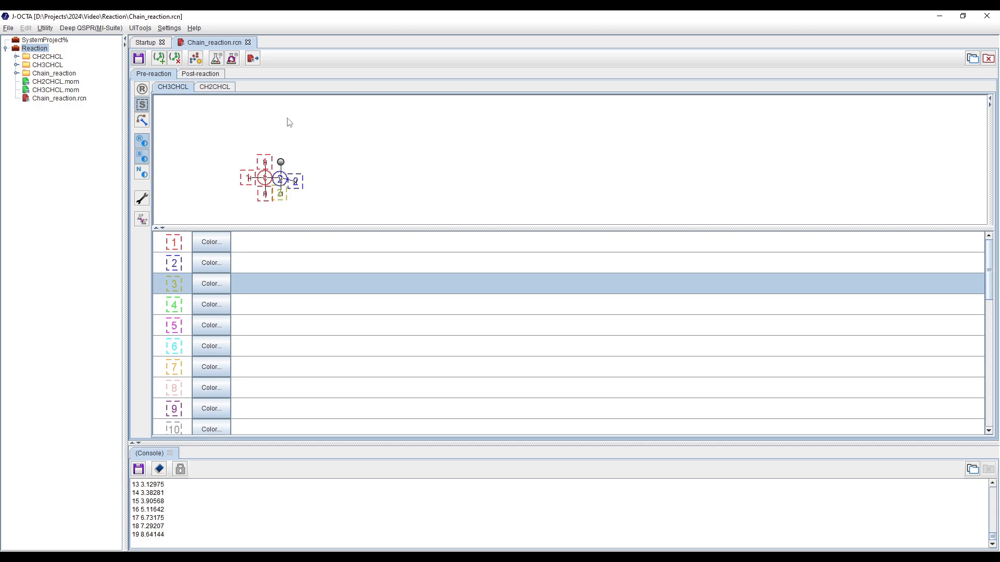
# Add a first reaction entry in group 1 to the pre-reaction table of reacting monomer pairs
pyautogui.click(147, 91)
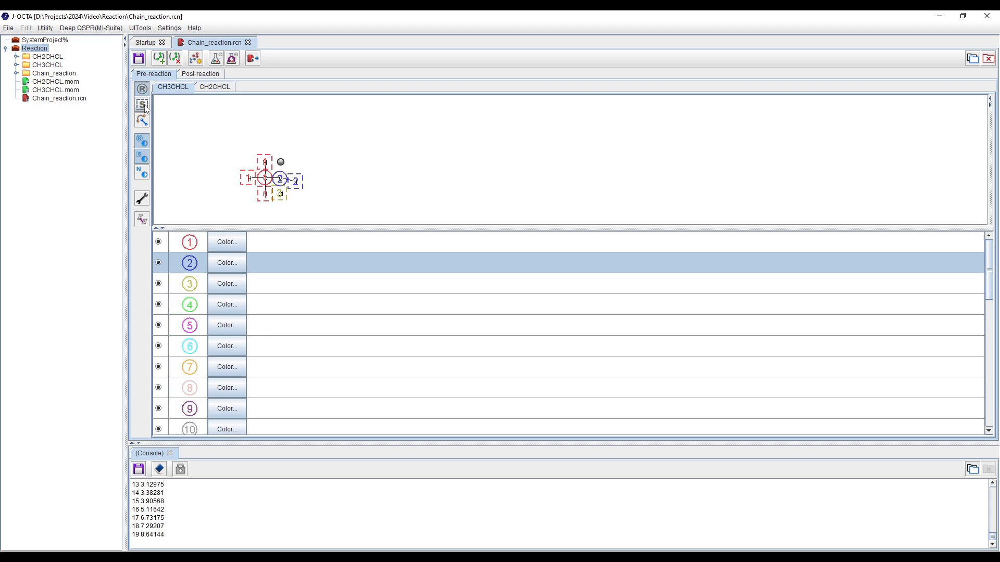
pyautogui.click(142, 105)
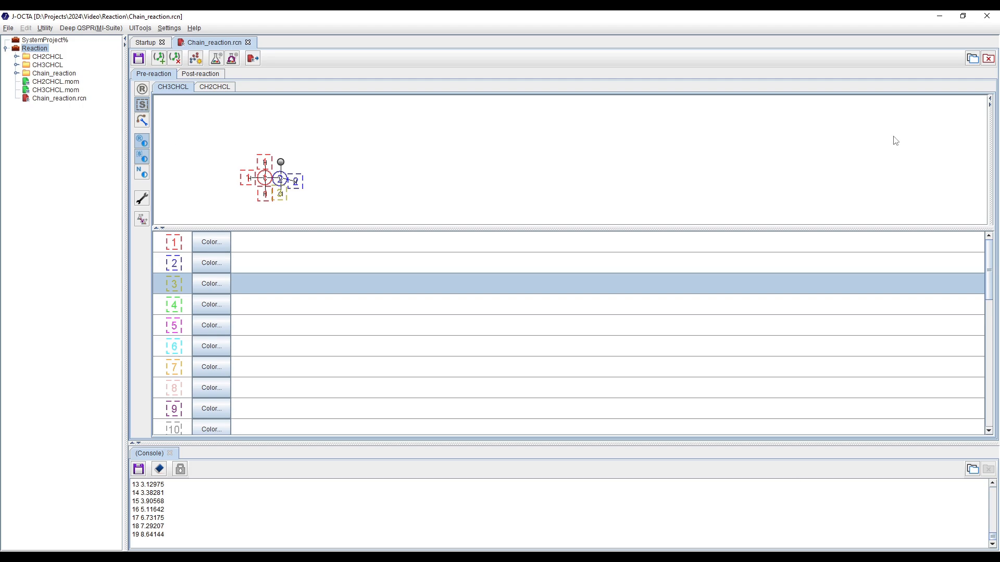
pyautogui.click(143, 120)
pyautogui.click(206, 89)
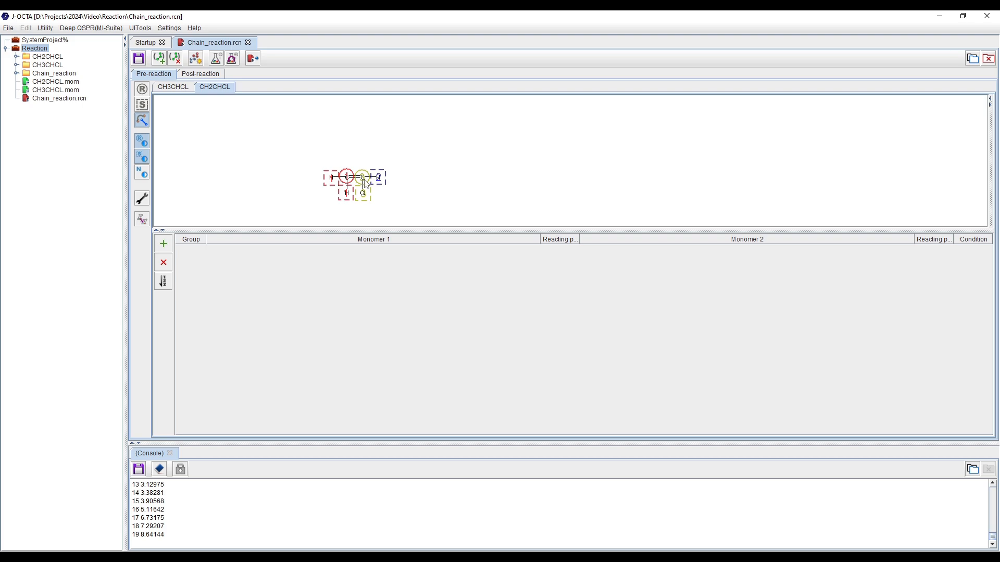
pyautogui.click(174, 87)
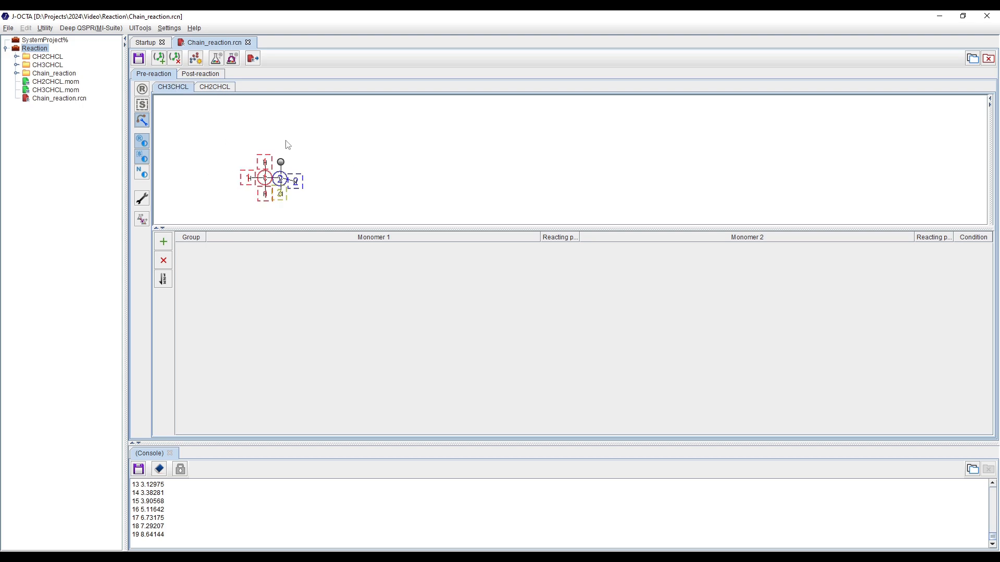
pyautogui.click(217, 88)
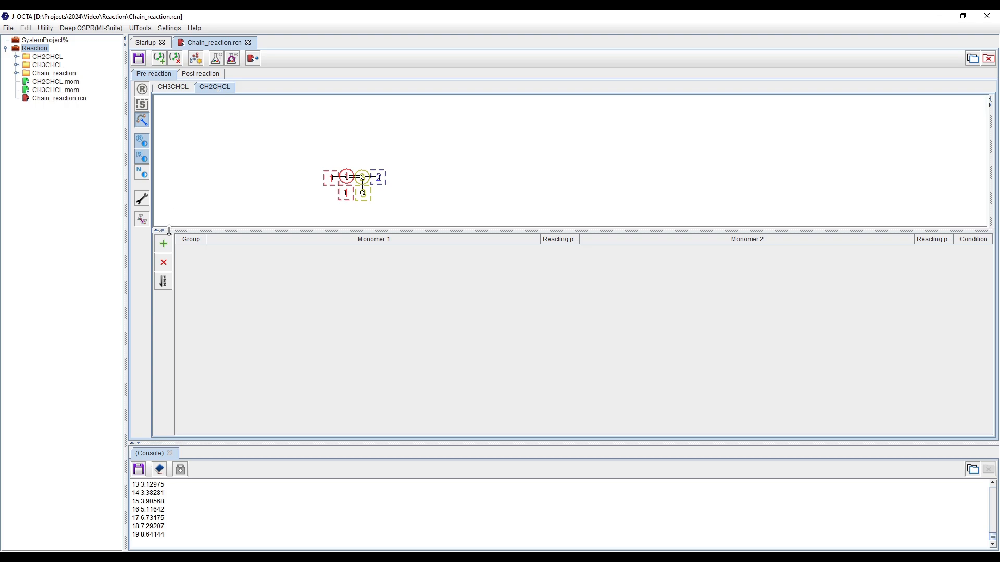
pyautogui.moveTo(348, 231); pyautogui.dragTo(349, 229)
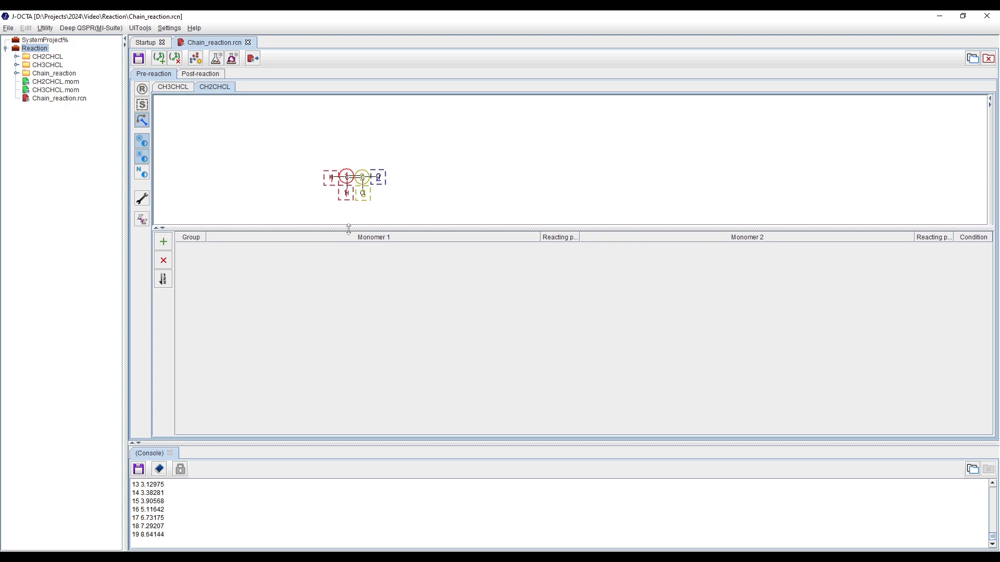
pyautogui.click(166, 244)
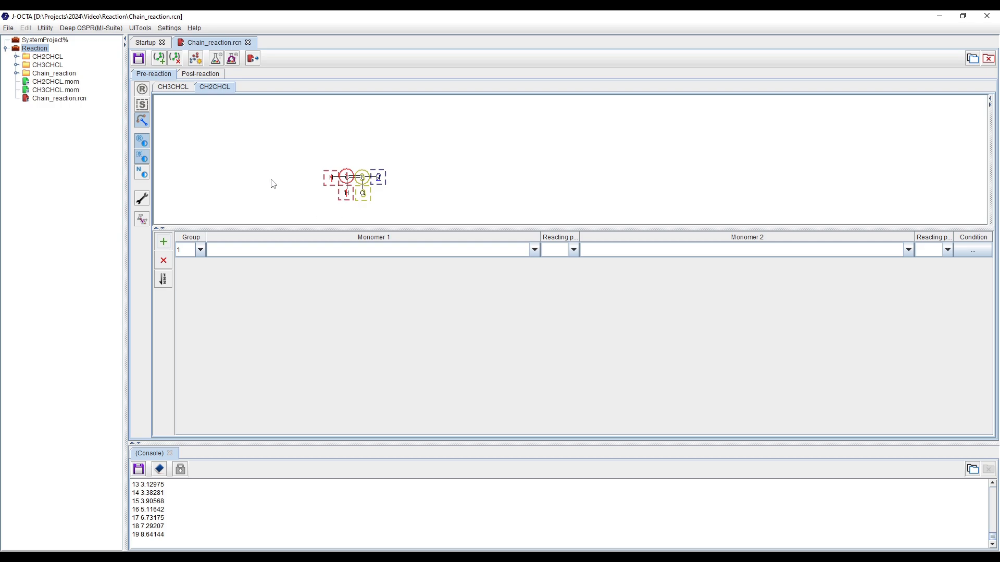
pyautogui.click(200, 249)
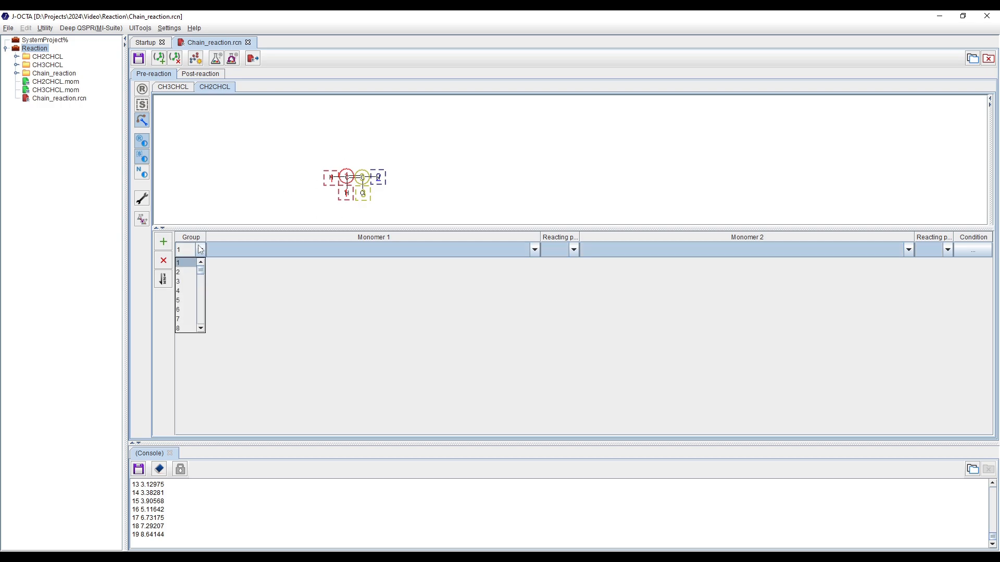
pyautogui.click(200, 249)
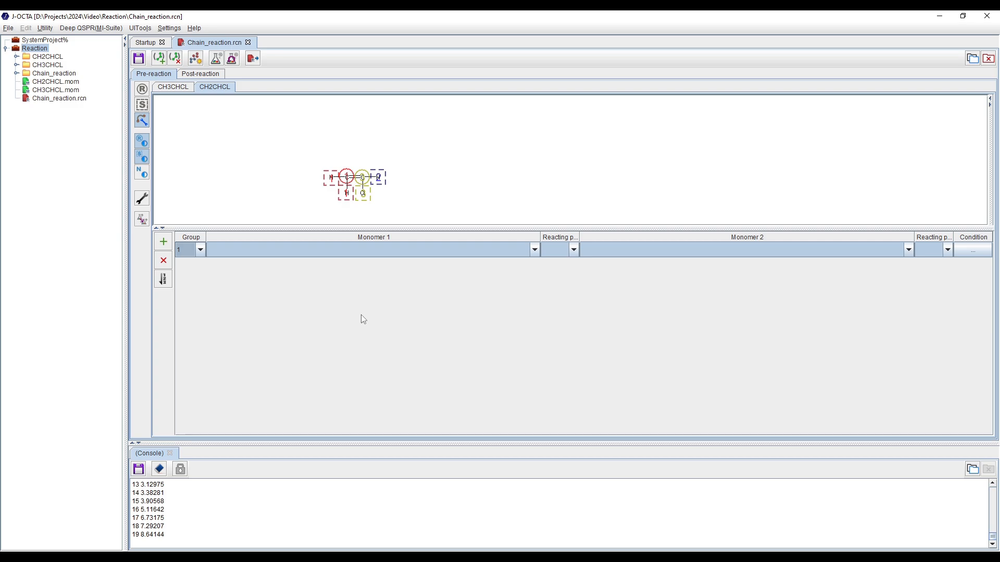
# Set monomer 1 of the first reaction to CH2CHCL with reacting point 1, and widen its reacting point column
pyautogui.click(389, 250)
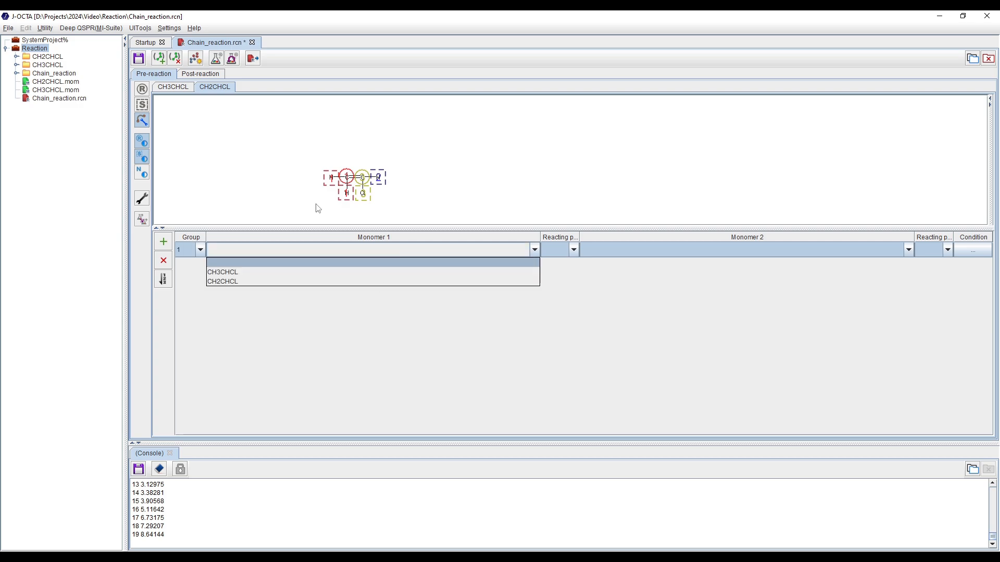
pyautogui.press('Down')
pyautogui.press('Up')
pyautogui.click(253, 288)
pyautogui.click(387, 250)
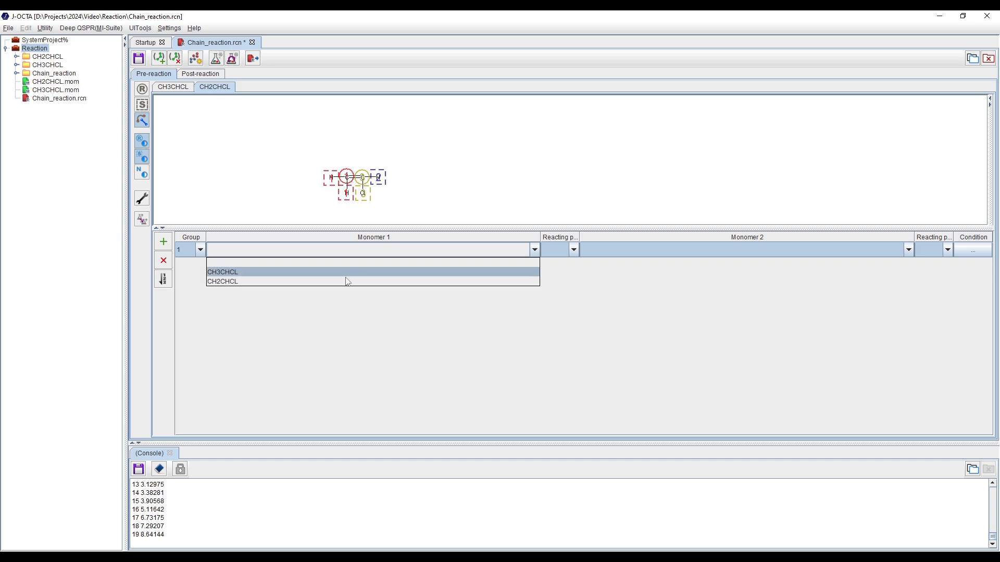
pyautogui.click(319, 281)
pyautogui.click(563, 252)
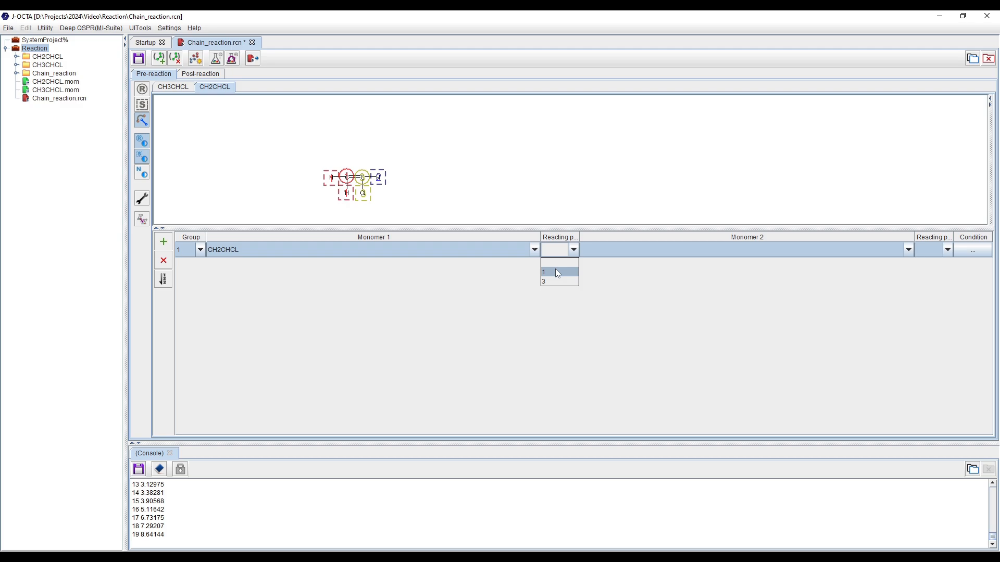
pyautogui.click(555, 270)
pyautogui.moveTo(540, 236)
pyautogui.mouseDown()
pyautogui.moveTo(495, 237)
pyautogui.moveTo(560, 237)
pyautogui.mouseUp()
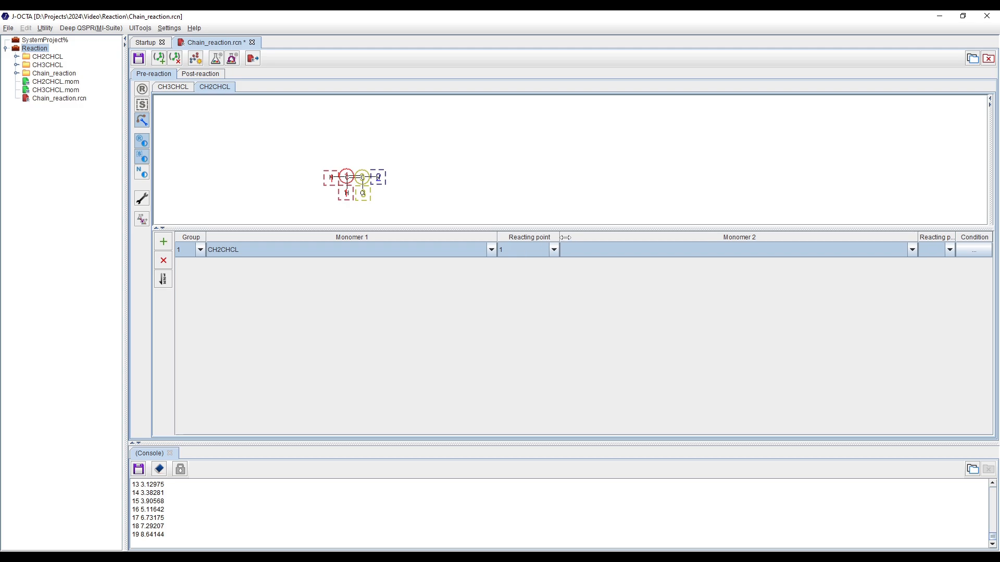
# Set monomer 2 of the first reaction to CH2CHCL with reacting point 3
pyautogui.click(949, 249)
pyautogui.click(774, 255)
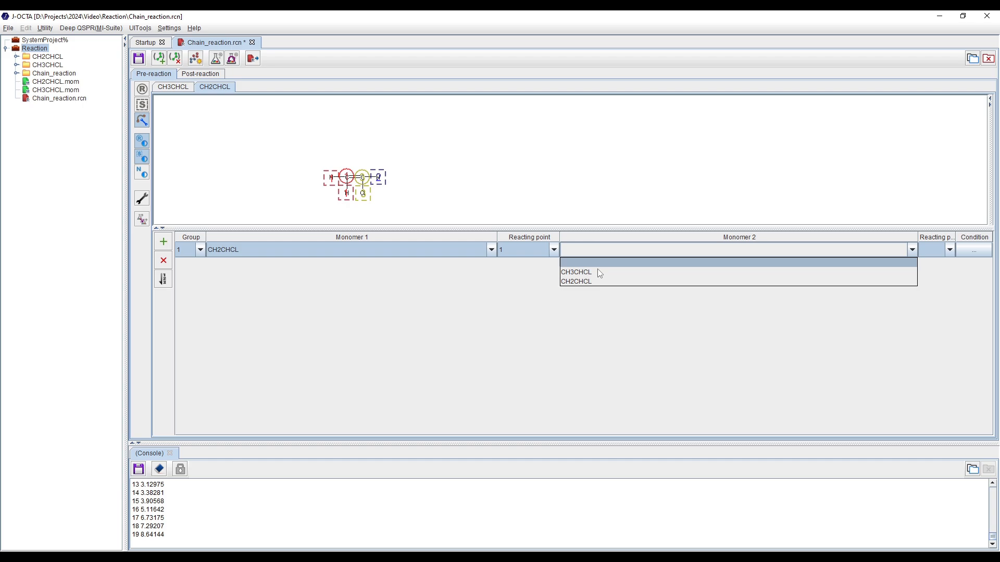
pyautogui.click(605, 282)
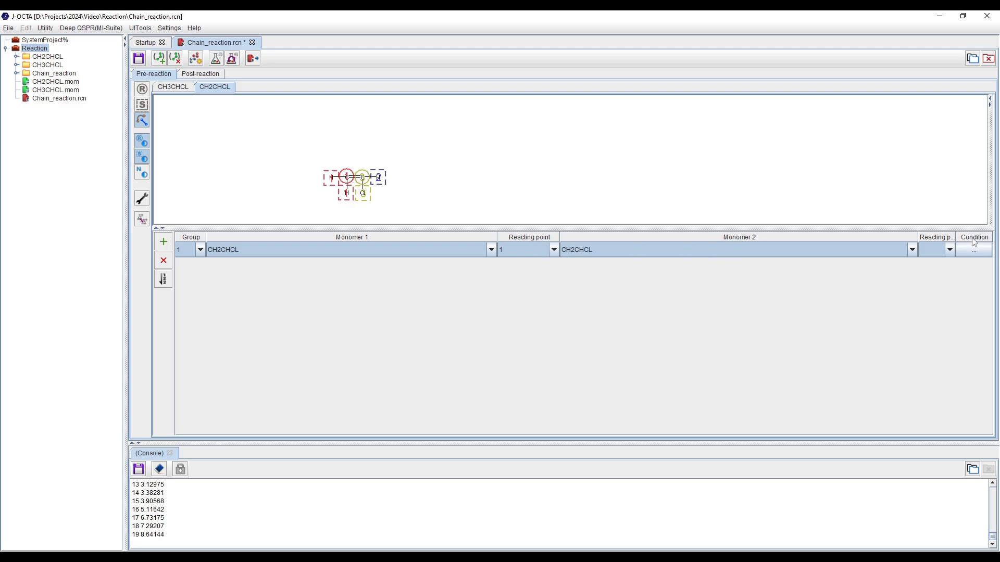
pyautogui.click(928, 250)
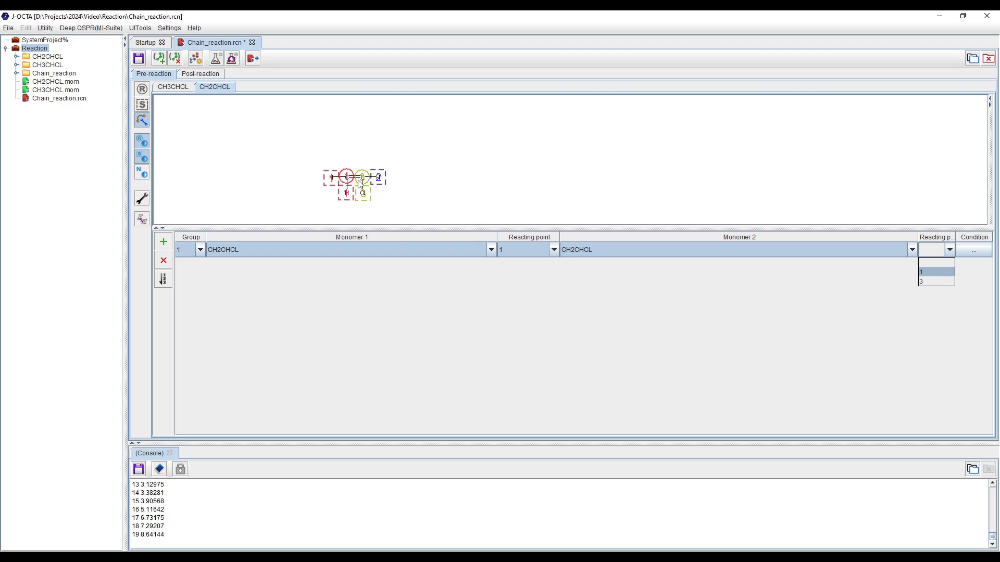
pyautogui.click(940, 283)
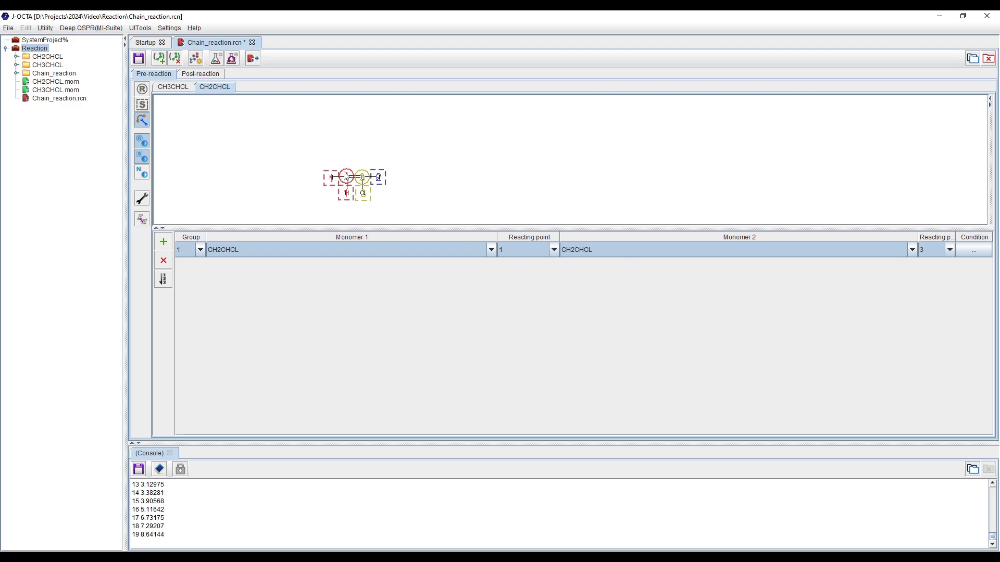
# Set the first reaction's condition to Scission and save it
pyautogui.click(975, 250)
pyautogui.moveTo(497, 204); pyautogui.dragTo(497, 177)
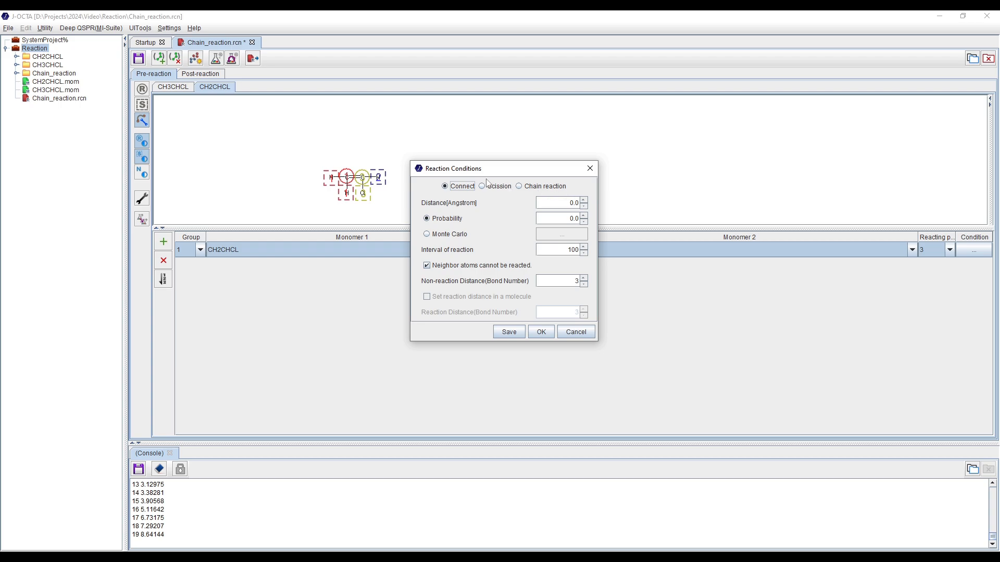
pyautogui.click(485, 188)
pyautogui.click(537, 187)
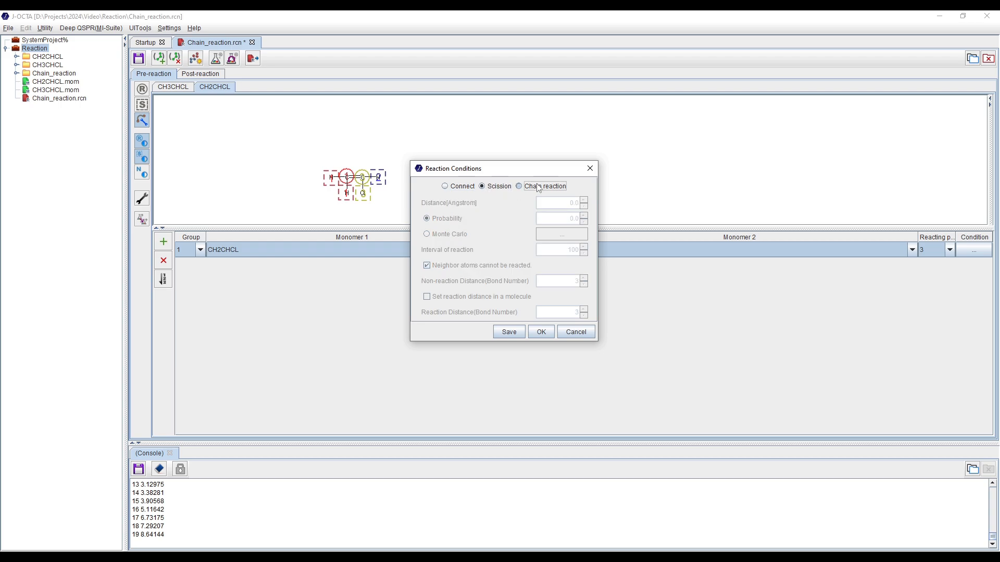
pyautogui.click(481, 186)
pyautogui.click(518, 333)
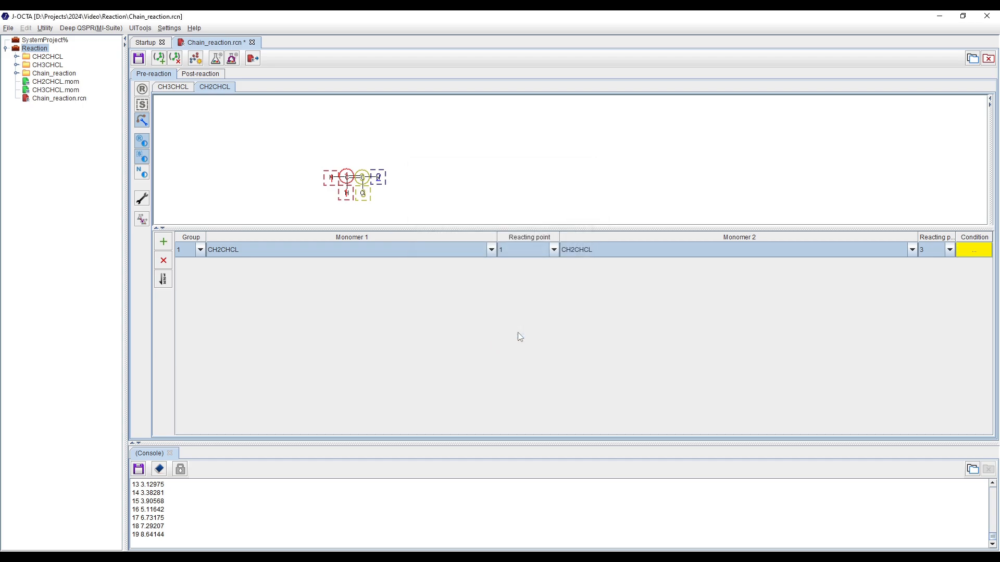
pyautogui.click(973, 250)
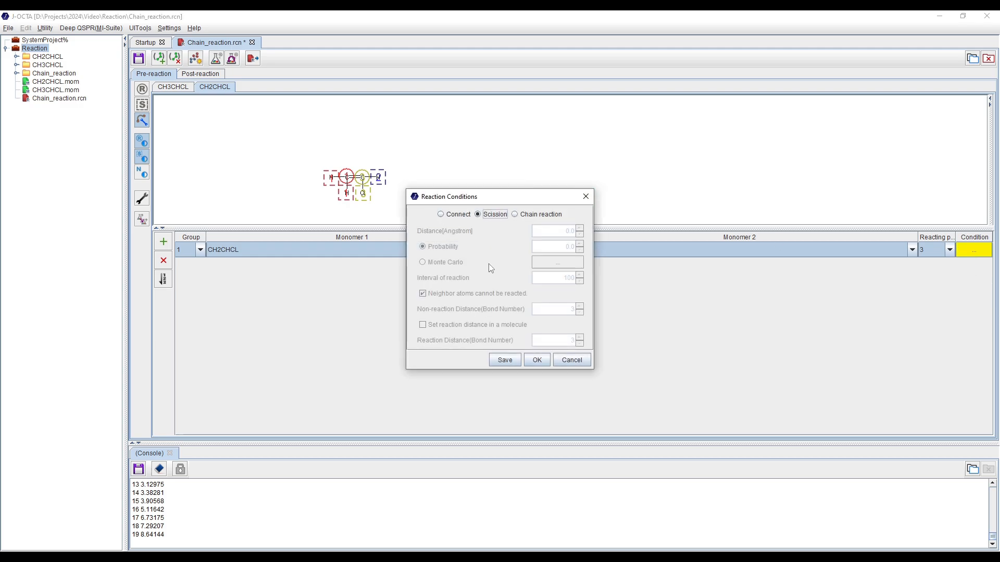
pyautogui.click(515, 365)
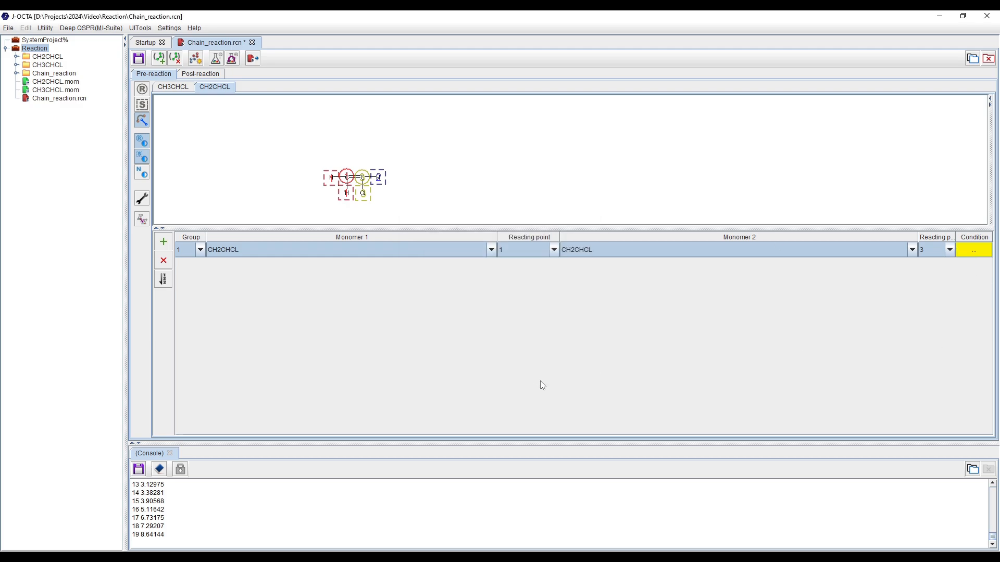
# Add a second reaction in group 1 with CH3CHCL as monomer 1 and reacting point 2
pyautogui.click(164, 242)
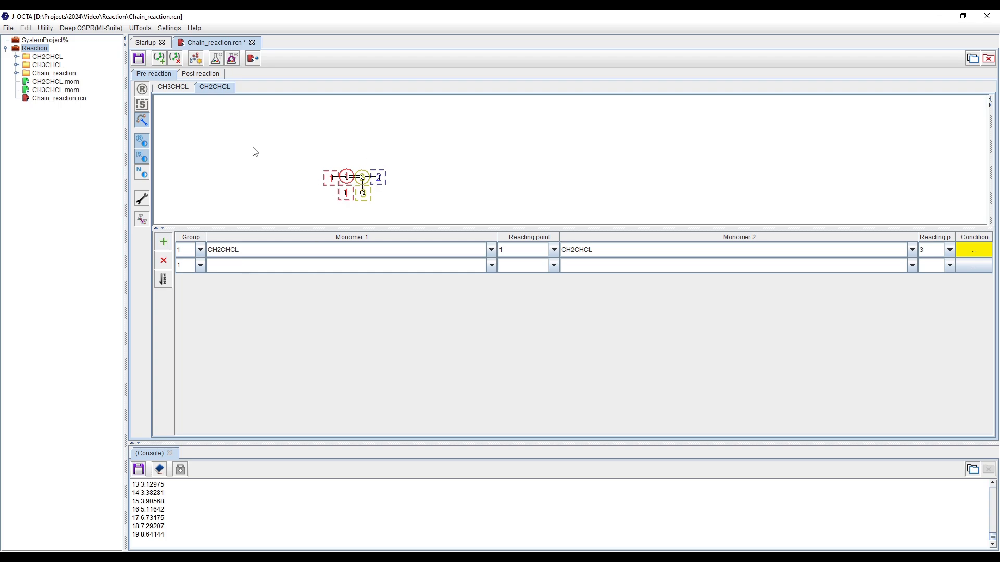
pyautogui.click(174, 88)
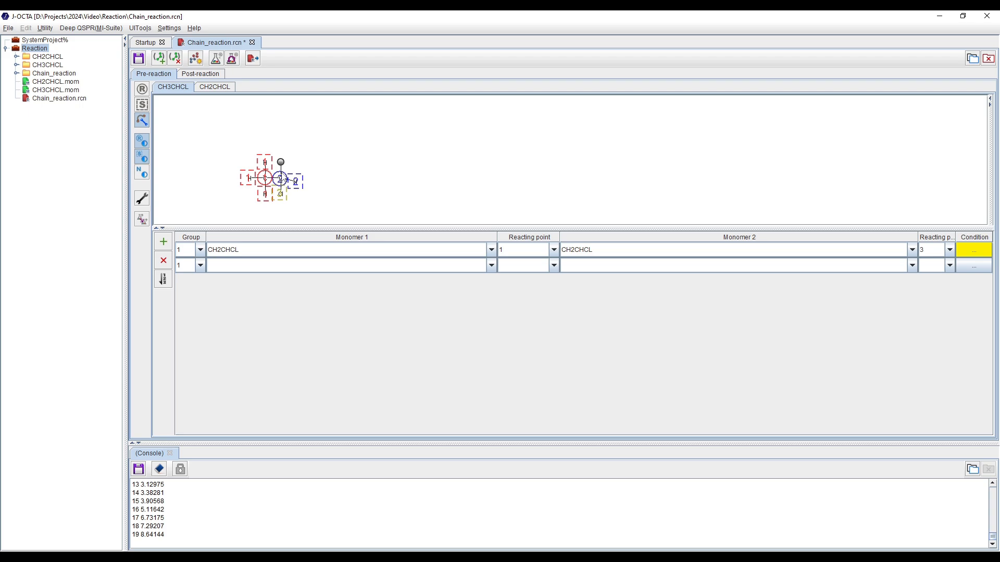
pyautogui.click(220, 88)
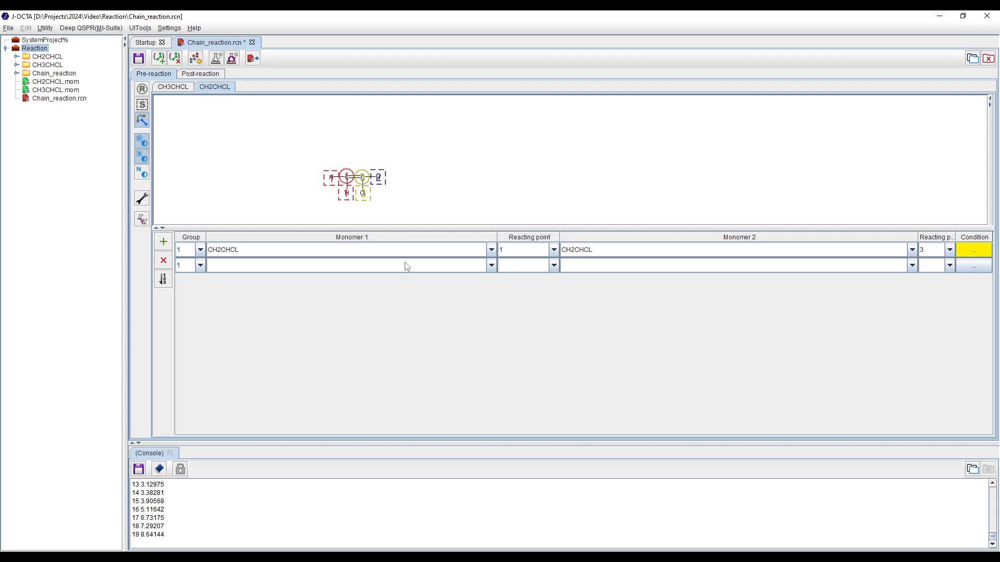
pyautogui.click(302, 267)
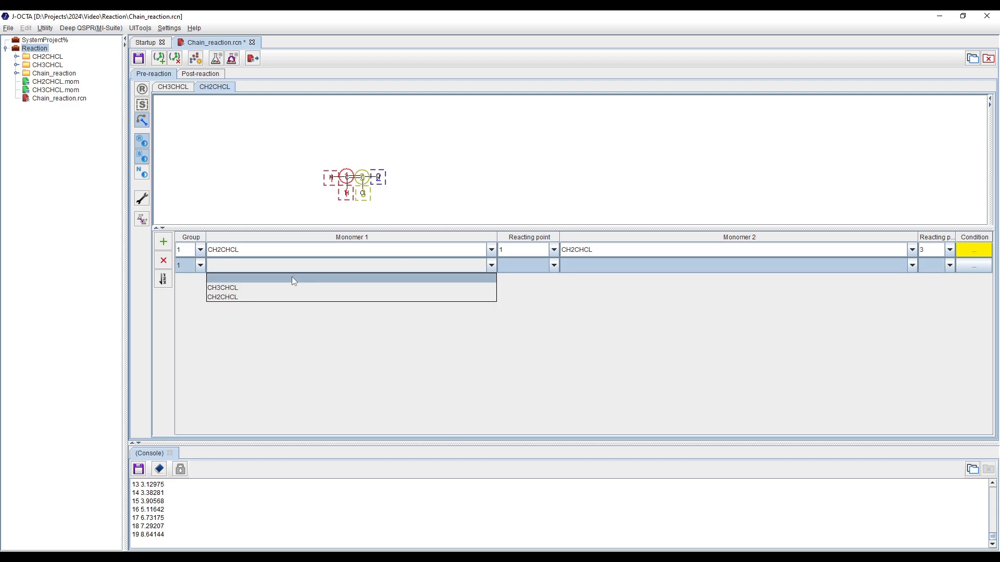
pyautogui.click(276, 286)
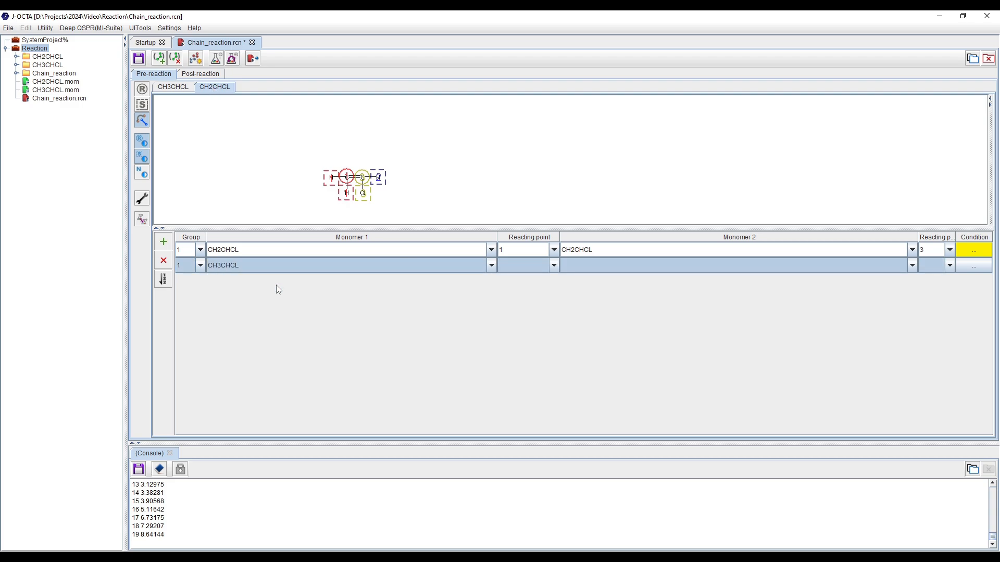
pyautogui.click(164, 88)
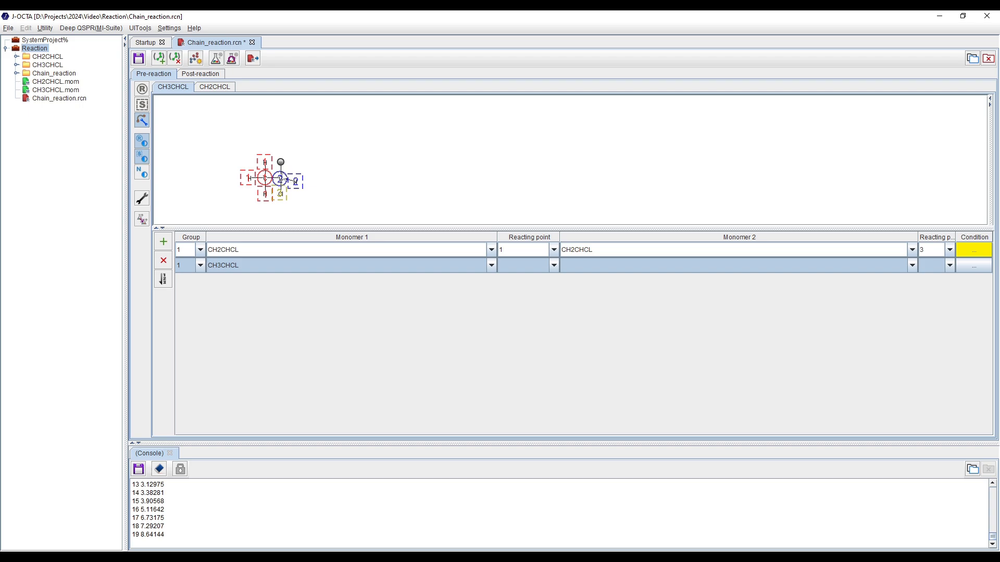
pyautogui.click(524, 265)
pyautogui.click(517, 298)
# Set monomer 2 of the second reaction to CH2CHCL with reacting point 1
pyautogui.click(218, 87)
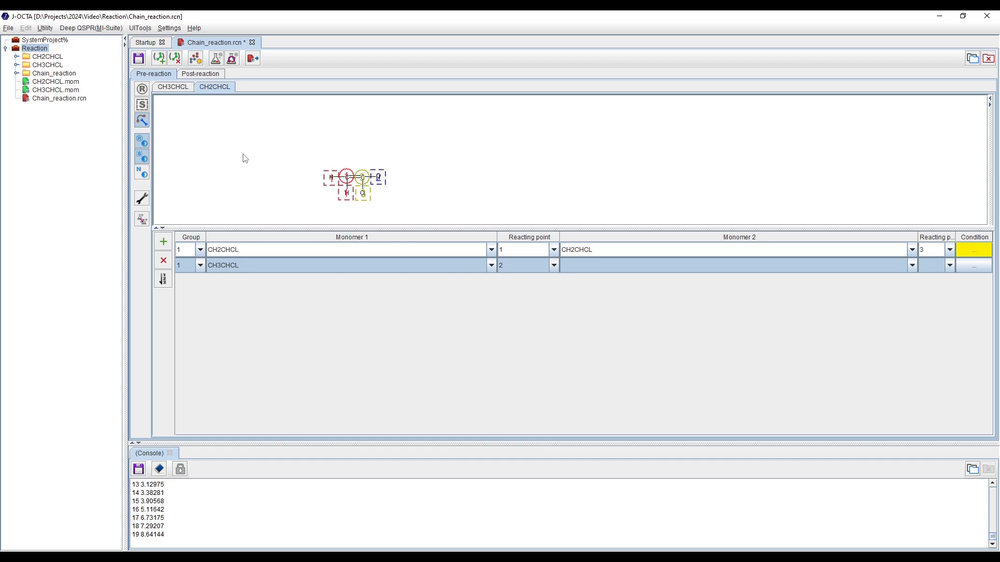
pyautogui.click(175, 86)
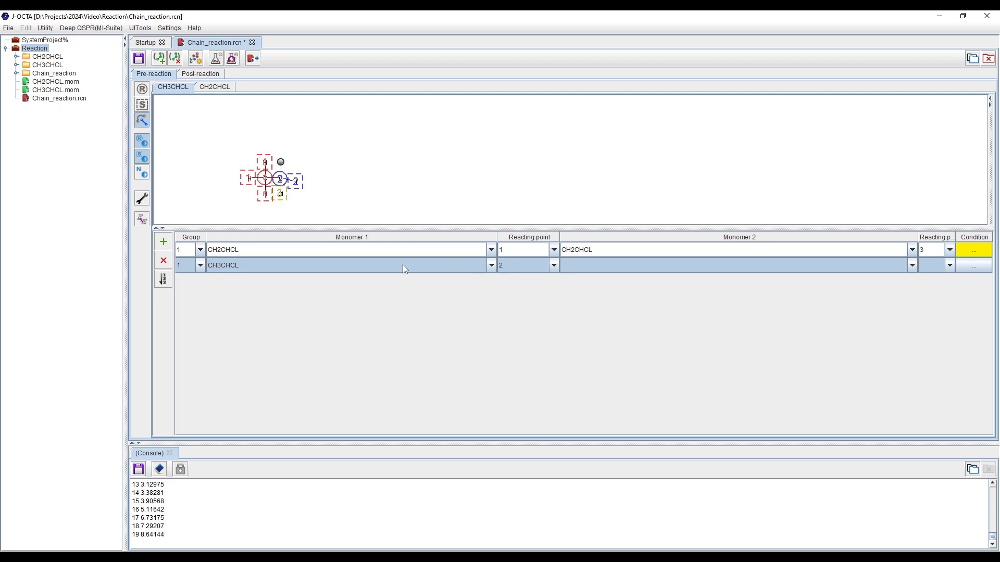
pyautogui.click(225, 88)
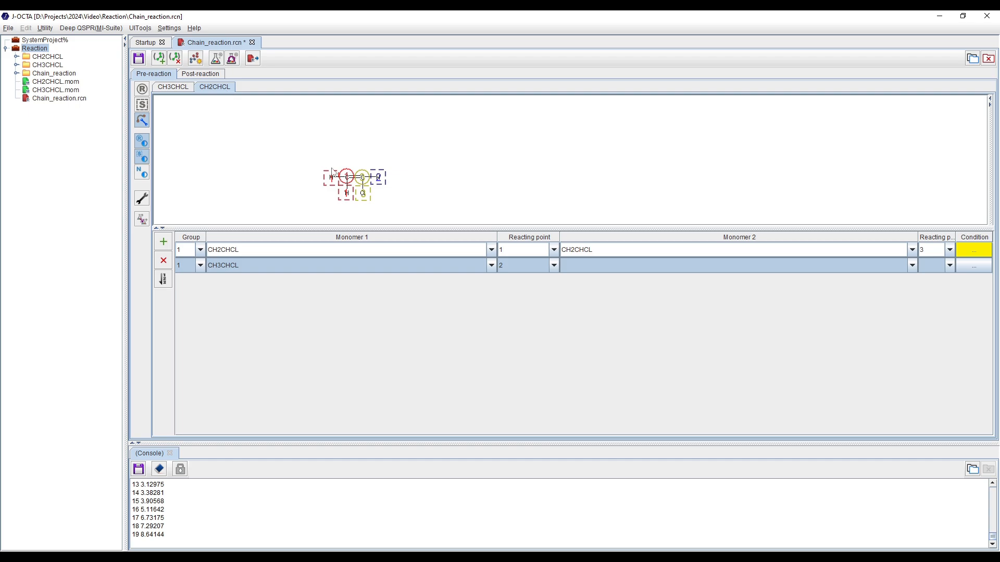
pyautogui.click(662, 264)
pyautogui.click(604, 294)
pyautogui.click(939, 268)
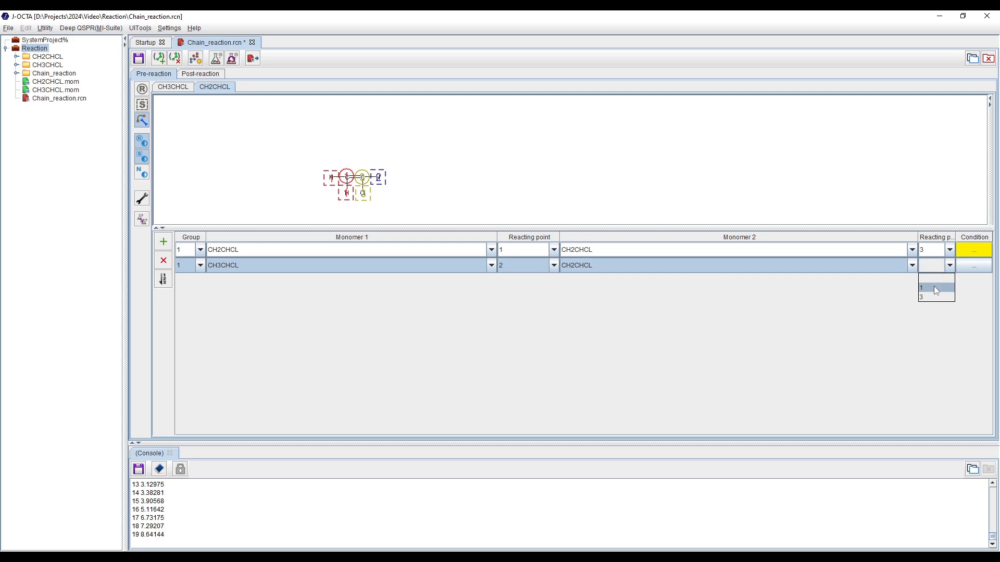
# Set the second reaction's condition to Connect with a distance of 5.0 angstroms
pyautogui.click(973, 267)
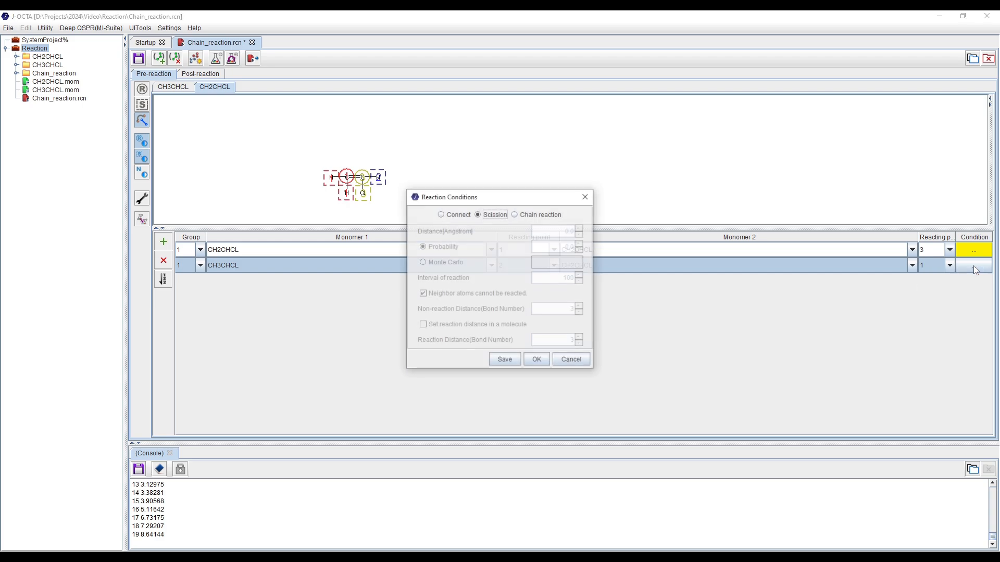
pyautogui.click(463, 215)
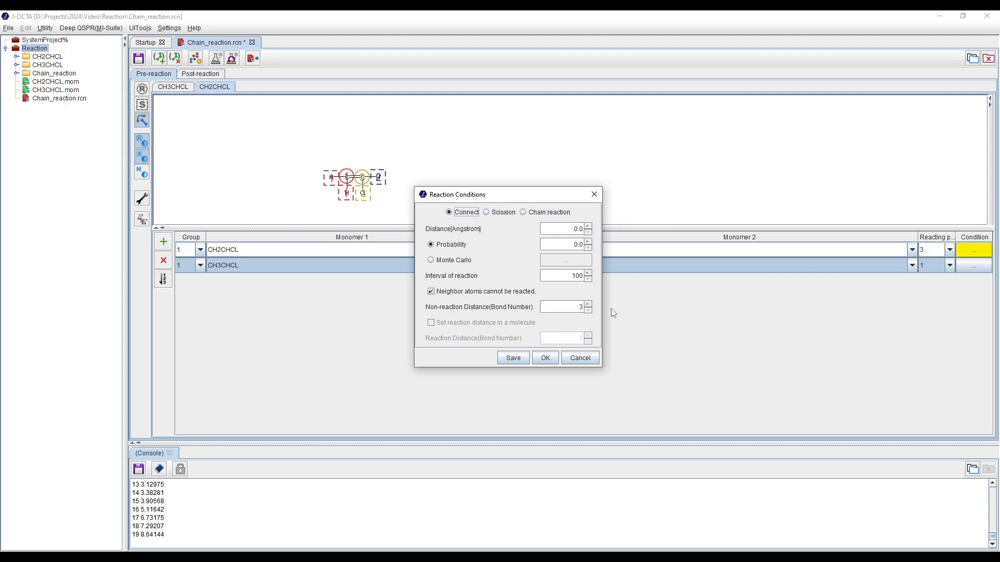
pyautogui.click(564, 229)
pyautogui.click(571, 244)
pyautogui.click(568, 275)
pyautogui.click(578, 228)
pyautogui.click(568, 228)
pyautogui.moveTo(491, 199); pyautogui.dragTo(476, 194)
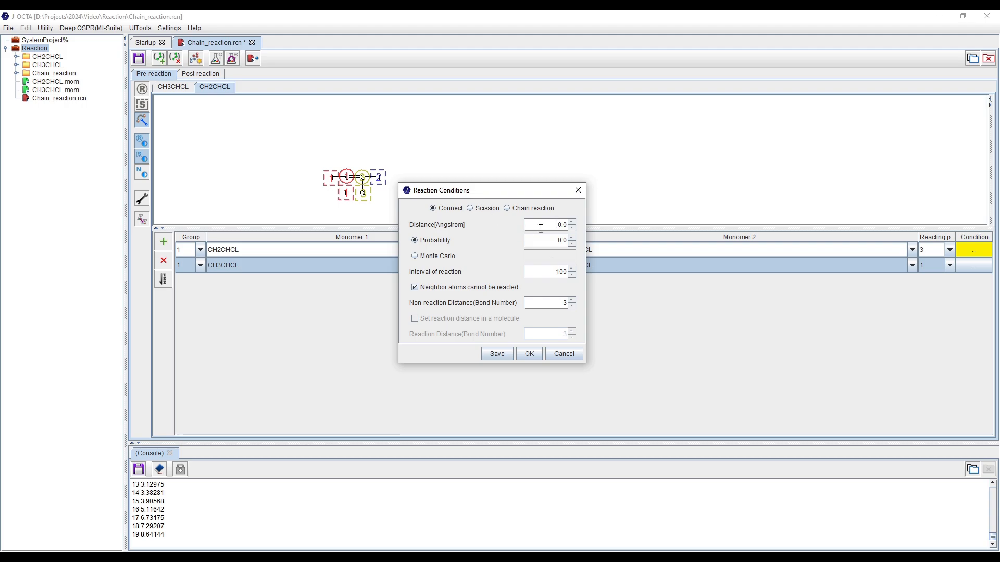
pyautogui.moveTo(551, 225); pyautogui.dragTo(574, 222)
pyautogui.write('5.0')
pyautogui.moveTo(553, 225); pyautogui.dragTo(568, 225)
# Set the second reaction's probability to 1.0 and save its condition
pyautogui.moveTo(503, 195); pyautogui.dragTo(440, 332)
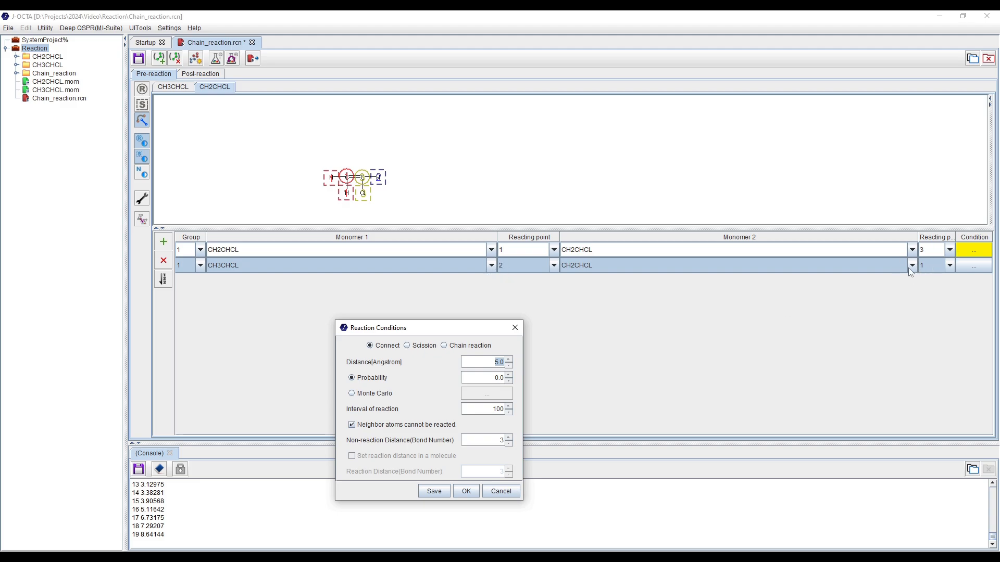
pyautogui.moveTo(417, 333); pyautogui.dragTo(419, 257)
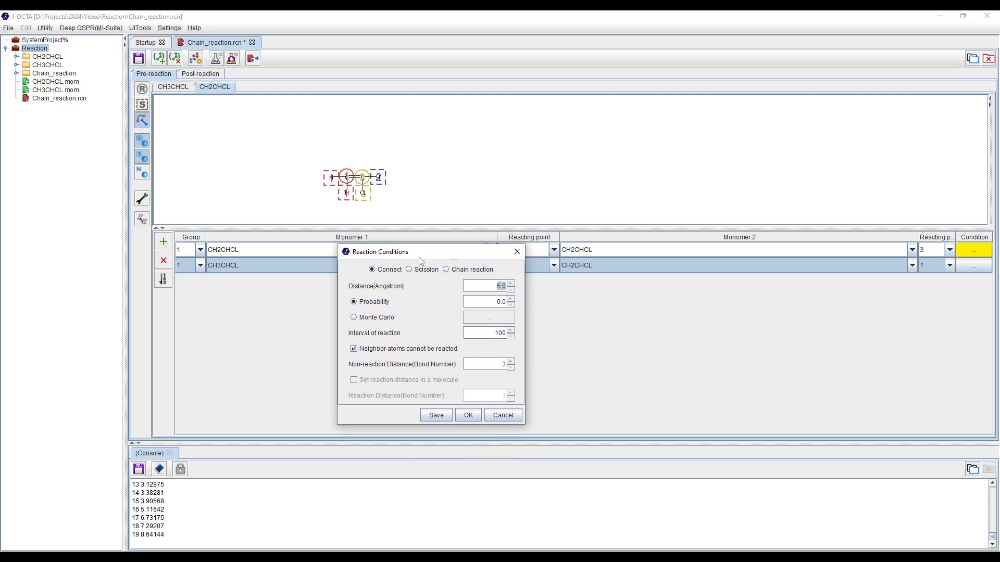
pyautogui.moveTo(419, 257); pyautogui.dragTo(437, 226)
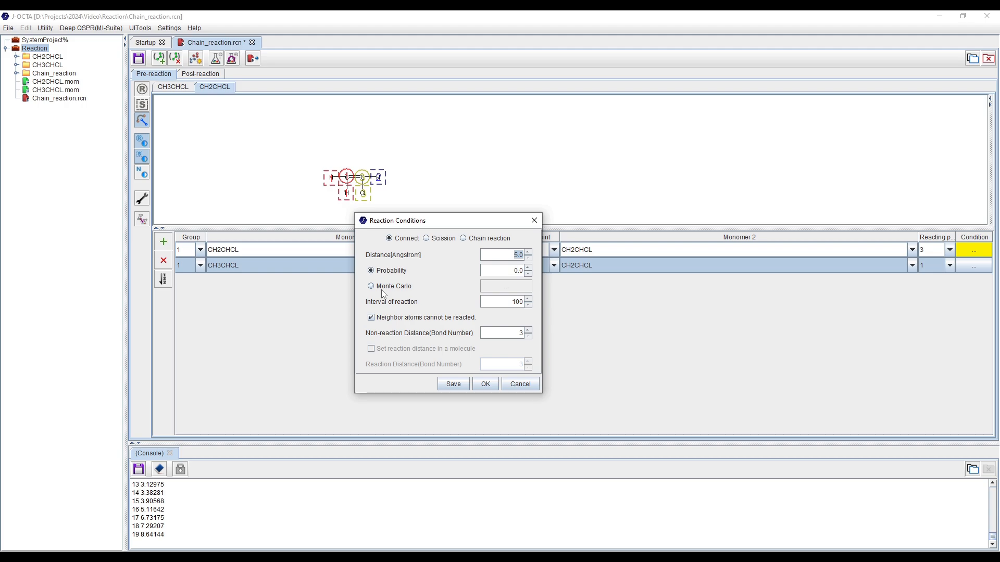
pyautogui.moveTo(420, 221); pyautogui.dragTo(453, 205)
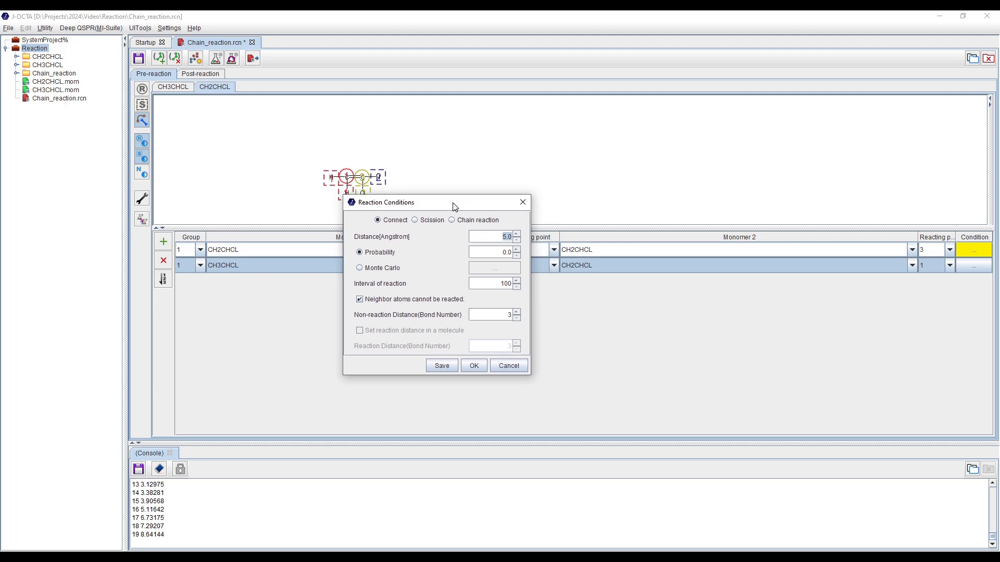
pyautogui.click(487, 253)
pyautogui.write('1.0')
pyautogui.moveTo(432, 204); pyautogui.dragTo(420, 212)
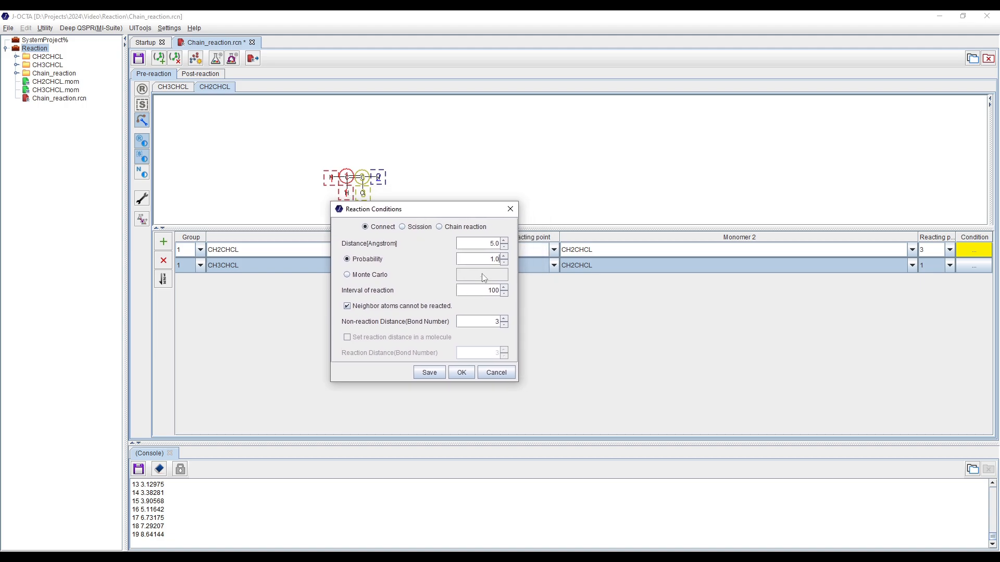
pyautogui.moveTo(478, 257); pyautogui.dragTo(501, 258)
pyautogui.click(486, 259)
pyautogui.click(487, 289)
pyautogui.click(436, 373)
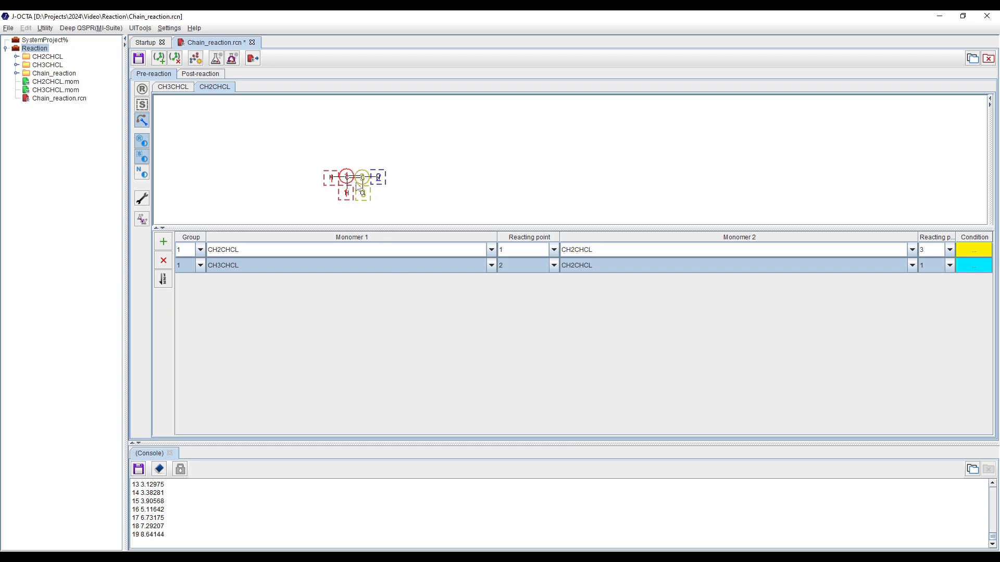
# Add a third reaction in group 1 with CH2CHCL as monomer 1 and reacting point 3
pyautogui.click(181, 89)
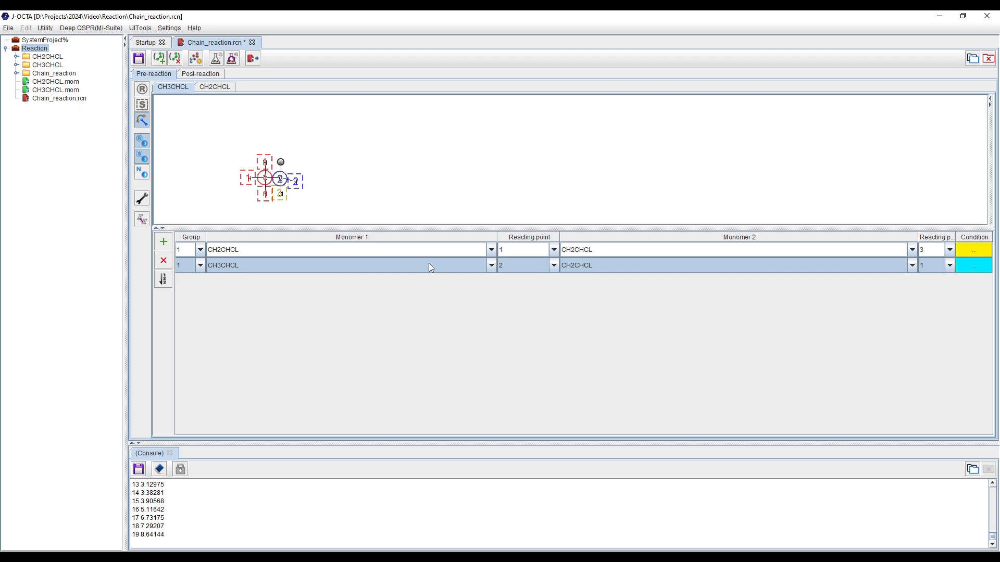
pyautogui.click(163, 241)
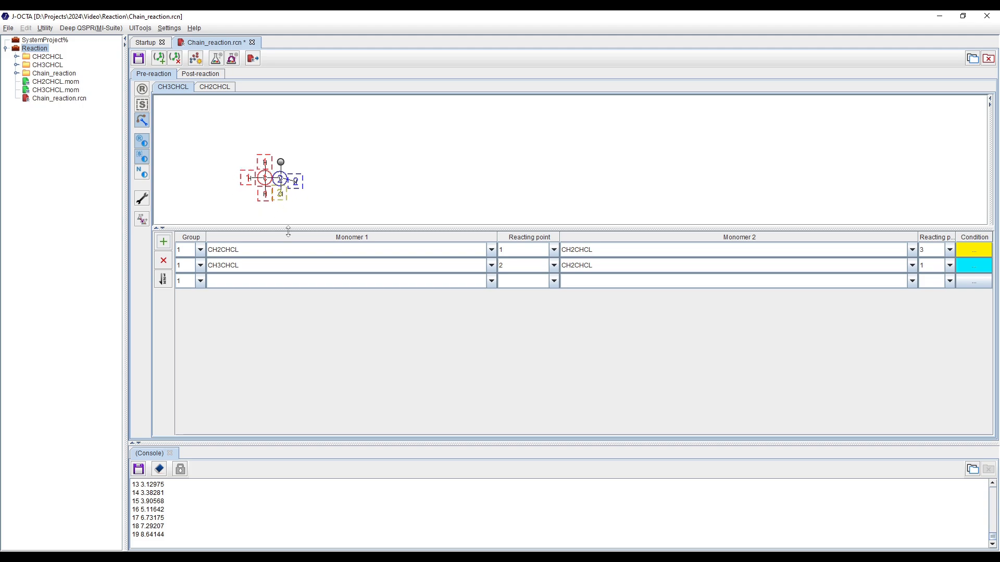
pyautogui.click(316, 289)
pyautogui.click(290, 310)
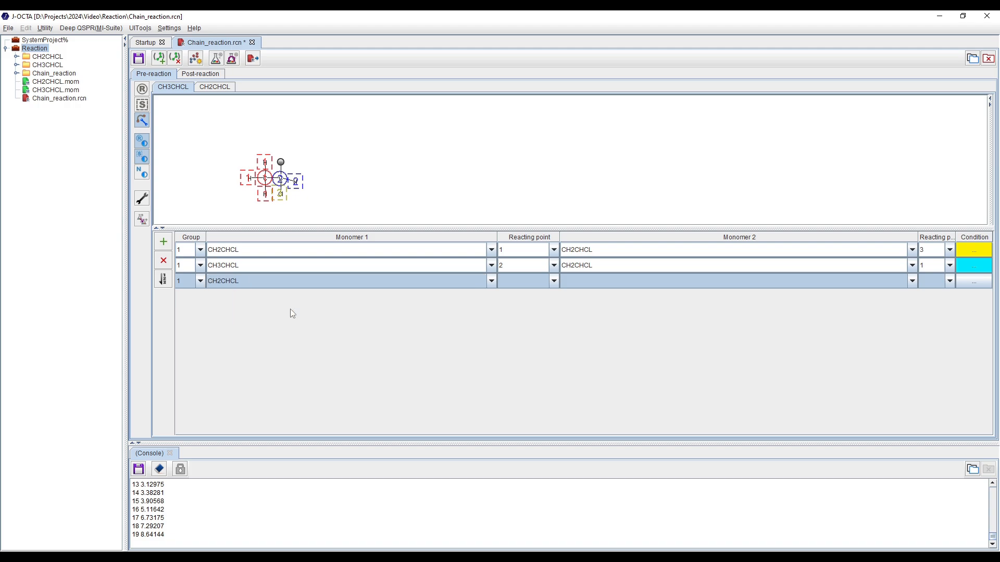
pyautogui.click(214, 89)
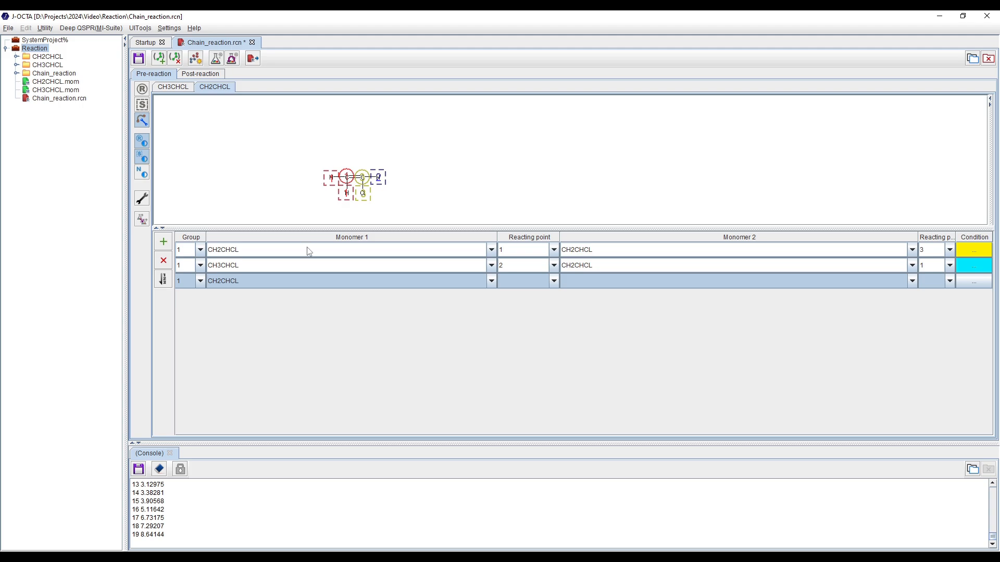
pyautogui.click(533, 279)
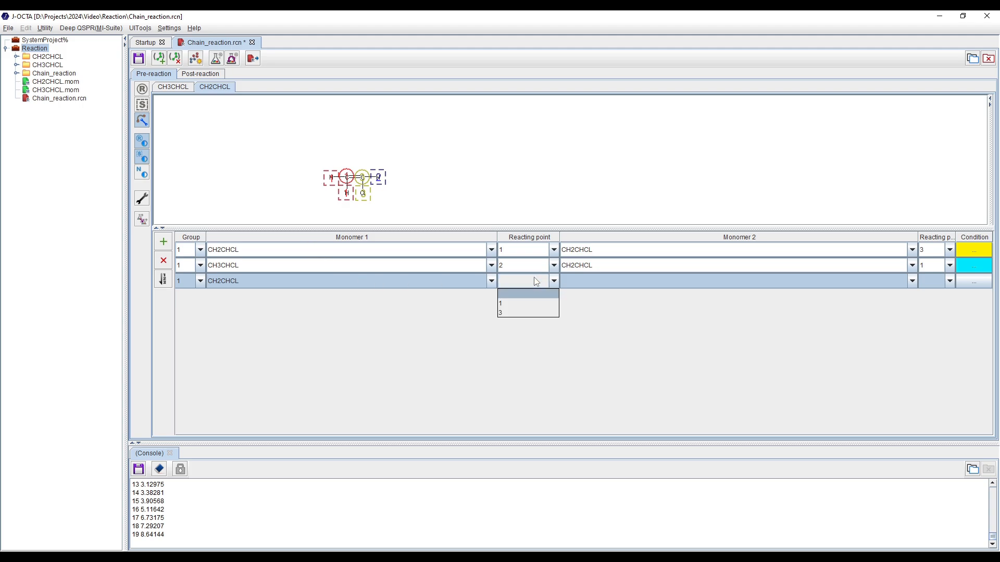
pyautogui.click(524, 313)
# Set monomer 2 of the third reaction to CH3CHCL with reacting point 2
pyautogui.click(635, 286)
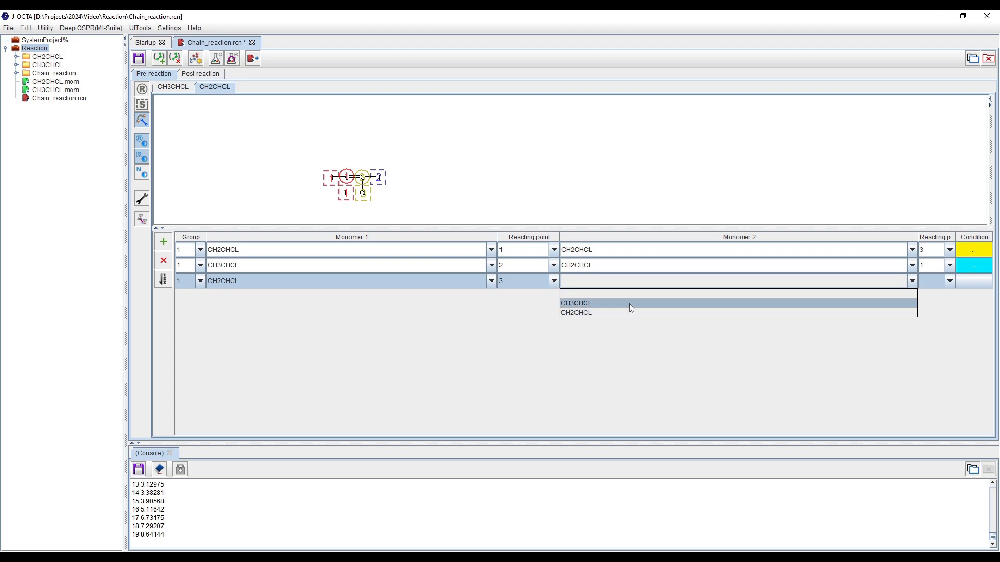
pyautogui.click(629, 303)
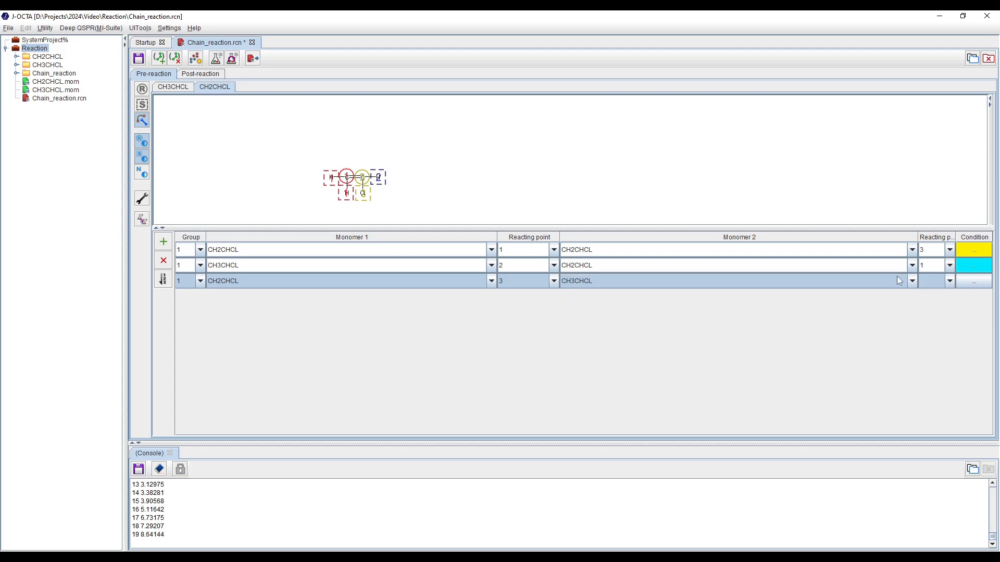
pyautogui.click(938, 281)
pyautogui.click(932, 311)
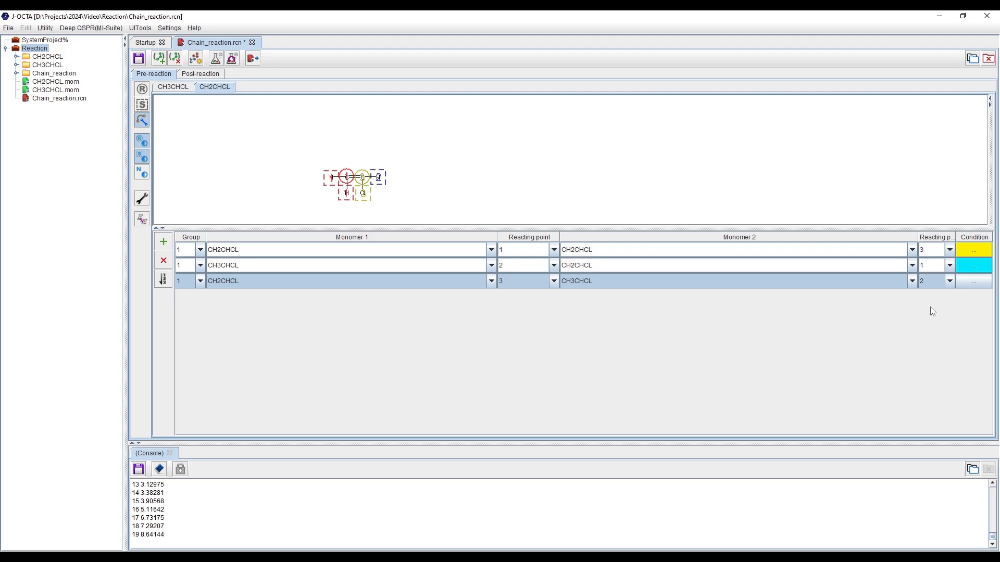
# Set the third reaction's condition to Chain reaction, then save the condition and the reaction file
pyautogui.click(975, 289)
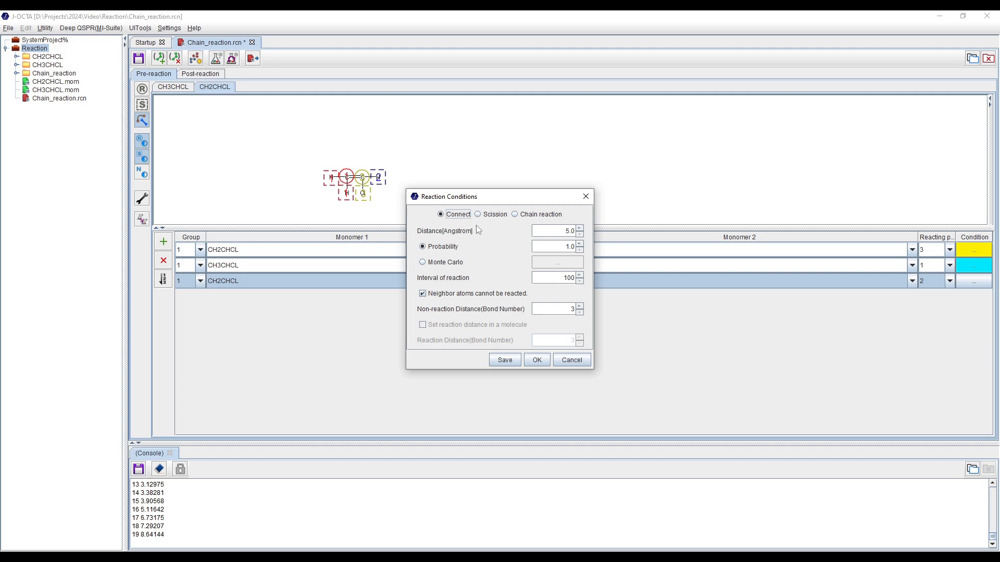
pyautogui.click(515, 214)
pyautogui.moveTo(523, 200); pyautogui.dragTo(503, 183)
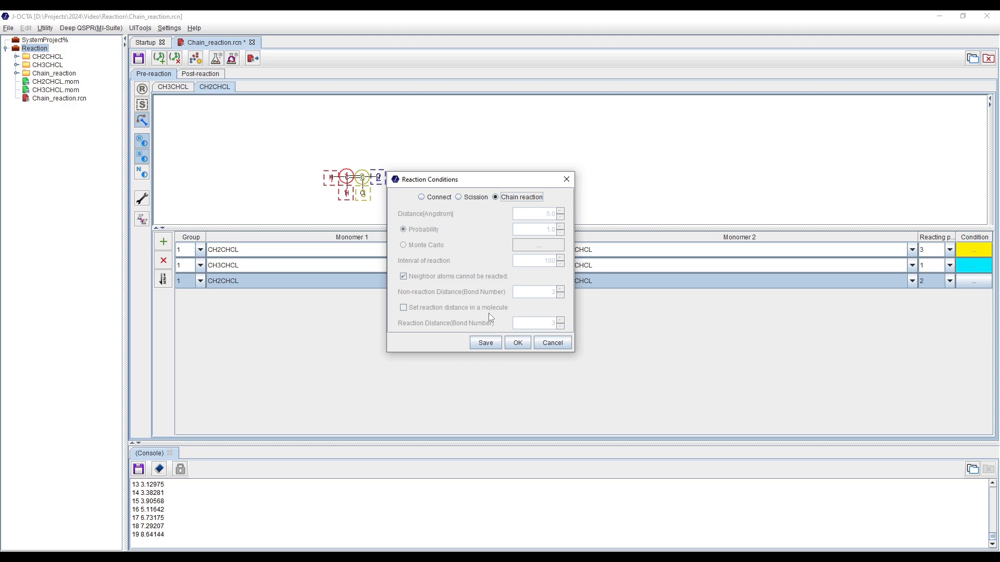
pyautogui.click(485, 343)
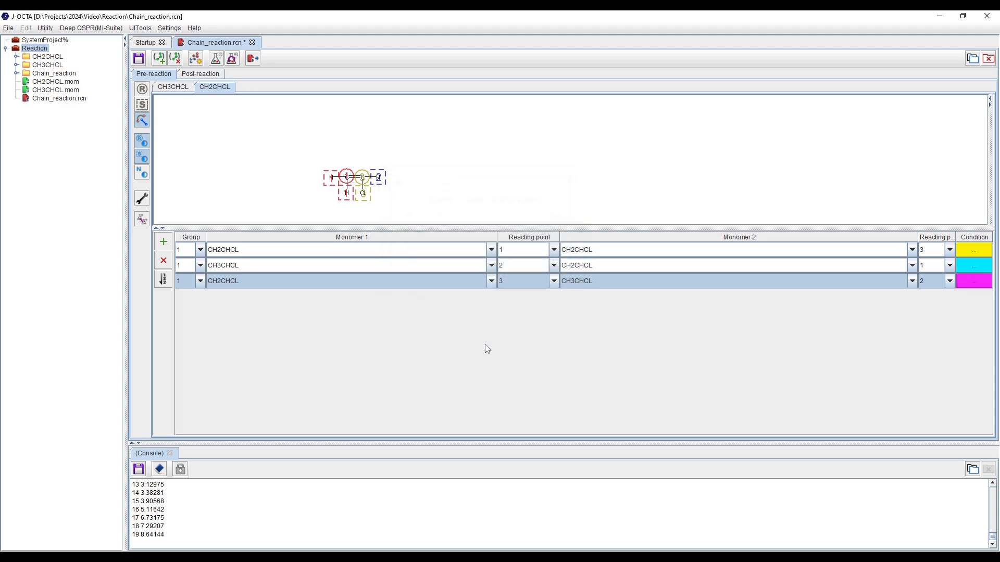
pyautogui.click(138, 58)
# Review both monomers, run reactive generation on the three reactions, and view the post-reaction structure
pyautogui.click(182, 90)
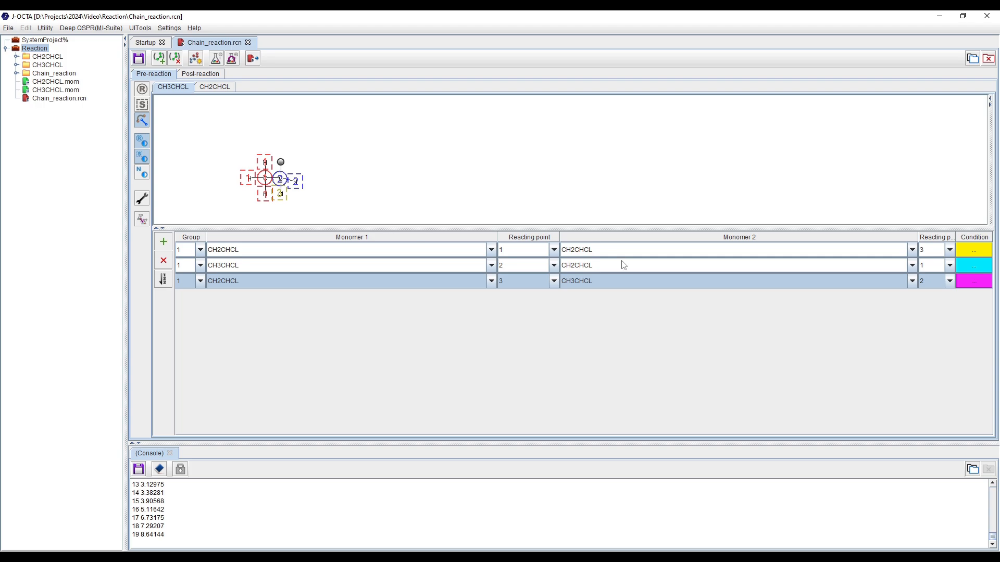
pyautogui.click(225, 86)
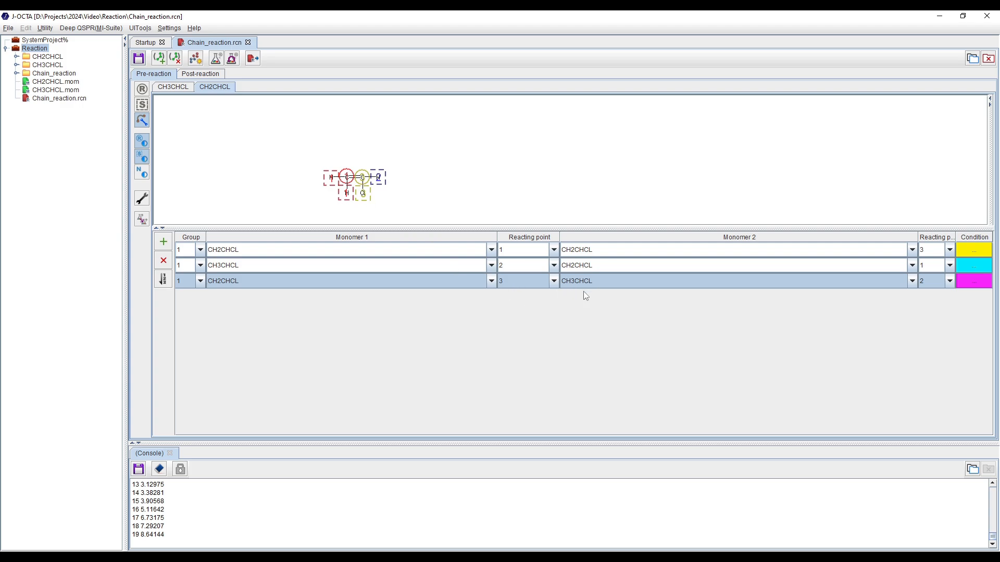
pyautogui.click(169, 88)
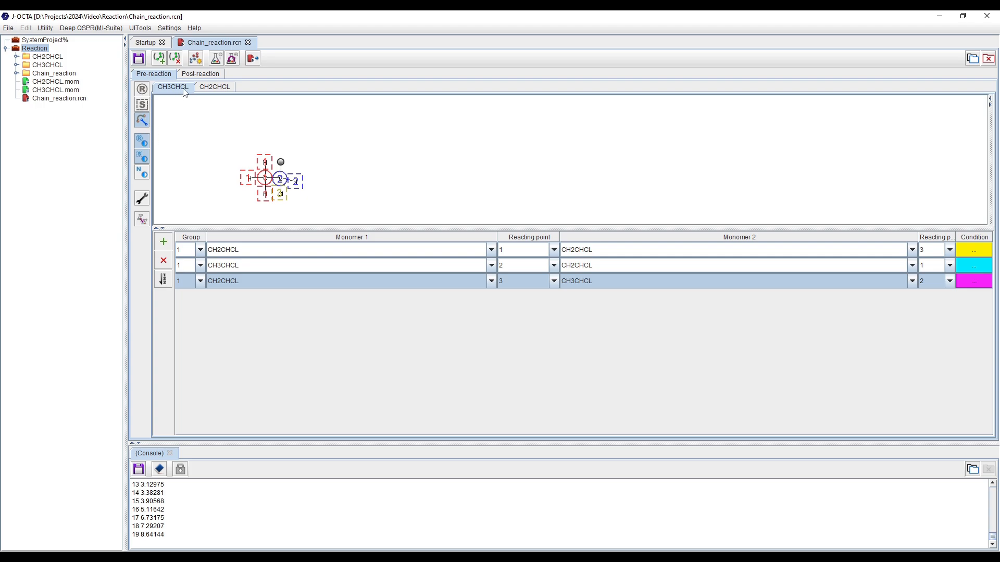
pyautogui.click(216, 59)
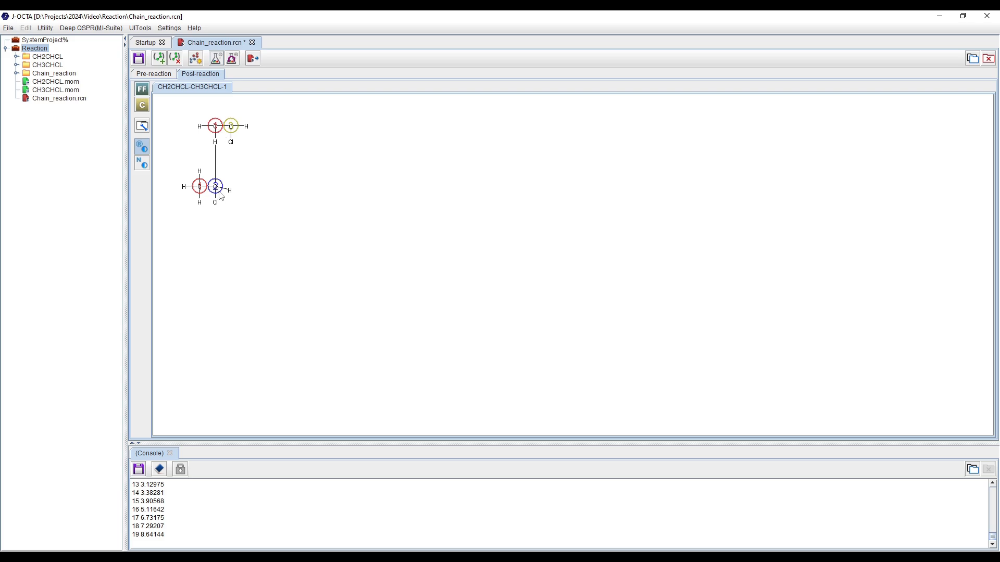
pyautogui.click(155, 74)
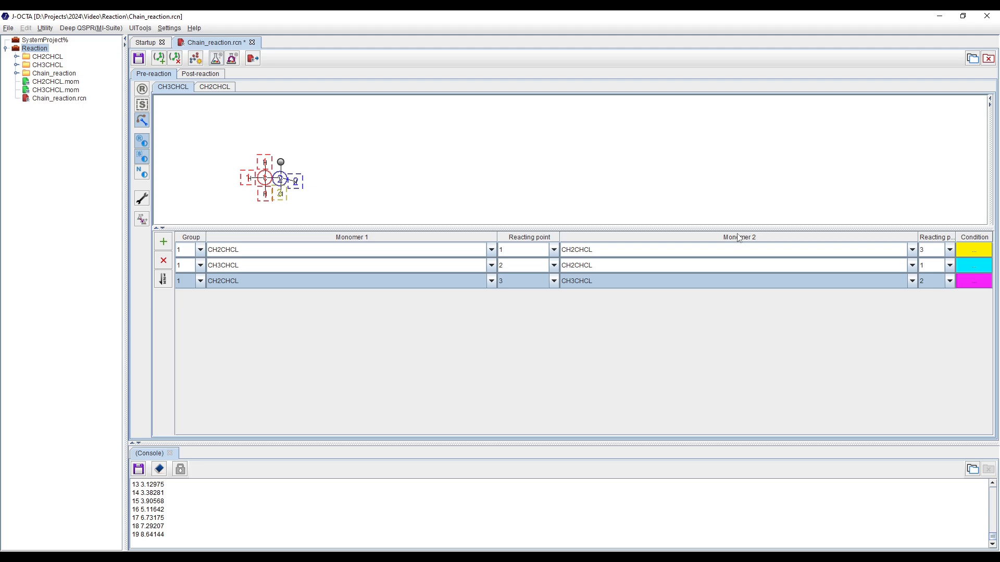
pyautogui.click(204, 74)
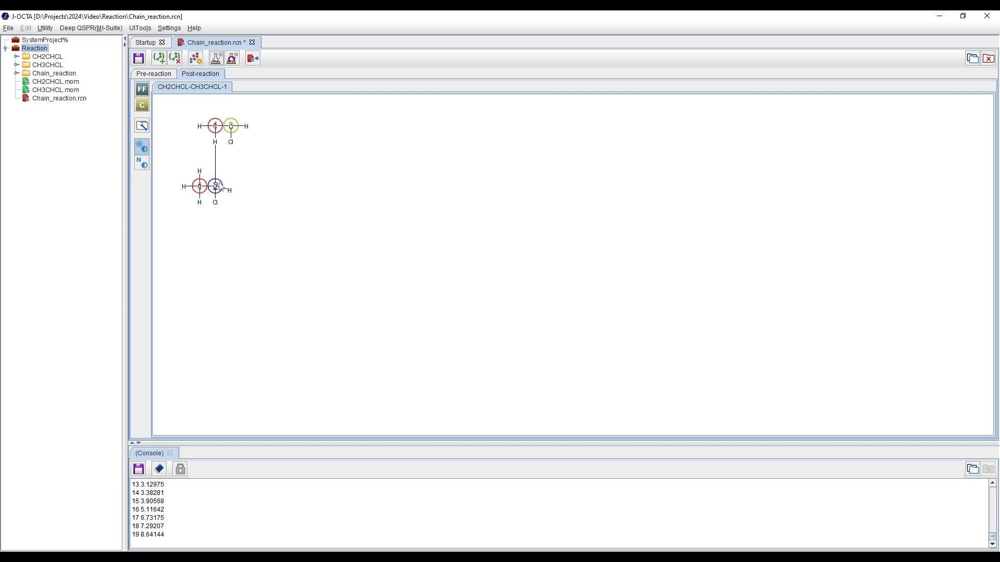
# Assign the DREIDING force field to the post-reaction structure and save the reaction file
pyautogui.click(142, 89)
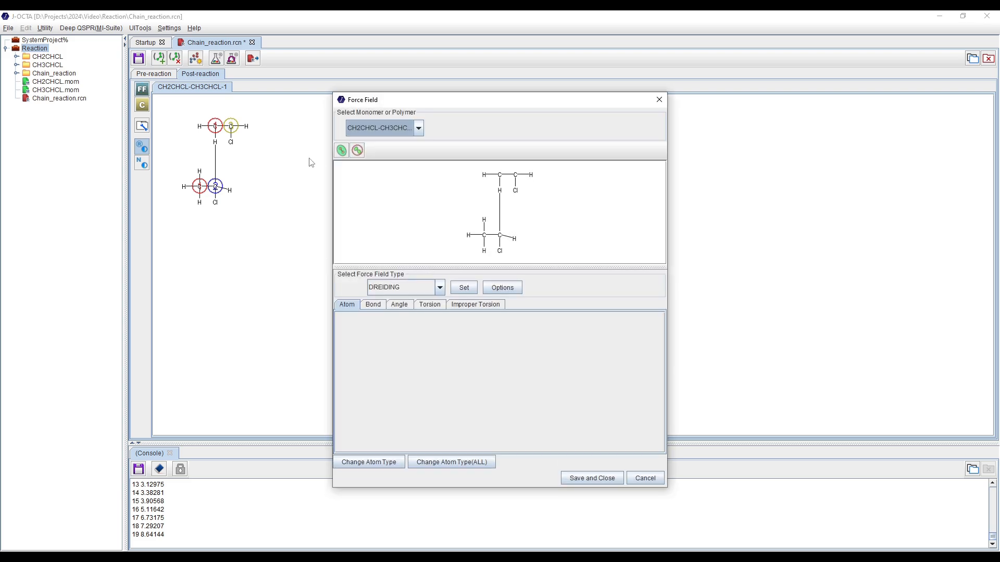
pyautogui.moveTo(461, 109); pyautogui.dragTo(444, 86)
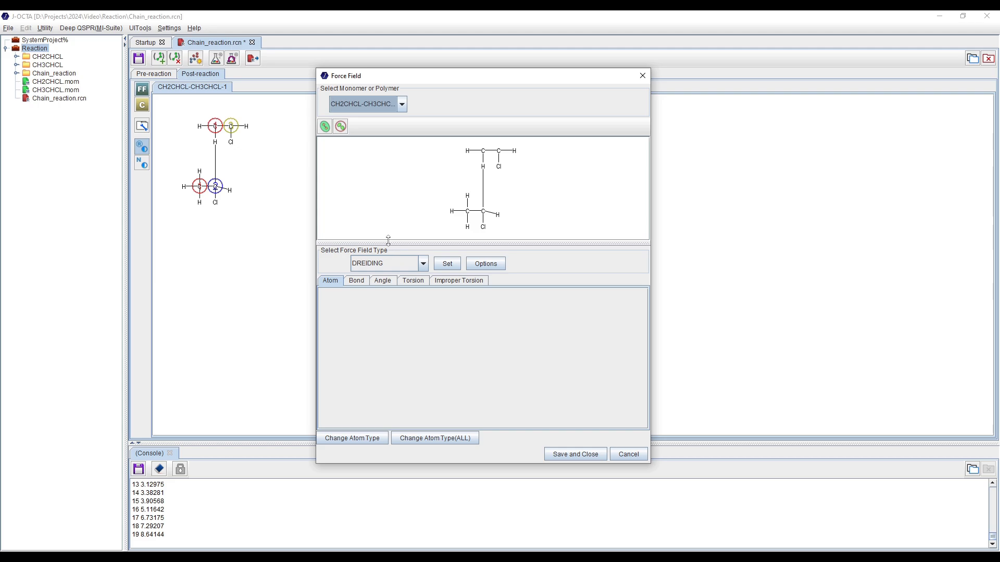
pyautogui.click(446, 264)
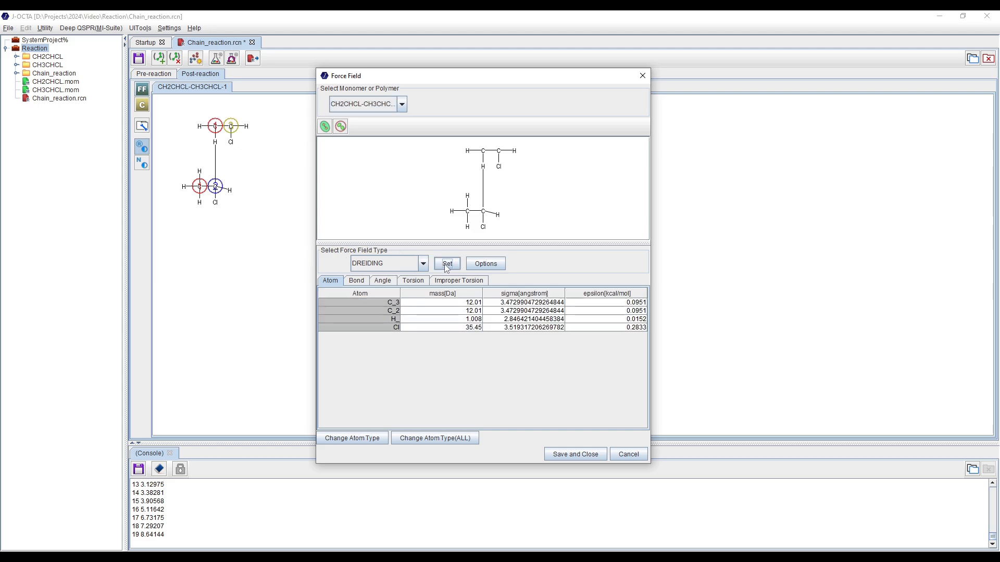
pyautogui.click(572, 454)
pyautogui.click(138, 58)
# Review and accept the electrical charges of the post-reaction structure
pyautogui.click(142, 105)
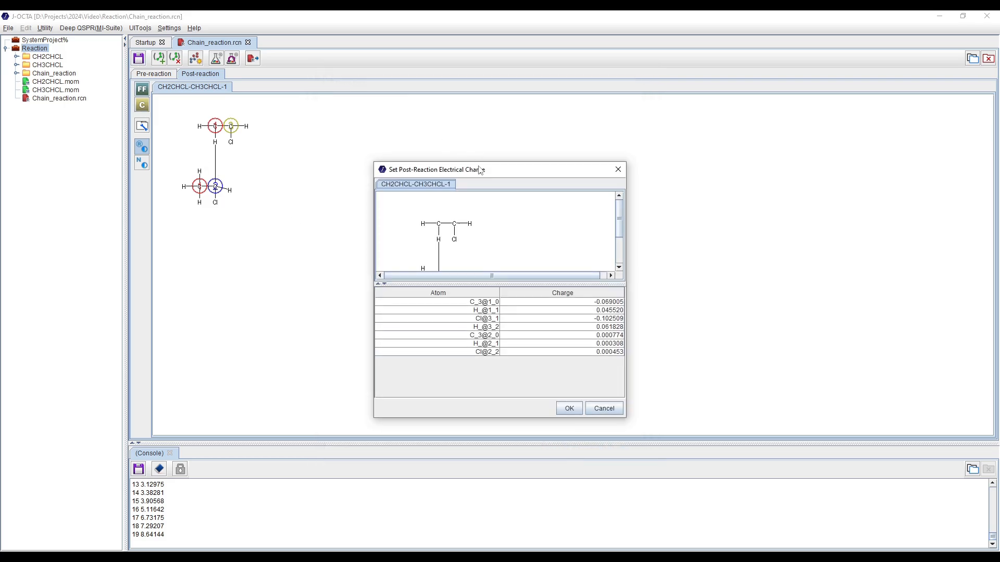
pyautogui.moveTo(481, 170); pyautogui.dragTo(438, 107)
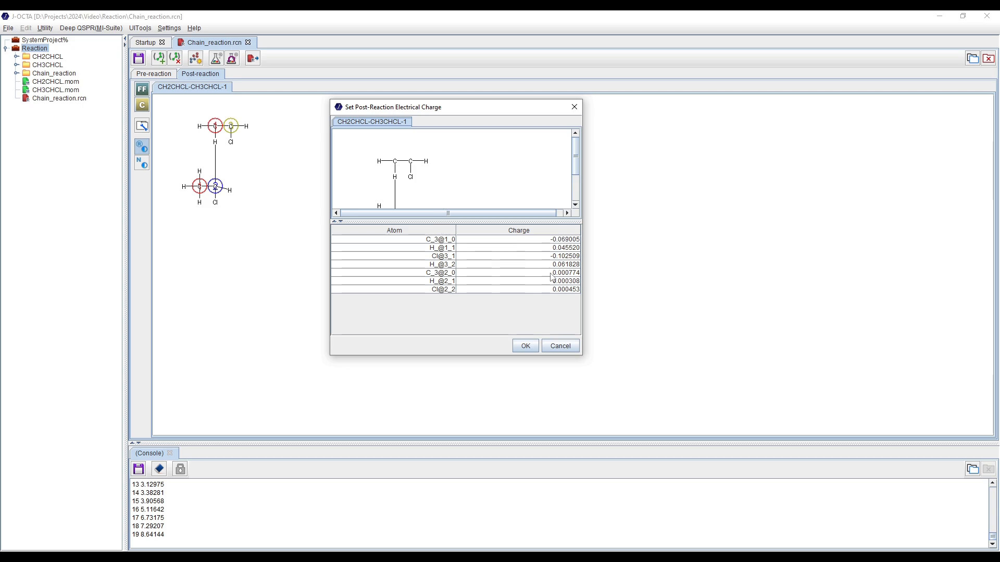
pyautogui.click(526, 346)
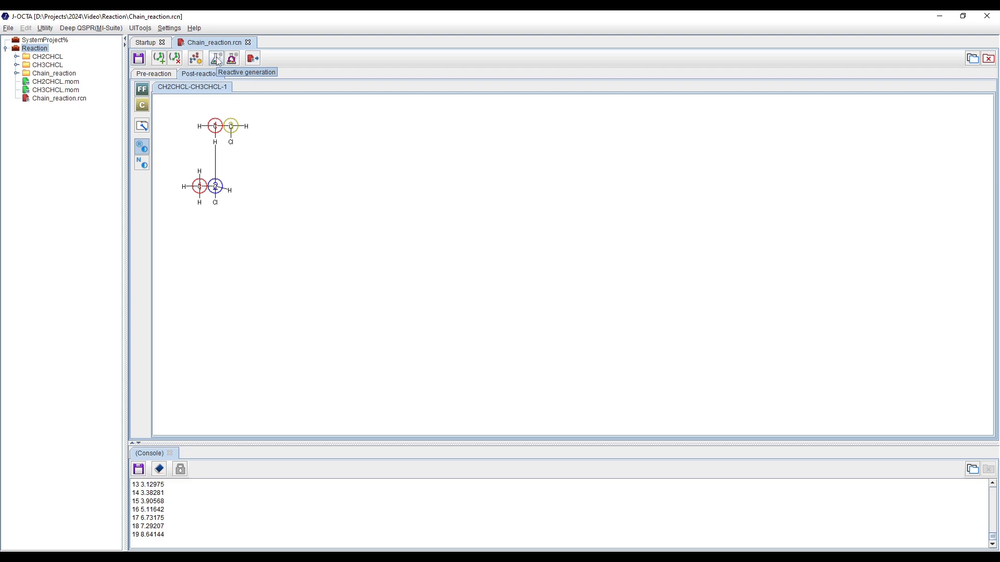
# Run reactive generation again from the pre-reaction definitions and return to the pre-reaction view
pyautogui.click(169, 76)
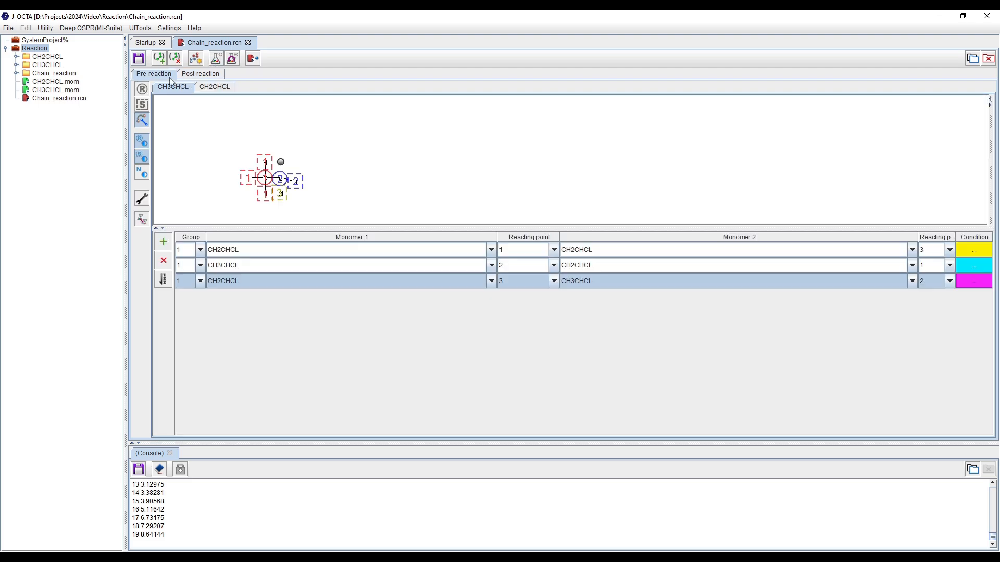
pyautogui.click(221, 61)
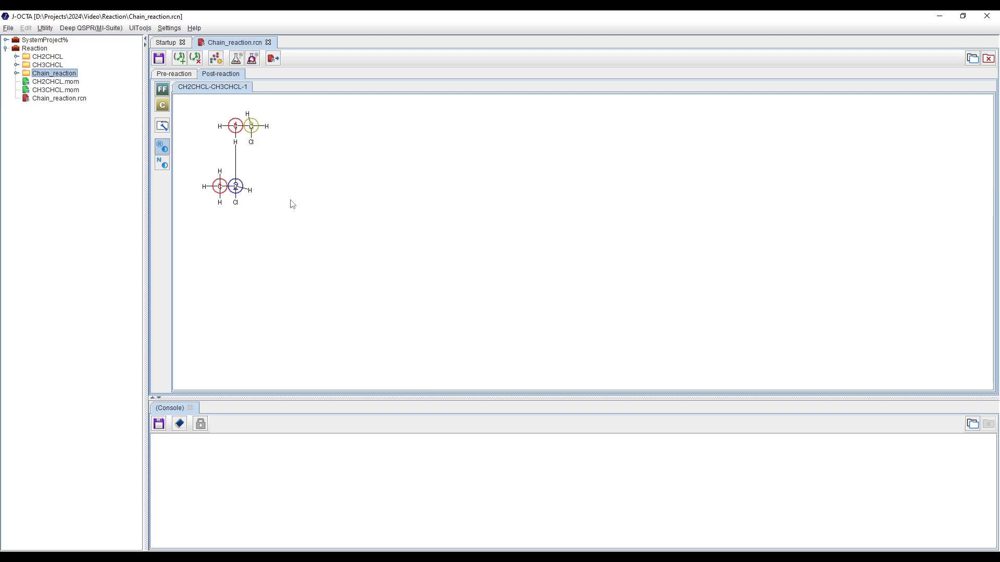
pyautogui.click(187, 75)
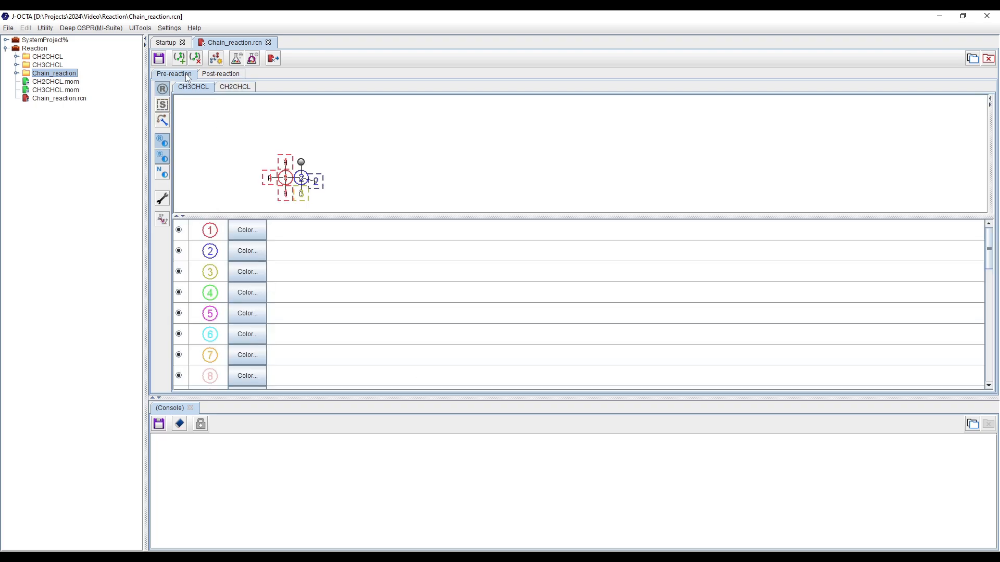
# Open the COGNAC input creation for the post-reaction structure and review its simulation conditions
pyautogui.click(218, 77)
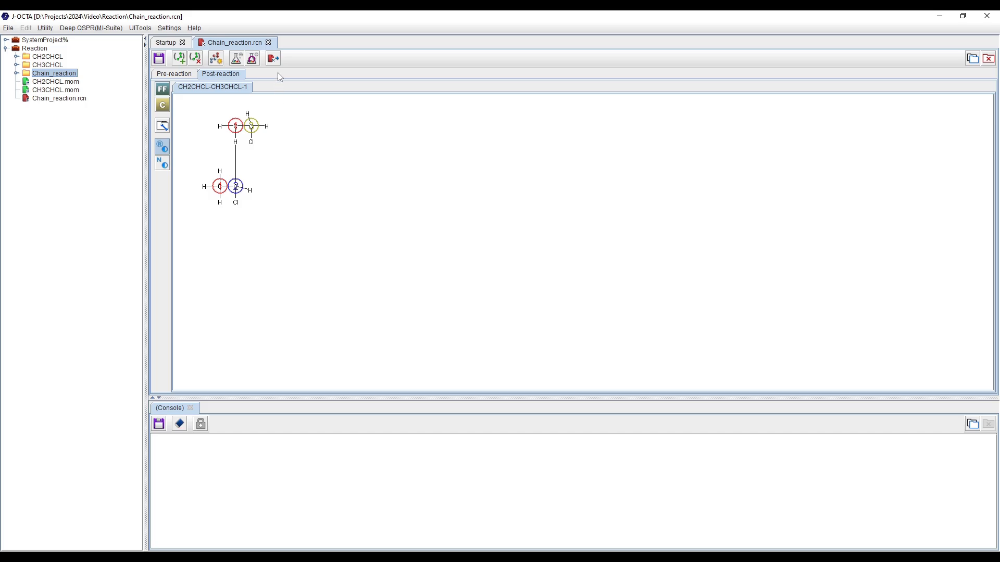
pyautogui.click(273, 58)
pyautogui.moveTo(432, 152); pyautogui.dragTo(369, 120)
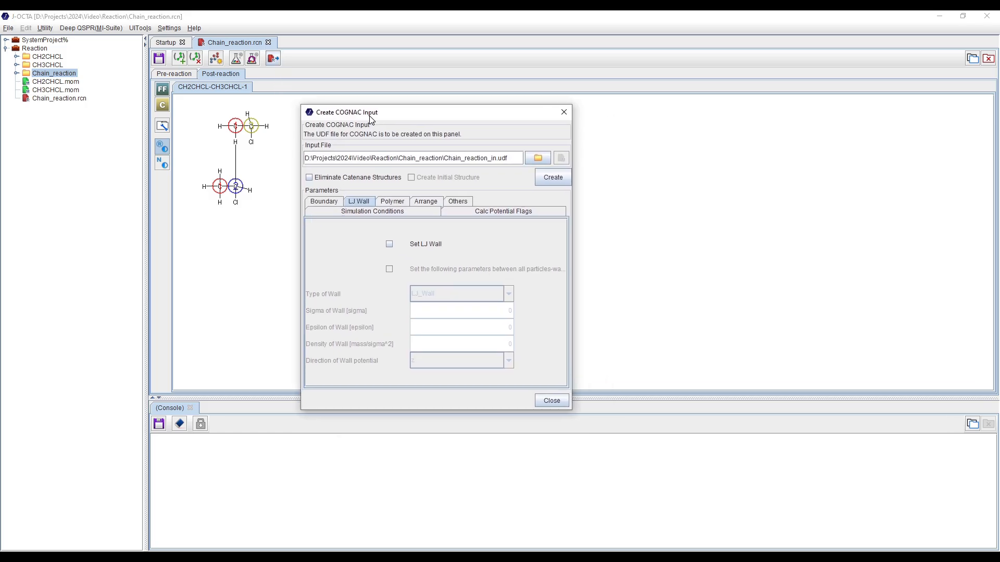
pyautogui.click(338, 213)
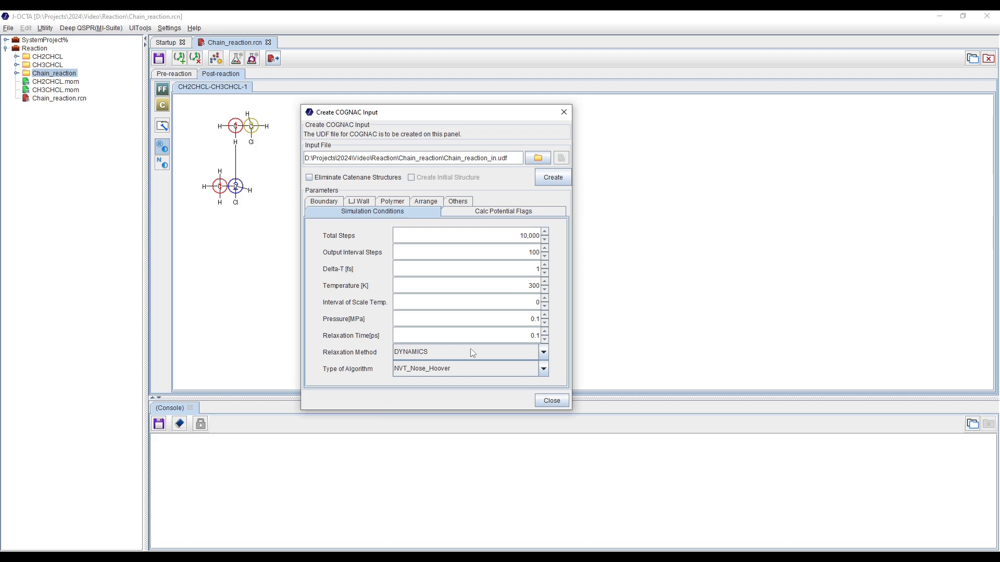
pyautogui.click(508, 243)
pyautogui.doubleClick(498, 232)
pyautogui.moveTo(527, 251); pyautogui.dragTo(542, 250)
pyautogui.click(515, 269)
pyautogui.moveTo(525, 287); pyautogui.dragTo(541, 319)
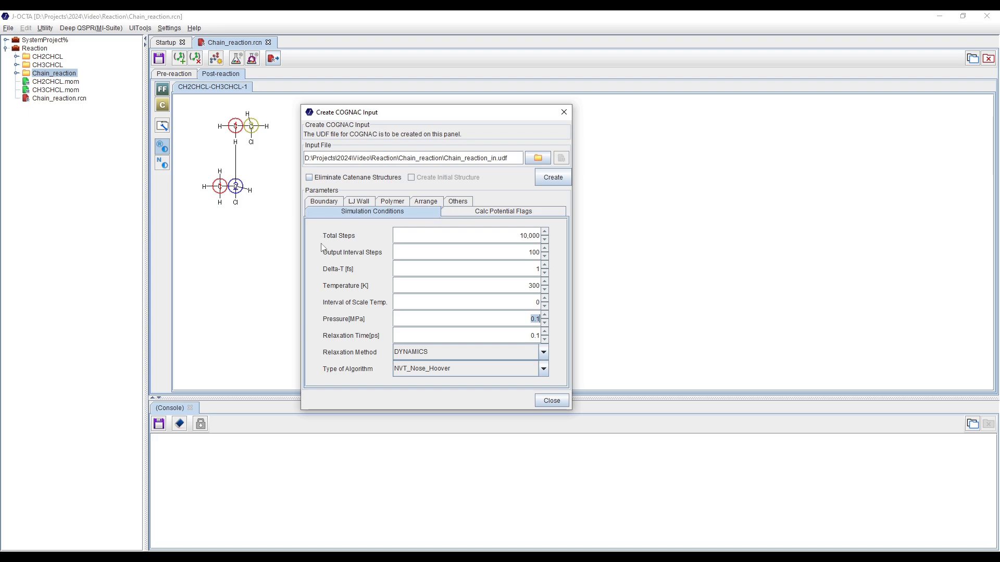
# Disable the fixed X, Y and Z cell sizes and set the boundary density to 0.5 g/cm^3
pyautogui.click(330, 204)
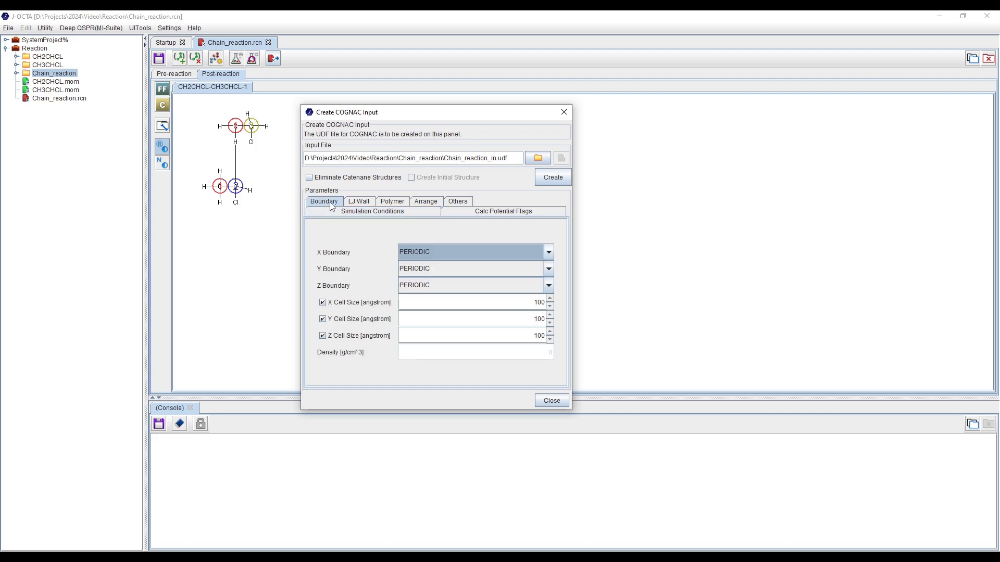
pyautogui.click(332, 304)
pyautogui.click(331, 319)
pyautogui.click(330, 336)
pyautogui.click(536, 352)
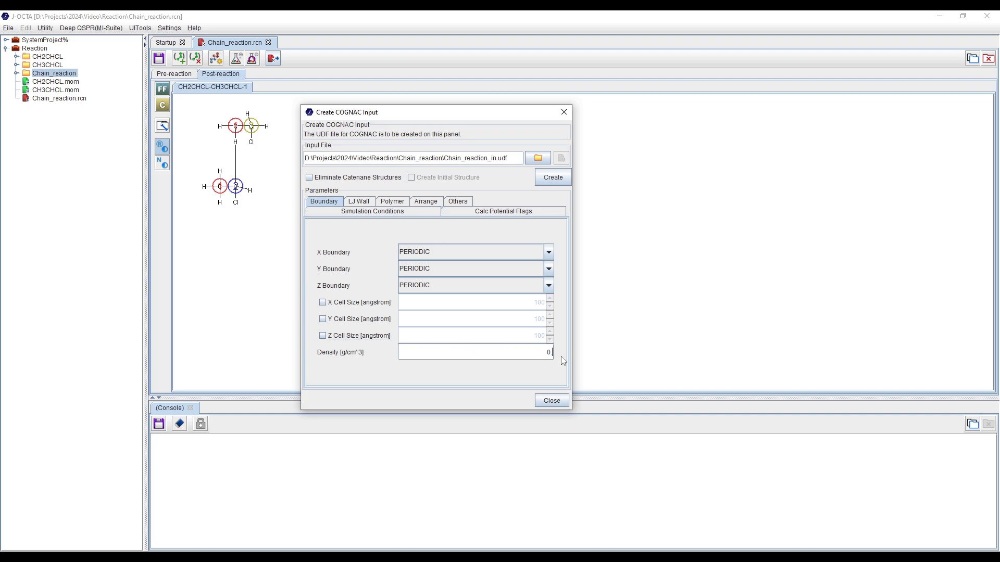
pyautogui.write('5')
# Remove the existing CH2CHCL and CH3CHCL entries from the polymer composition
pyautogui.click(364, 203)
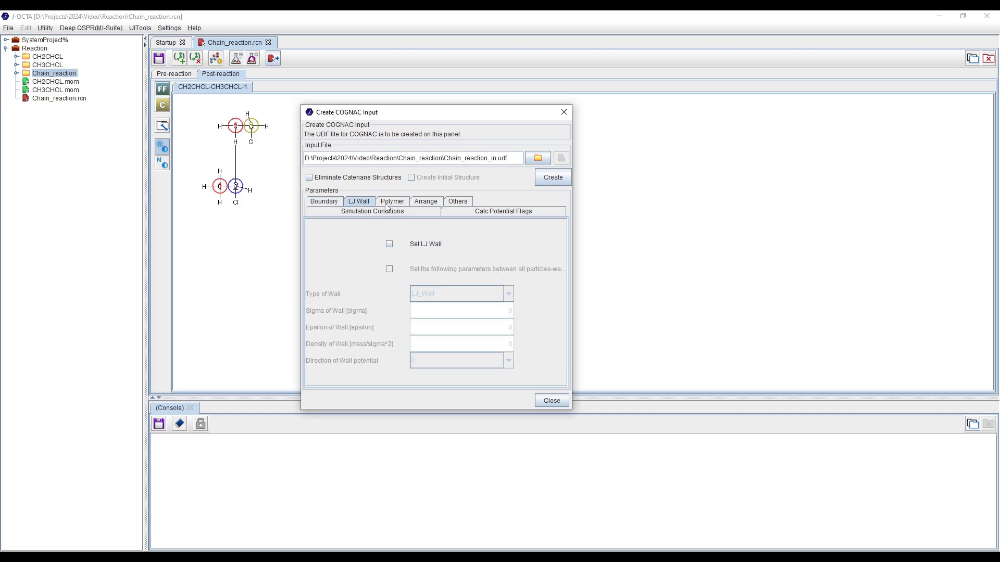
pyautogui.click(386, 207)
pyautogui.click(351, 235)
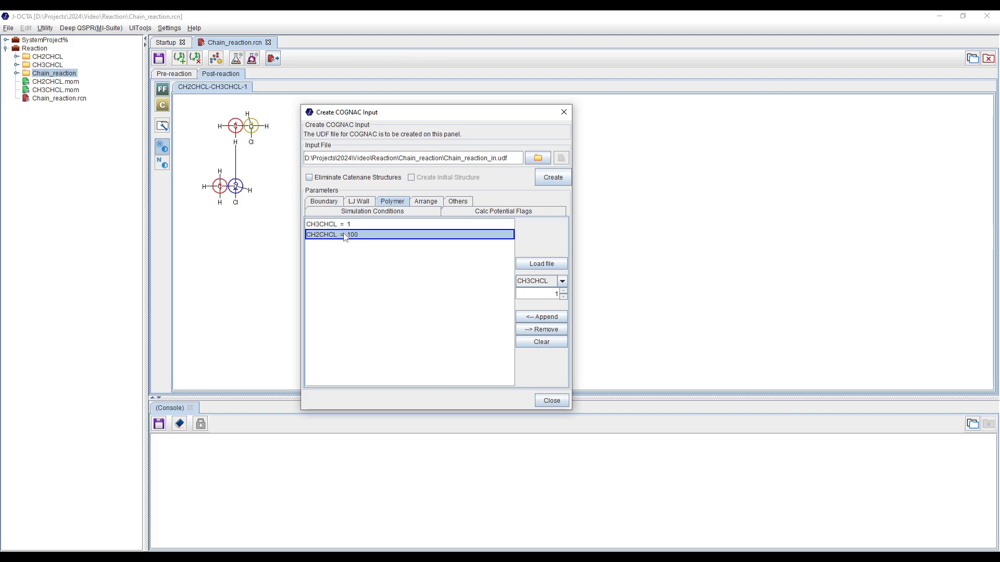
pyautogui.click(346, 225)
pyautogui.click(346, 235)
pyautogui.click(548, 330)
pyautogui.click(345, 224)
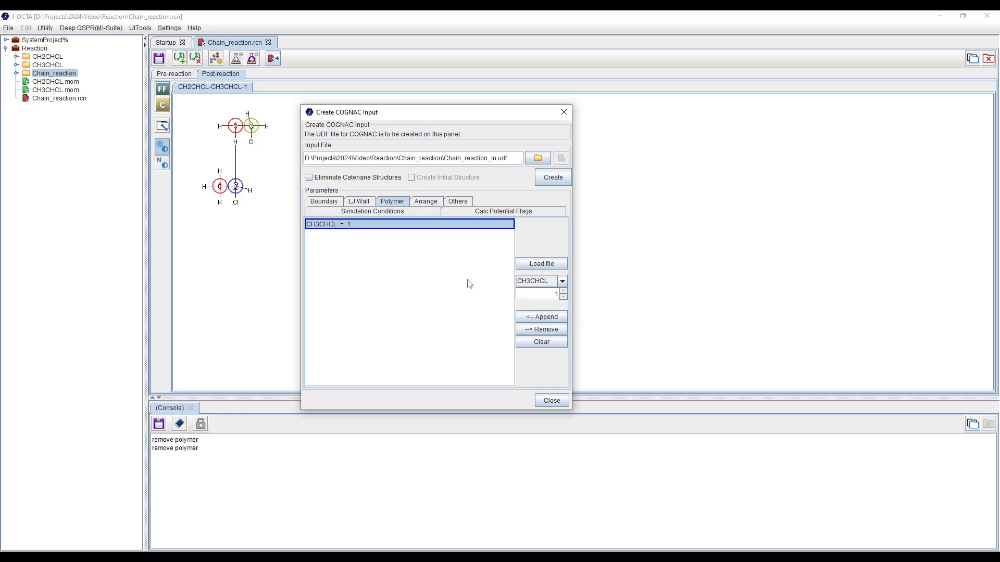
pyautogui.click(557, 330)
# Add CH3CHCL to the polymer composition with a count of 1
pyautogui.click(534, 283)
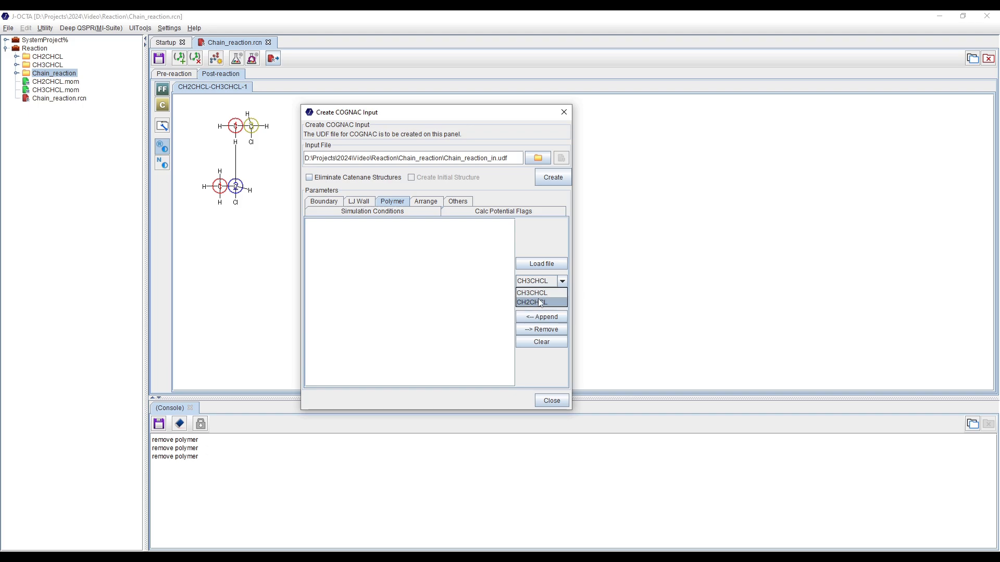
pyautogui.click(540, 302)
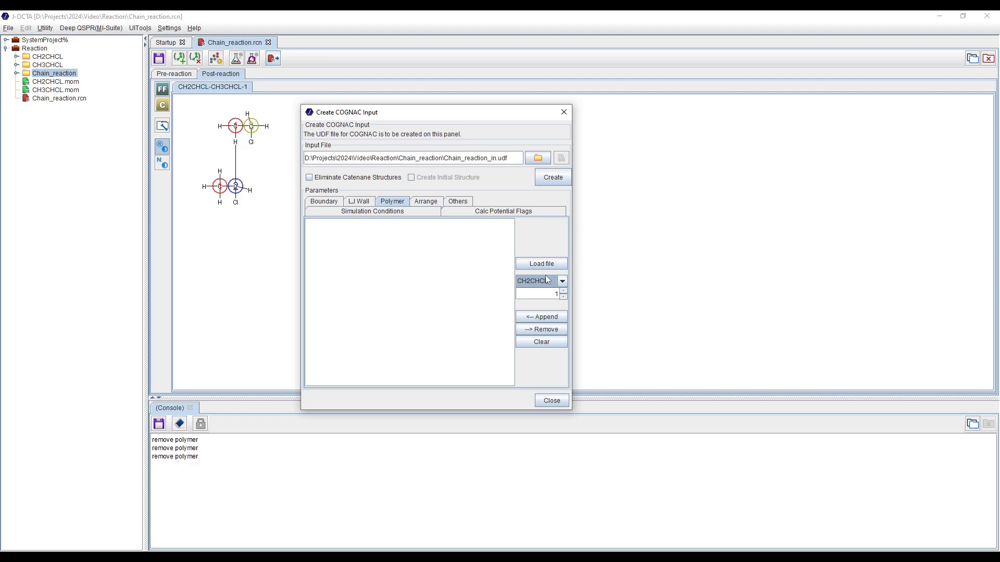
pyautogui.click(545, 282)
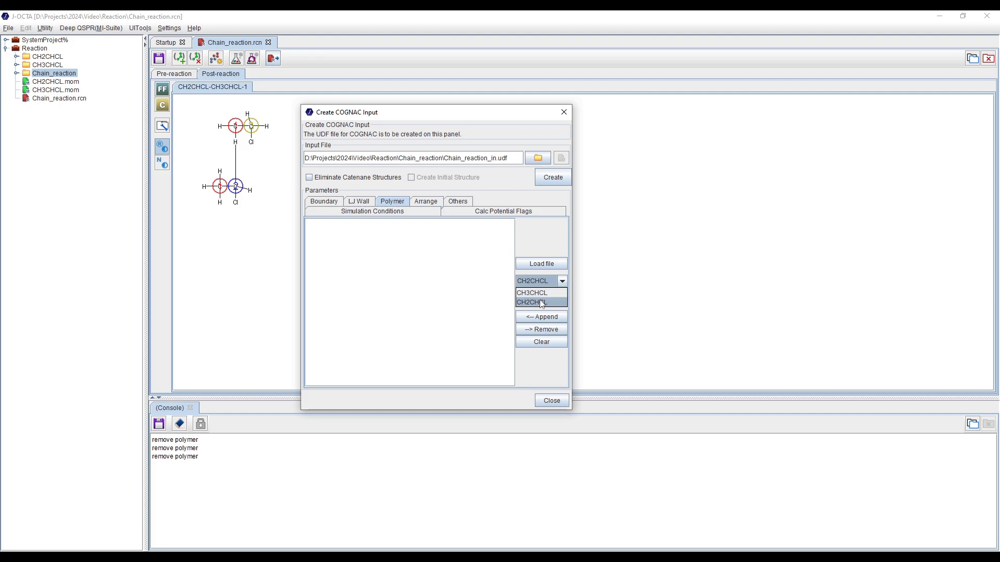
pyautogui.click(541, 295)
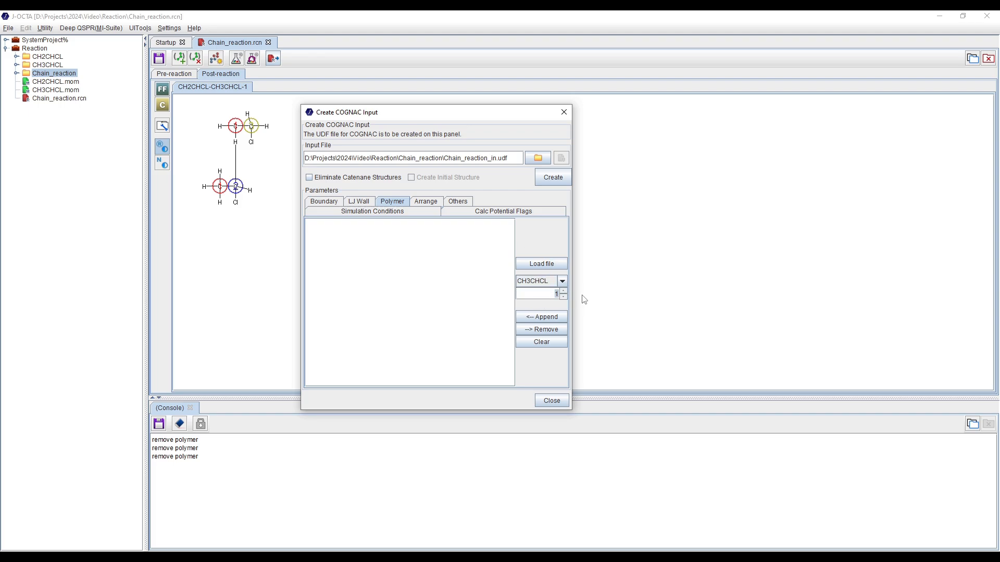
pyautogui.press('BackSpace')
pyautogui.press('BackSpace')
pyautogui.click(553, 318)
# Add CH2CHCL to the polymer composition with a count of 100
pyautogui.click(552, 283)
pyautogui.click(549, 302)
pyautogui.doubleClick(550, 294)
pyautogui.write('100')
pyautogui.click(557, 318)
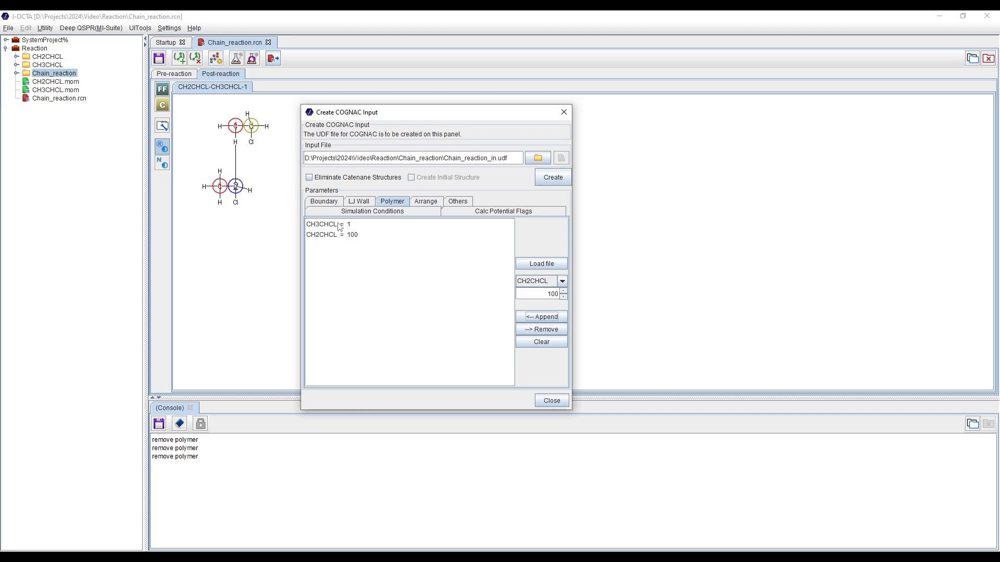
# Check the arrangement, other and potential flag settings, the polymer composition, and the input file name
pyautogui.click(426, 204)
pyautogui.click(460, 203)
pyautogui.click(479, 214)
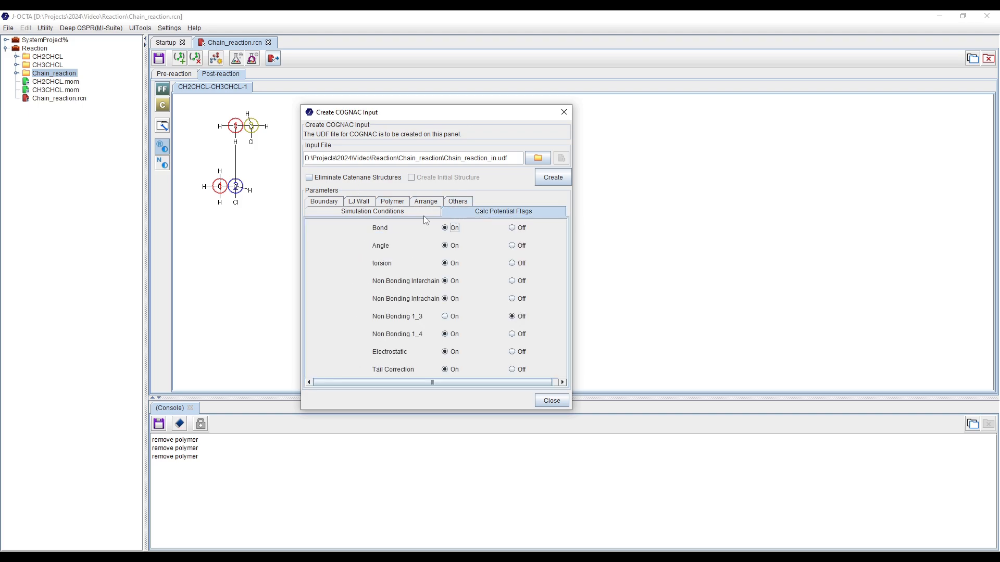
pyautogui.click(395, 203)
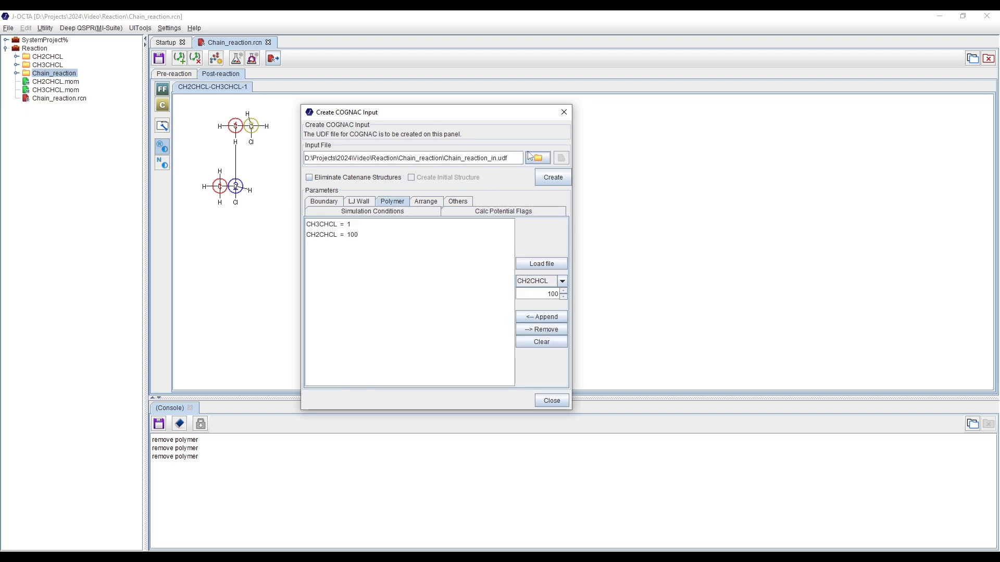
pyautogui.moveTo(515, 157); pyautogui.dragTo(445, 161)
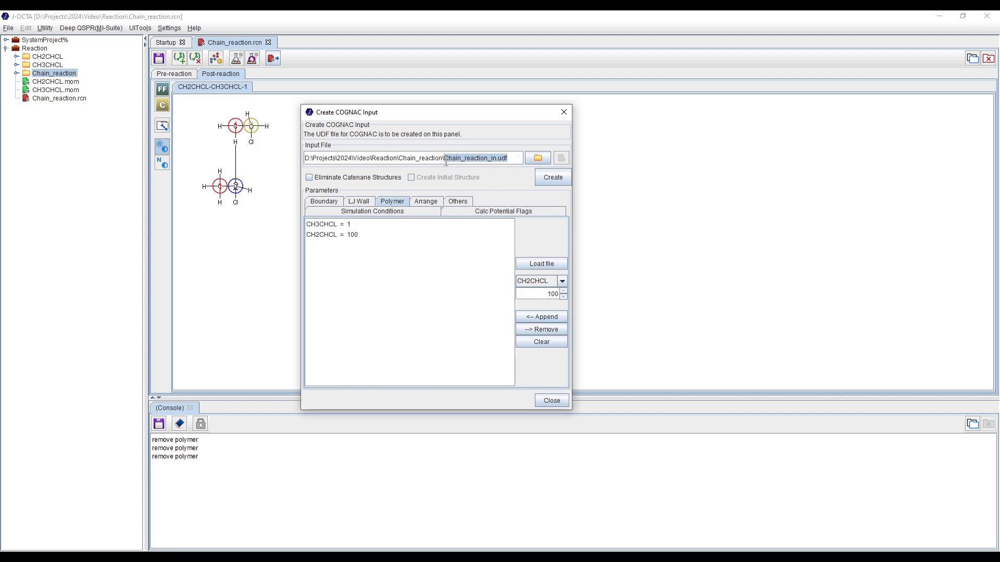
pyautogui.click(463, 160)
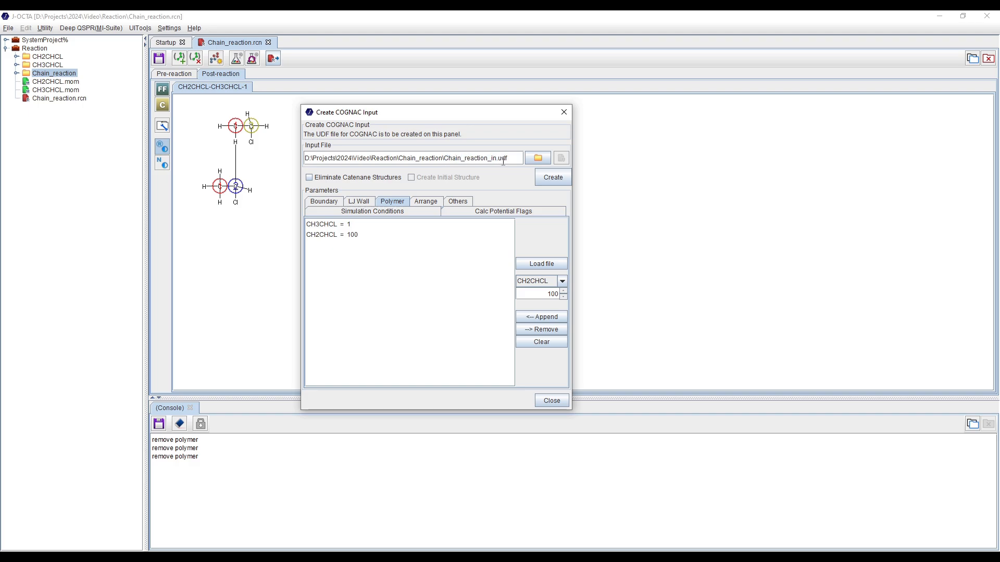
# Create the COGNAC input file Chain_reaction_in.udf and open it
pyautogui.click(552, 177)
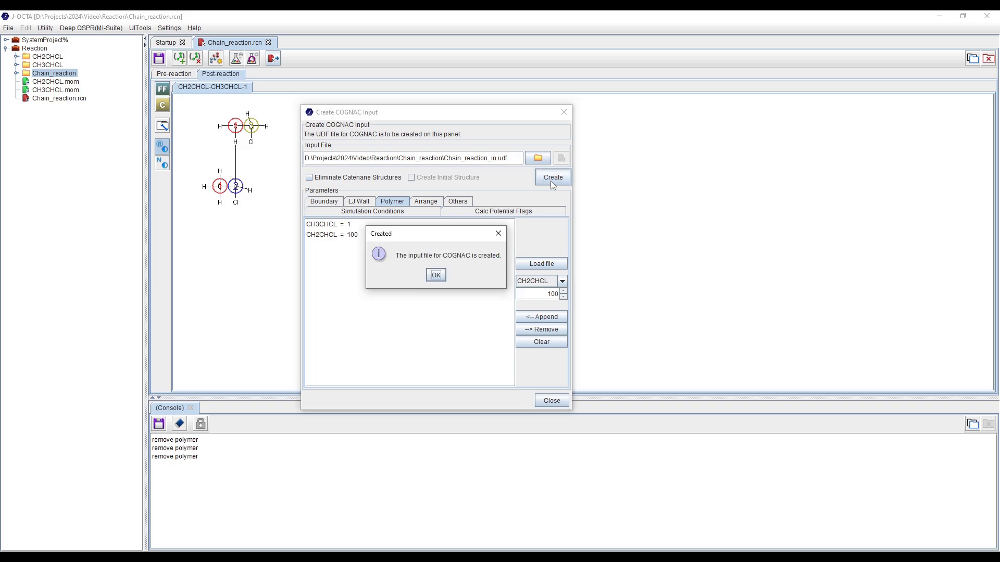
pyautogui.click(436, 274)
pyautogui.click(561, 157)
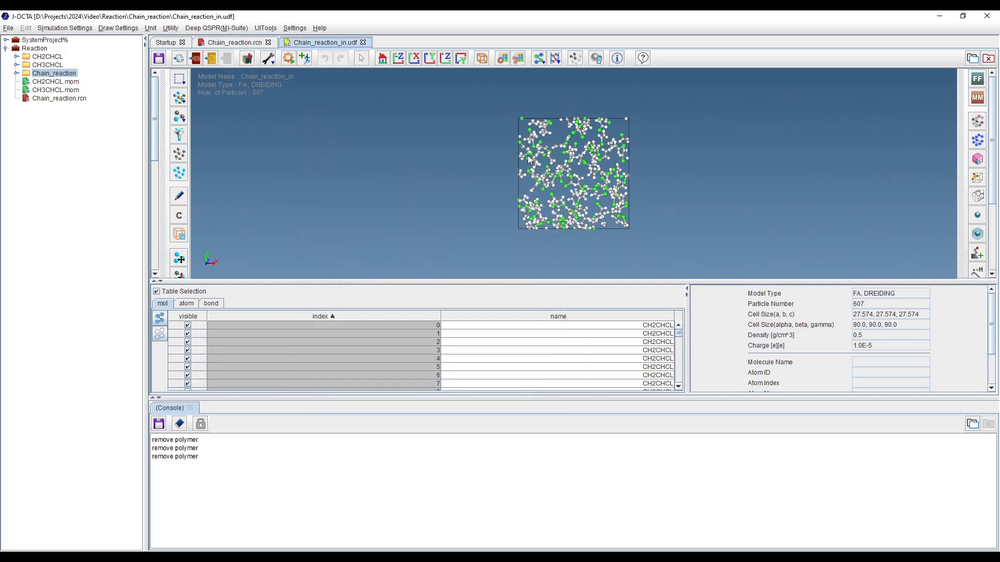
# Examine the generated molecular cell from several angles, along with its cell size, density, charge and model type
pyautogui.moveTo(754, 205); pyautogui.dragTo(573, 207)
pyautogui.scroll(5, 621, 215)
pyautogui.moveTo(596, 281); pyautogui.dragTo(597, 293)
pyautogui.moveTo(598, 399); pyautogui.dragTo(599, 437)
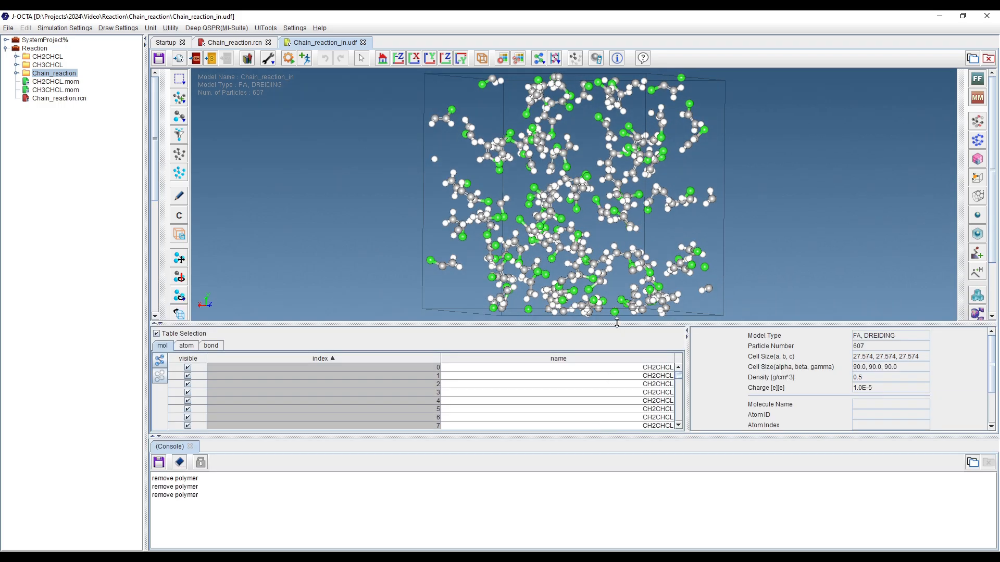
pyautogui.moveTo(616, 324); pyautogui.dragTo(616, 305)
pyautogui.moveTo(677, 357)
pyautogui.mouseDown()
pyautogui.moveTo(679, 423)
pyautogui.moveTo(680, 357)
pyautogui.mouseUp()
pyautogui.moveTo(785, 193)
pyautogui.mouseDown()
pyautogui.moveTo(686, 196)
pyautogui.moveTo(779, 200)
pyautogui.mouseUp()
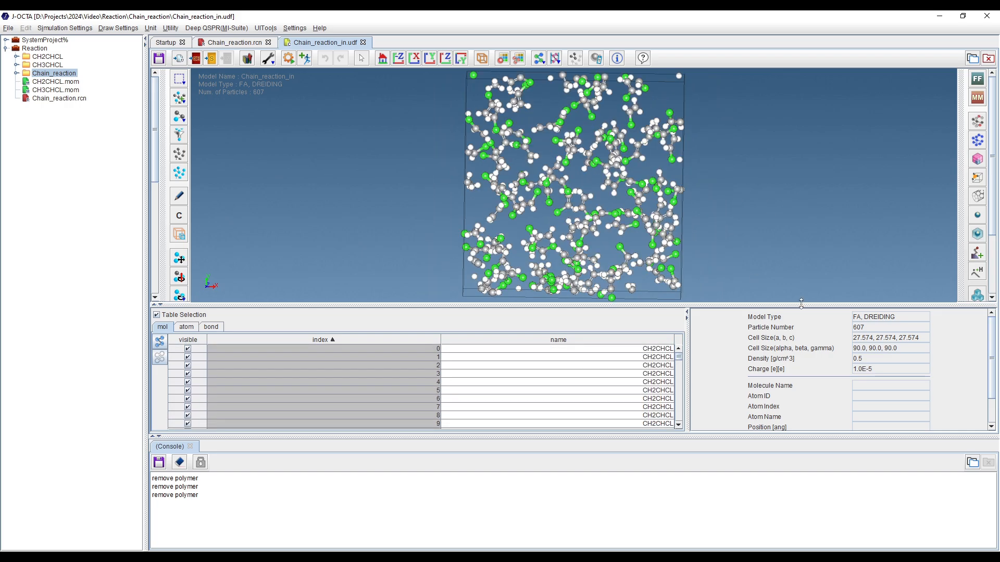
pyautogui.moveTo(922, 338); pyautogui.dragTo(854, 340)
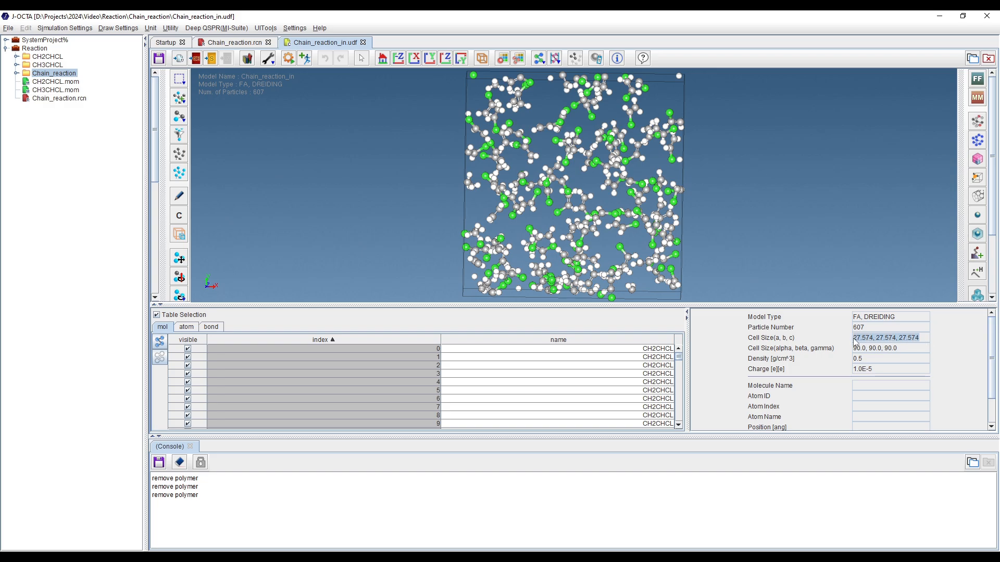
pyautogui.click(920, 342)
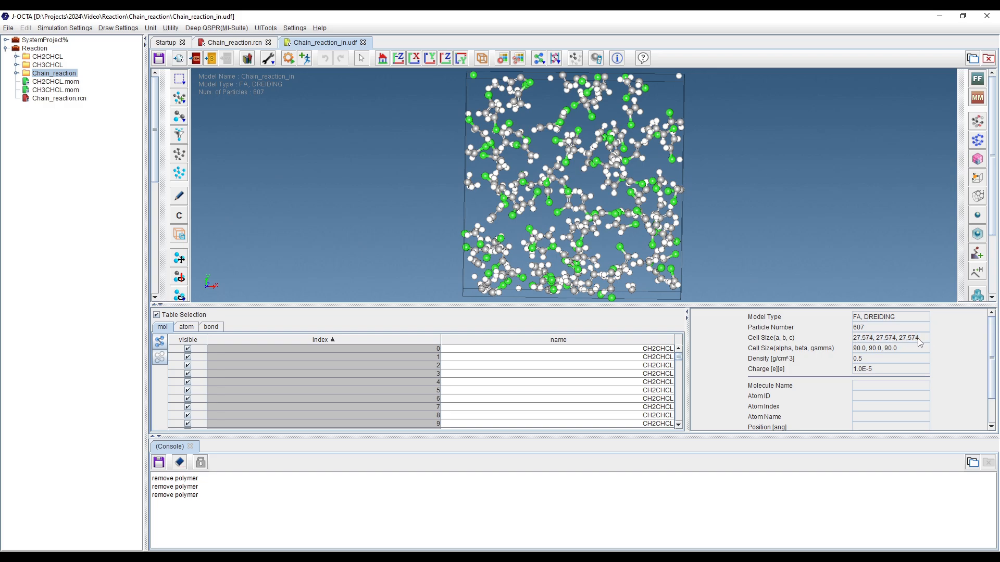
pyautogui.tripleClick(886, 354)
pyautogui.tripleClick(876, 369)
pyautogui.moveTo(896, 319); pyautogui.dragTo(836, 318)
pyautogui.moveTo(703, 213); pyautogui.dragTo(646, 191)
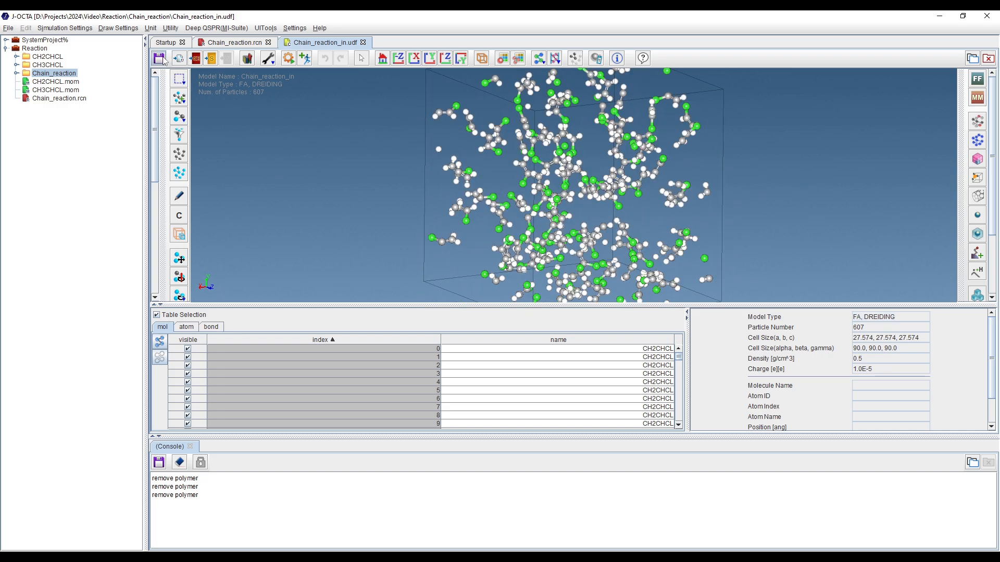
# Review the time, temperature and solver algorithm in the model's simulation condition settings and accept them
pyautogui.click(270, 65)
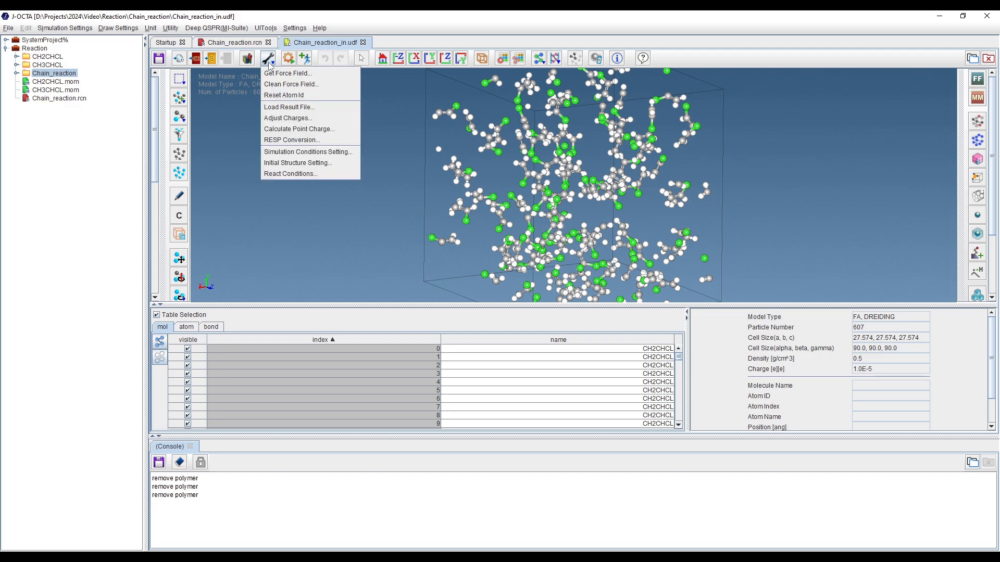
pyautogui.click(284, 152)
pyautogui.moveTo(231, 22); pyautogui.dragTo(376, 35)
pyautogui.moveTo(324, 141); pyautogui.dragTo(372, 164)
pyautogui.moveTo(320, 182); pyautogui.dragTo(395, 186)
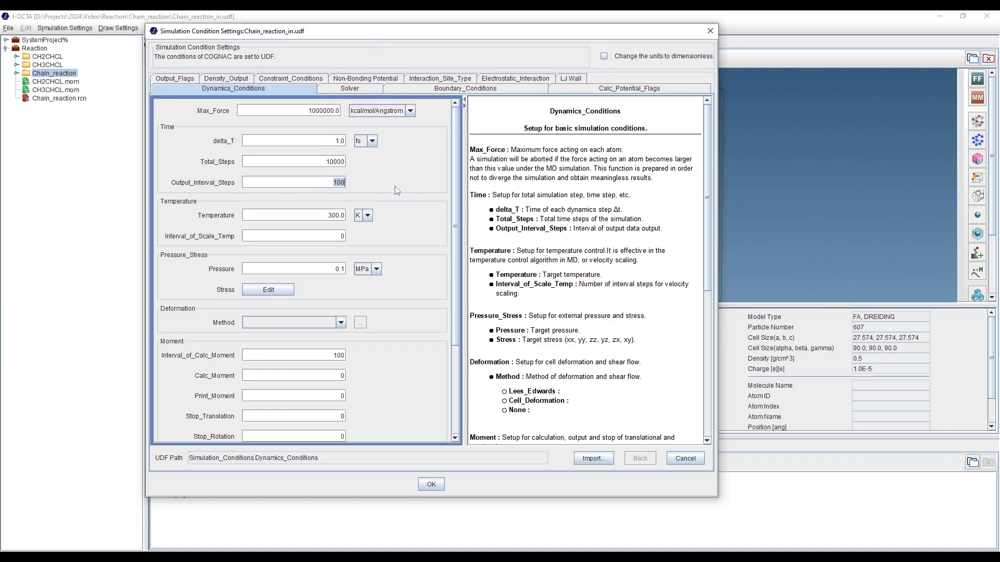
pyautogui.click(316, 215)
pyautogui.click(351, 90)
pyautogui.click(318, 111)
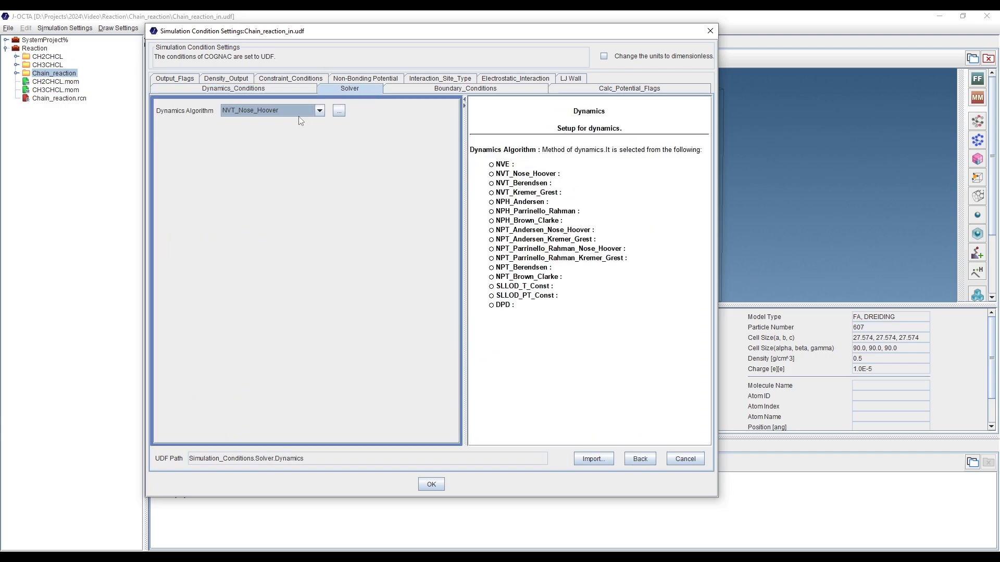
pyautogui.click(255, 89)
pyautogui.click(346, 91)
pyautogui.click(432, 485)
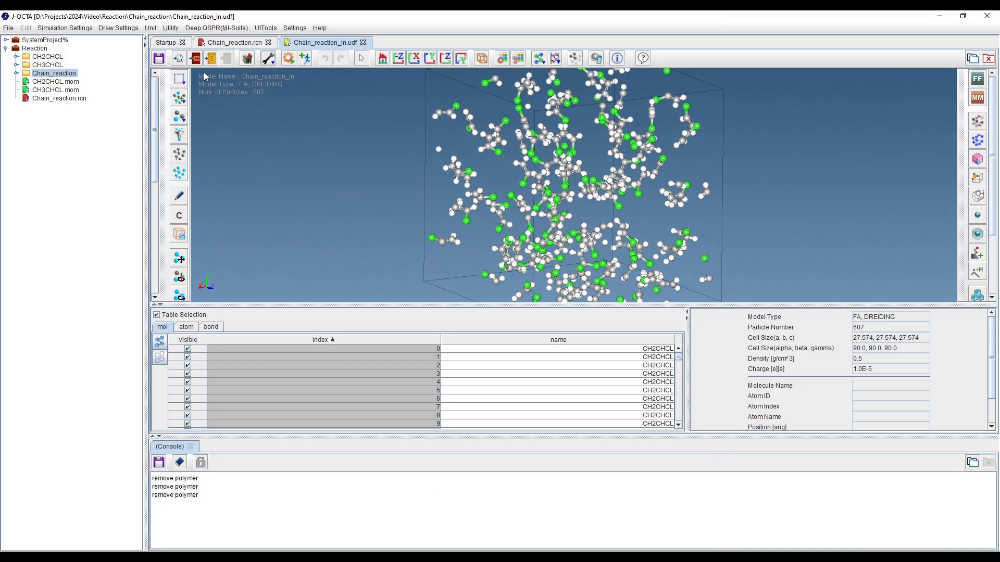
# Set the simulation engine type to vsop for Chain_reaction_in.udf and start the run up to its VSOP parameters
pyautogui.click(288, 58)
pyautogui.moveTo(236, 26); pyautogui.dragTo(412, 71)
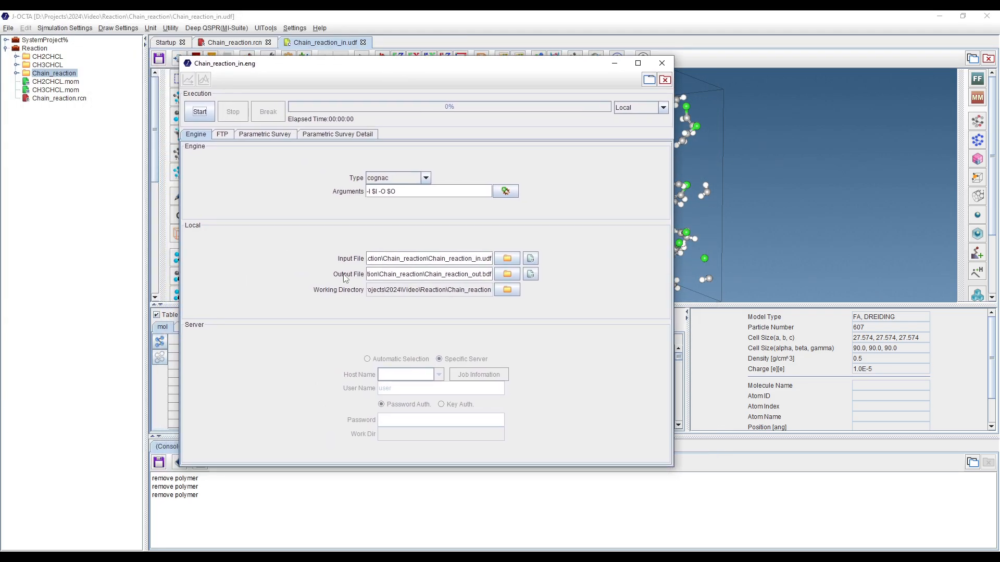
pyautogui.click(399, 179)
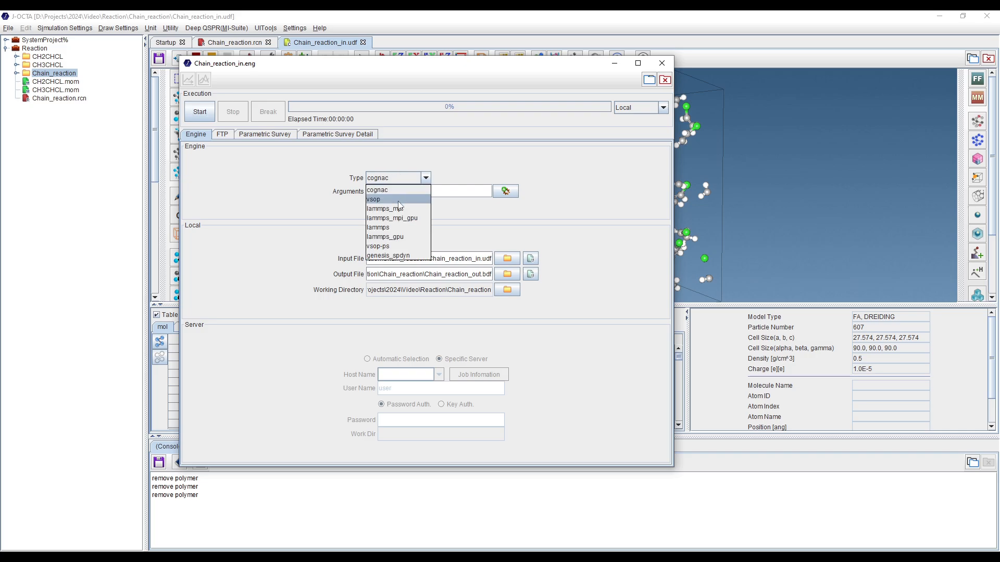
pyautogui.click(399, 199)
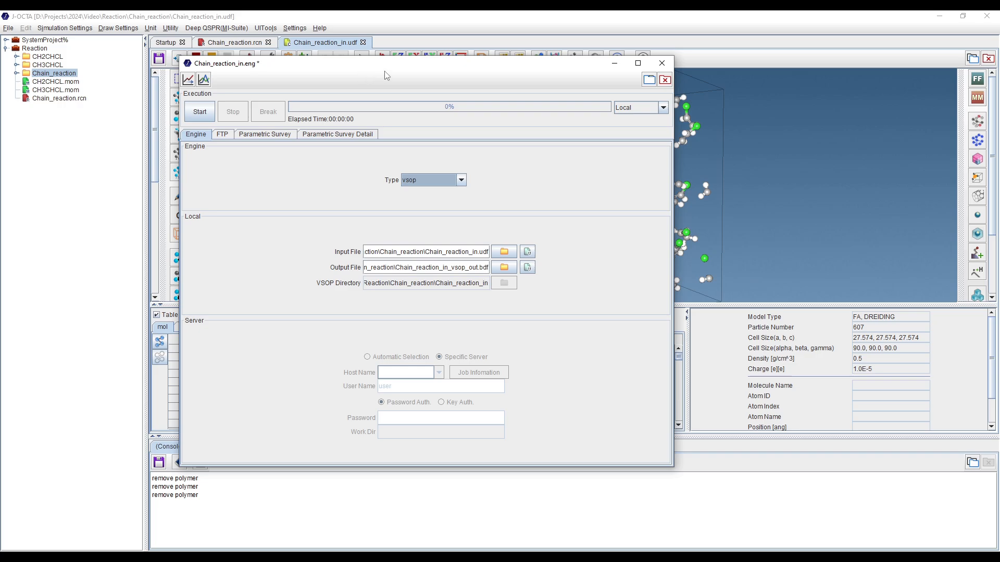
pyautogui.click(210, 111)
pyautogui.click(487, 296)
pyautogui.moveTo(508, 98); pyautogui.dragTo(488, 63)
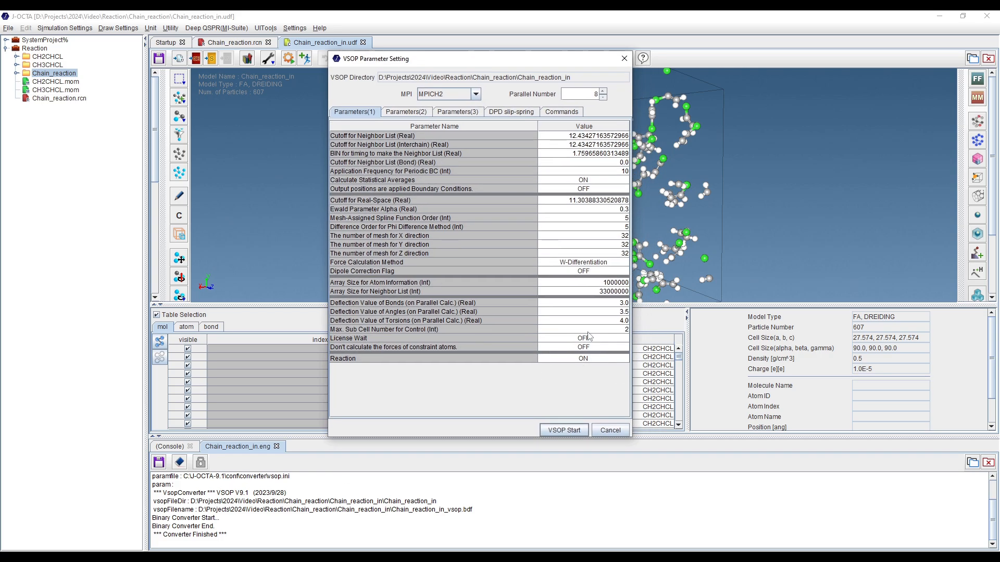
# Set the Reaction parameter to OFF and start the VSOP calculation
pyautogui.click(599, 359)
pyautogui.click(599, 359)
pyautogui.click(562, 368)
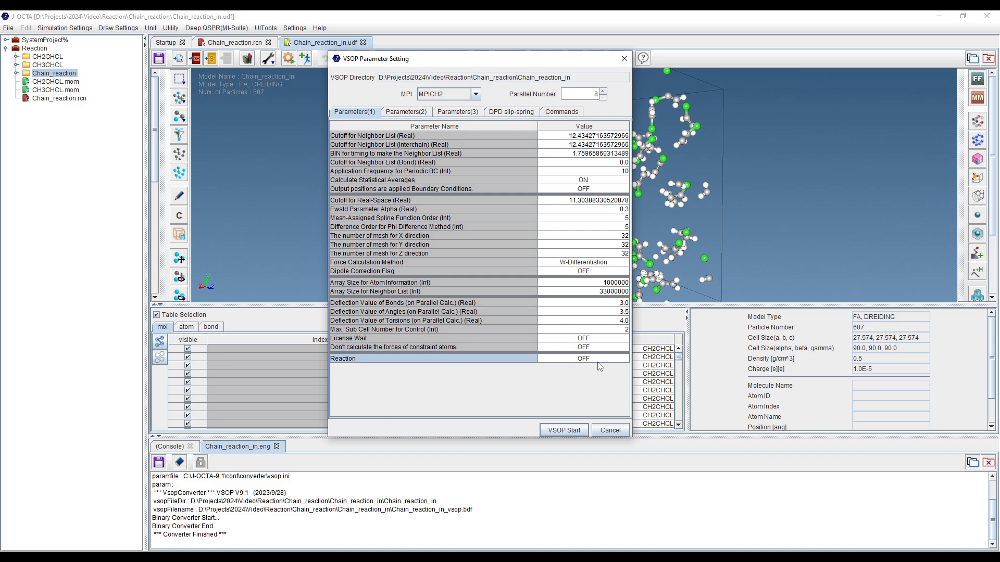
pyautogui.click(563, 430)
pyautogui.moveTo(323, 65); pyautogui.dragTo(363, 57)
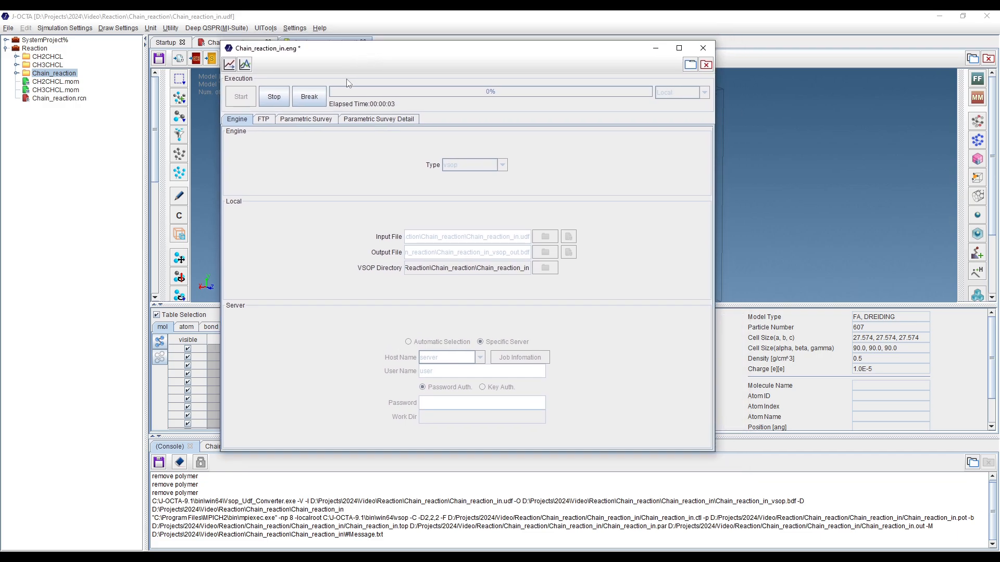
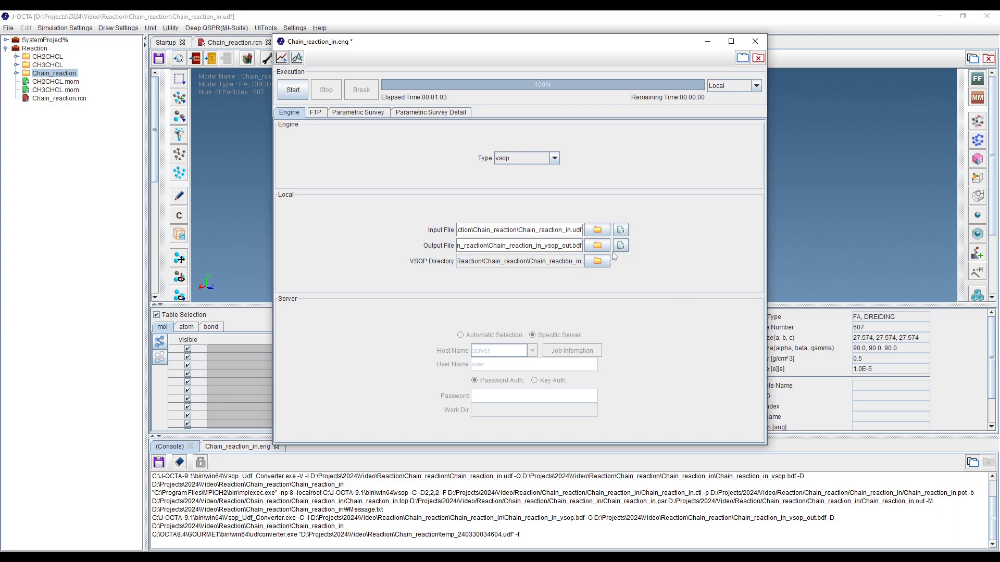
# Open the finished calculation's output file Chain_reaction_in_vsop_out.bdf and enlarge the area showing its energy and density plots
pyautogui.moveTo(487, 243); pyautogui.dragTo(583, 247)
pyautogui.click(620, 245)
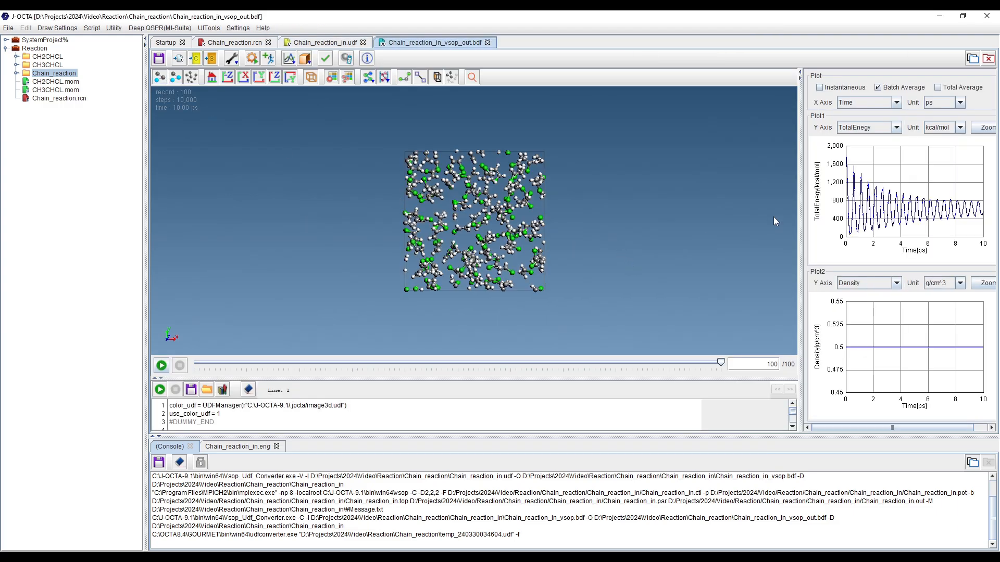
pyautogui.moveTo(800, 234); pyautogui.dragTo(725, 235)
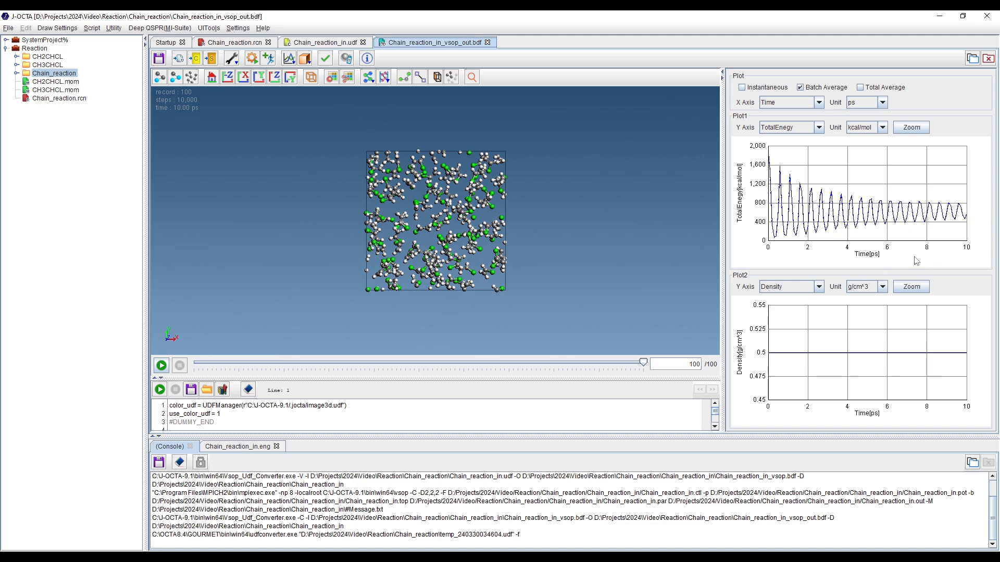
# Examine the simulated molecular cell of the VSOP output from several angles
pyautogui.moveTo(551, 247); pyautogui.dragTo(465, 261)
pyautogui.moveTo(574, 285); pyautogui.dragTo(469, 255)
pyautogui.moveTo(468, 212); pyautogui.dragTo(432, 263)
pyautogui.moveTo(634, 188); pyautogui.dragTo(538, 202)
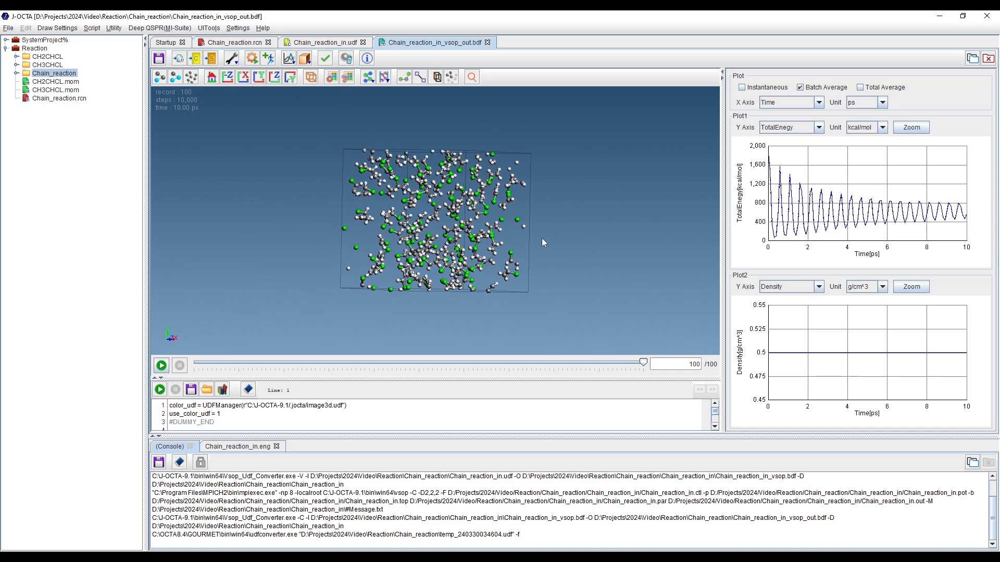
pyautogui.moveTo(569, 208); pyautogui.dragTo(542, 206)
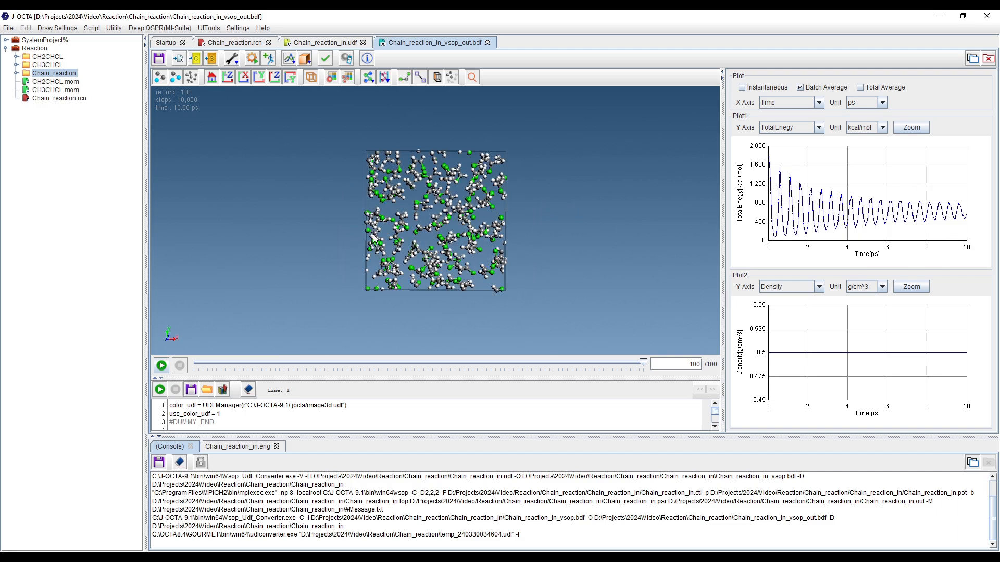
pyautogui.moveTo(514, 257); pyautogui.dragTo(478, 255)
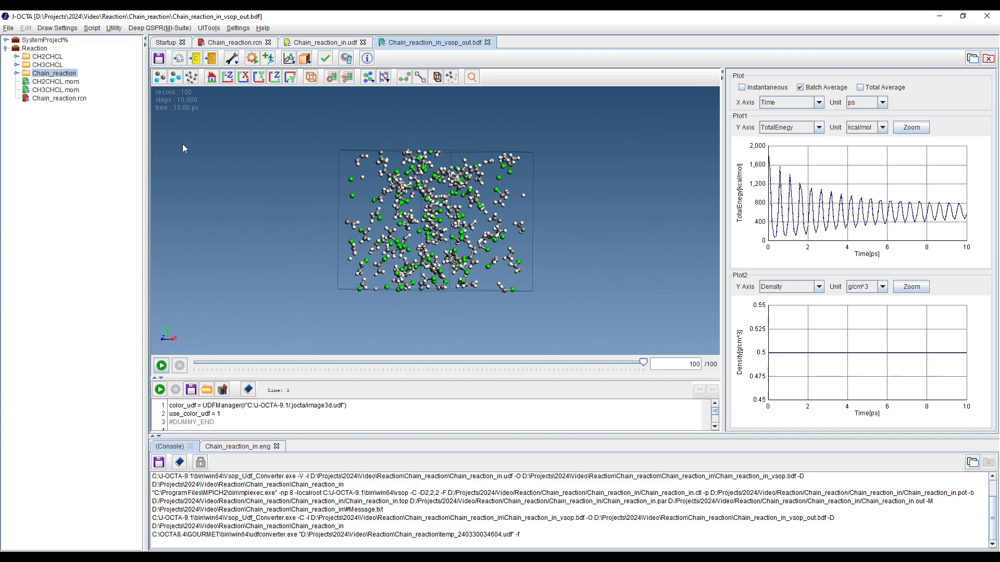
# Open record 100 of the output for editing in COGNAC Modeler, naming the output file Chain_reaction_in_vsop_REACT.bdf
pyautogui.click(195, 59)
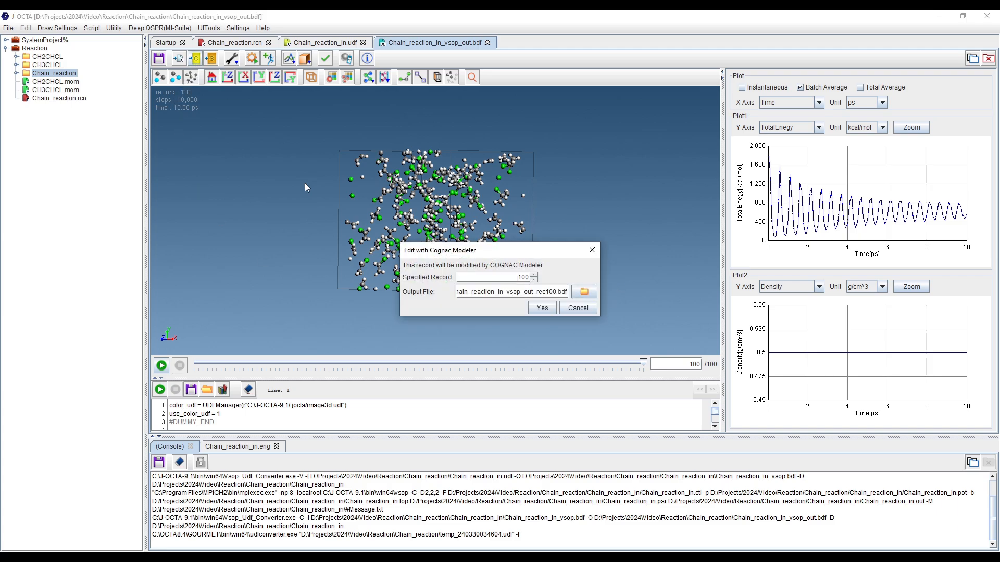
pyautogui.moveTo(489, 252); pyautogui.dragTo(468, 227)
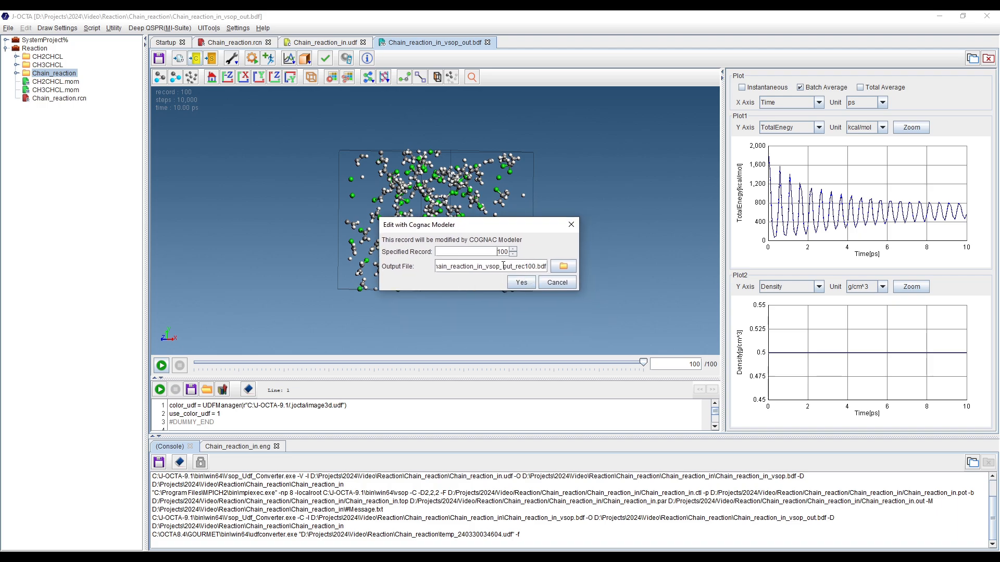
pyautogui.moveTo(504, 267); pyautogui.dragTo(536, 267)
pyautogui.write('REACT')
pyautogui.click(517, 282)
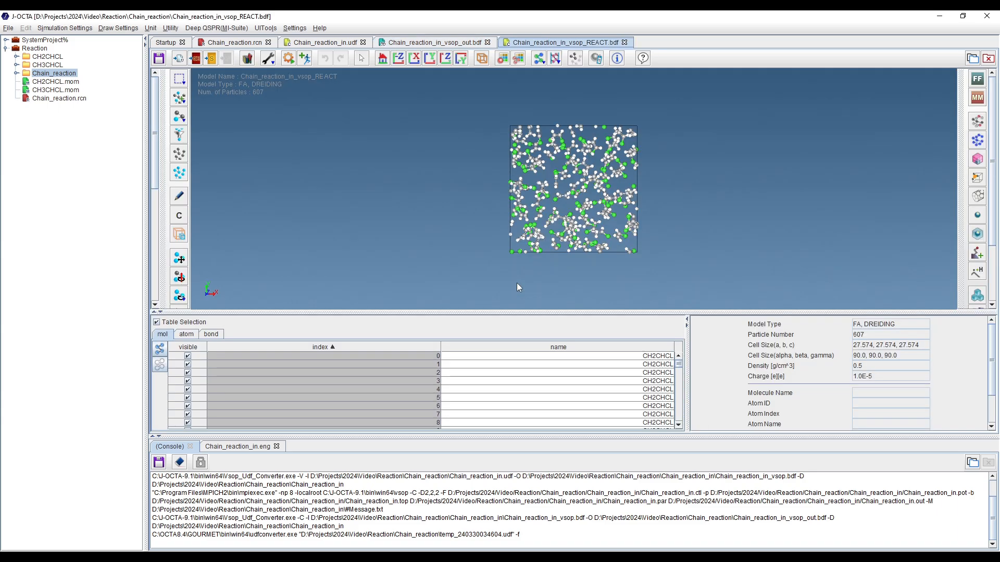
# Close Chain_reaction_in_vsop_out.bdf and Chain_reaction_in.udf, keeping the Chain_reaction_in_vsop_REACT.bdf model in view
pyautogui.moveTo(717, 223); pyautogui.dragTo(510, 240)
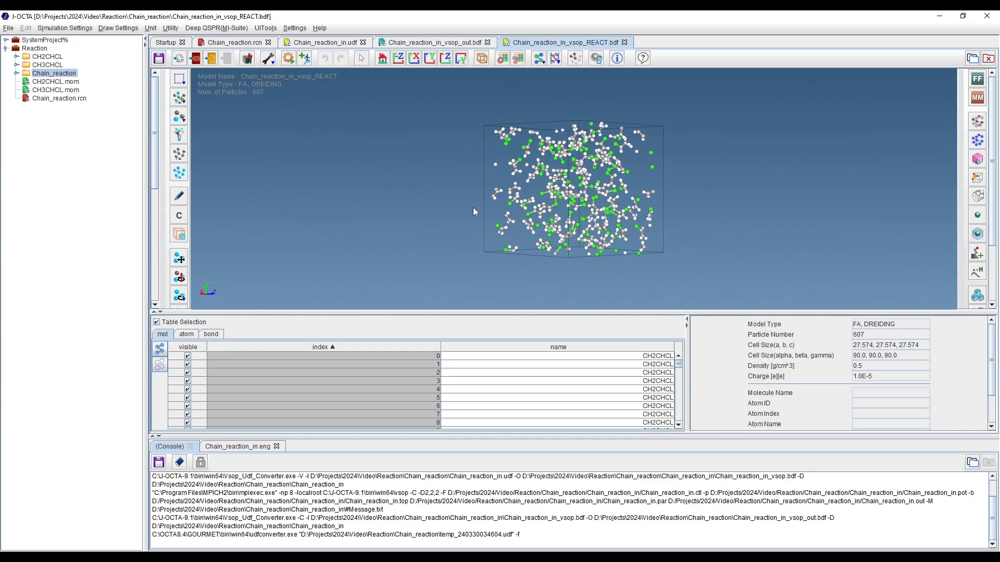
pyautogui.click(488, 43)
pyautogui.click(362, 42)
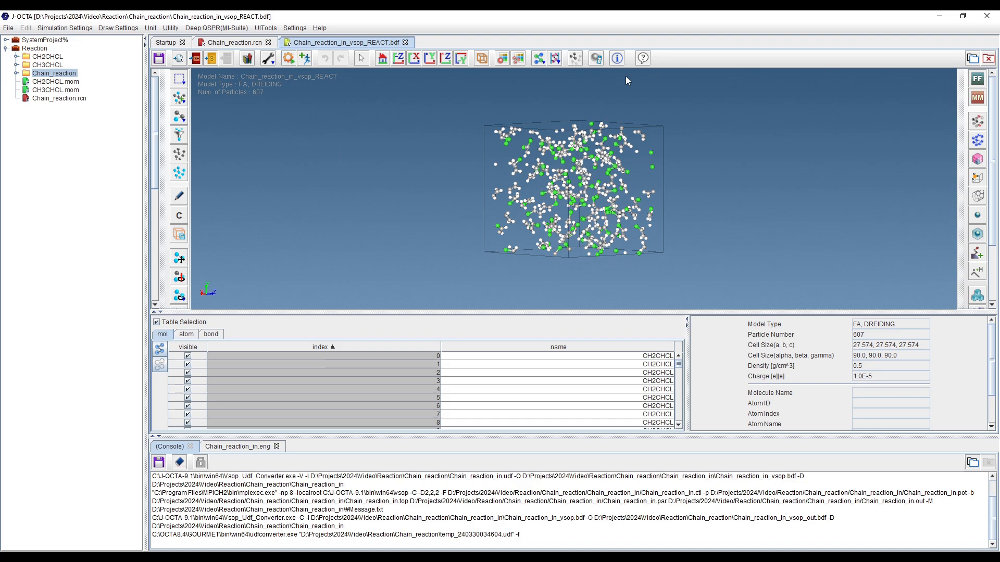
pyautogui.moveTo(664, 284); pyautogui.dragTo(581, 233)
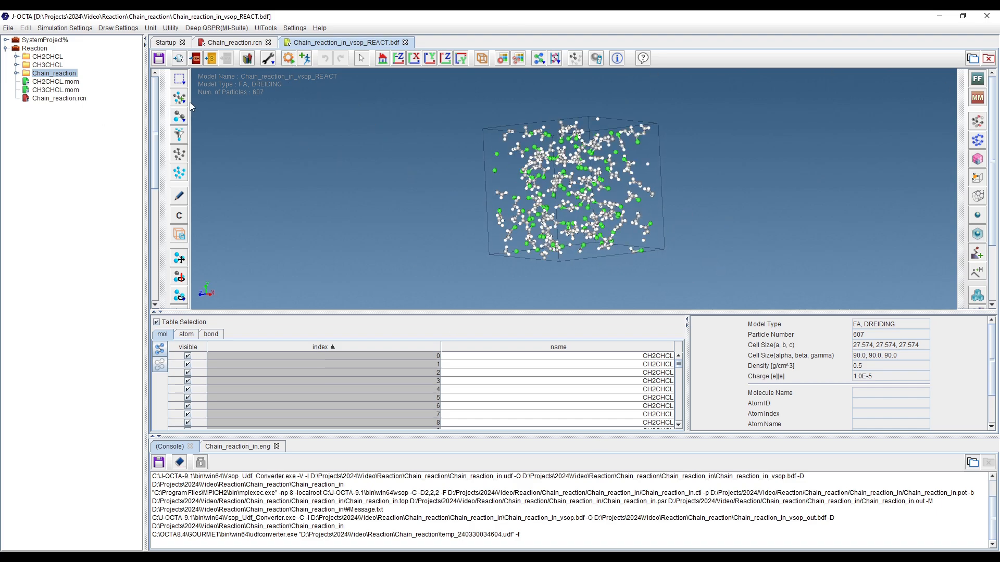
pyautogui.click(287, 59)
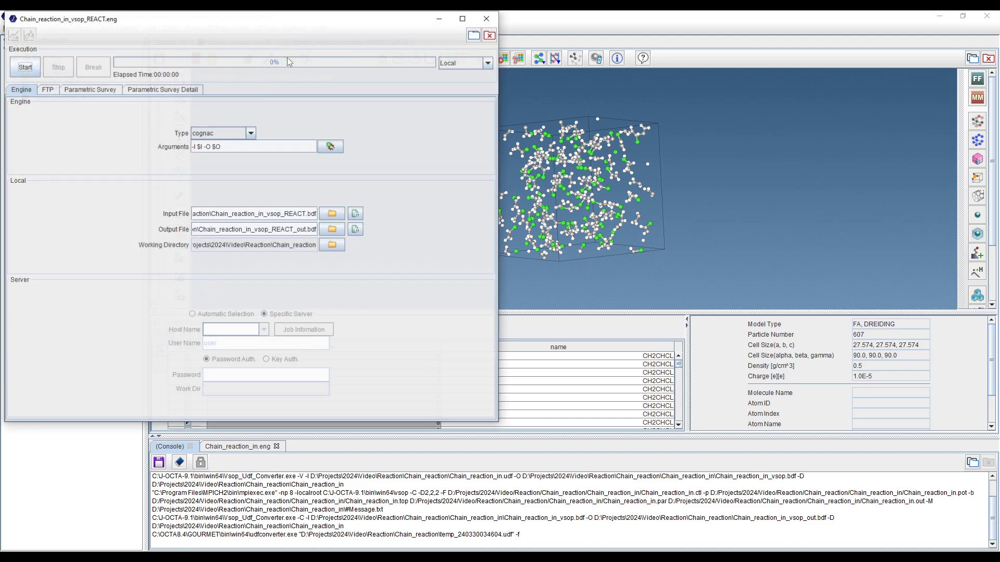
pyautogui.moveTo(237, 24); pyautogui.dragTo(424, 48)
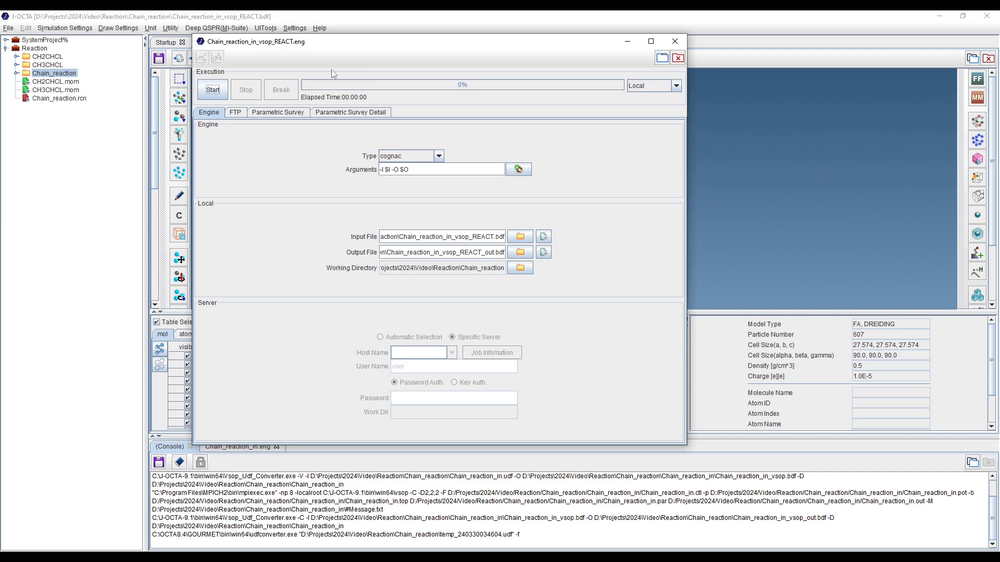
pyautogui.click(676, 40)
# Review the time step, total steps and output interval in the REACT model's simulation conditions and accept them
pyautogui.click(268, 59)
pyautogui.click(306, 151)
pyautogui.moveTo(183, 149); pyautogui.dragTo(221, 149)
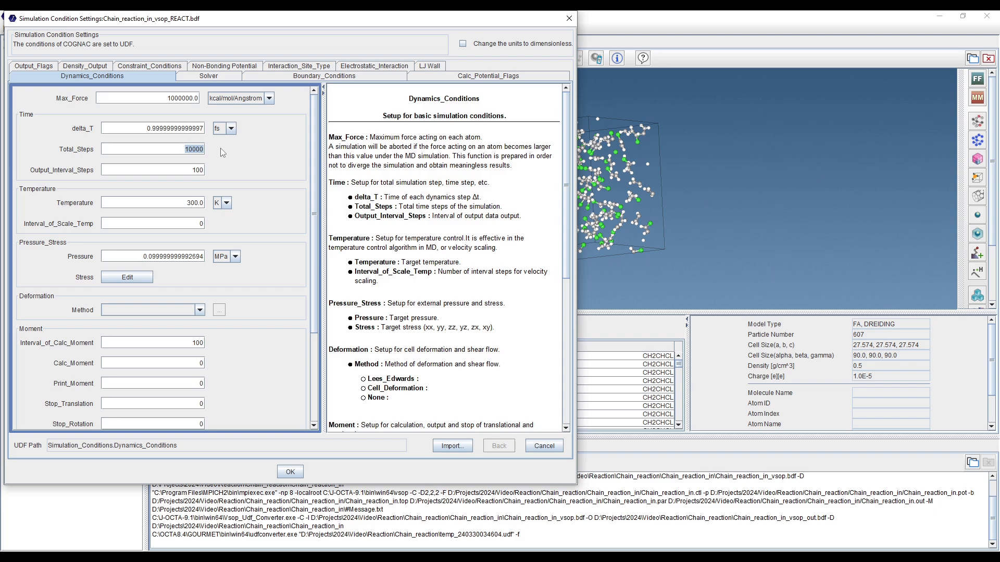
pyautogui.moveTo(141, 128); pyautogui.dragTo(204, 129)
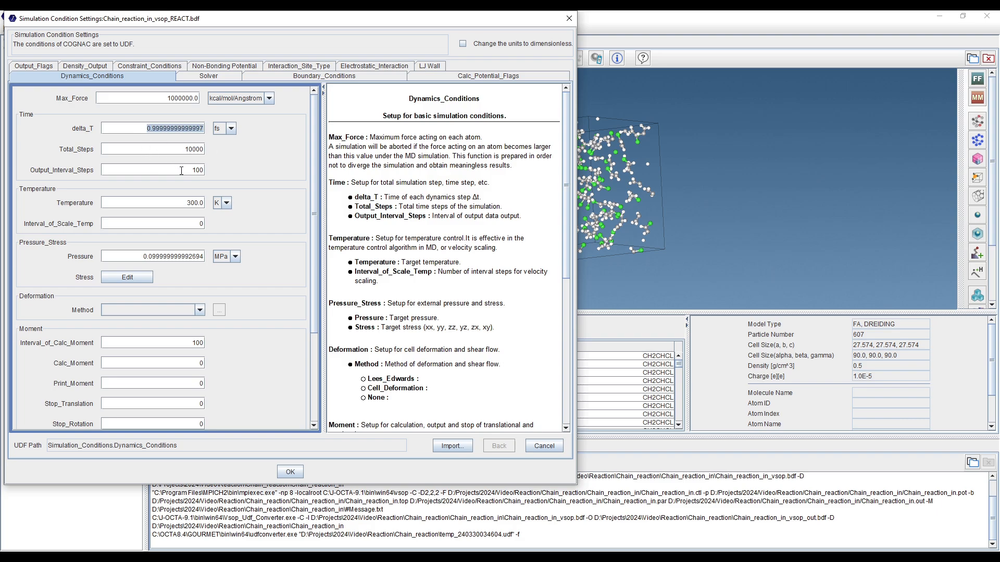
pyautogui.moveTo(171, 169); pyautogui.dragTo(248, 175)
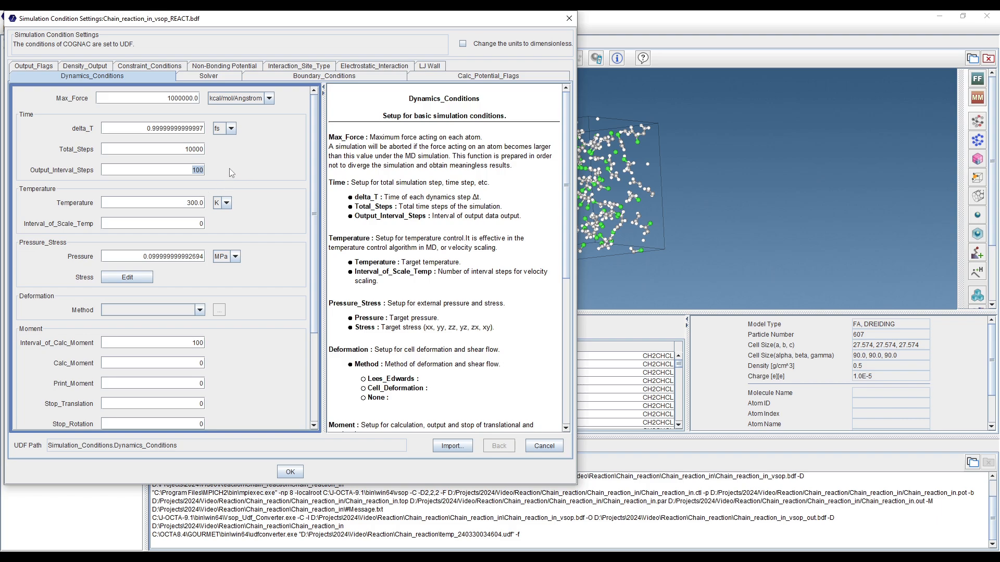
pyautogui.click(290, 471)
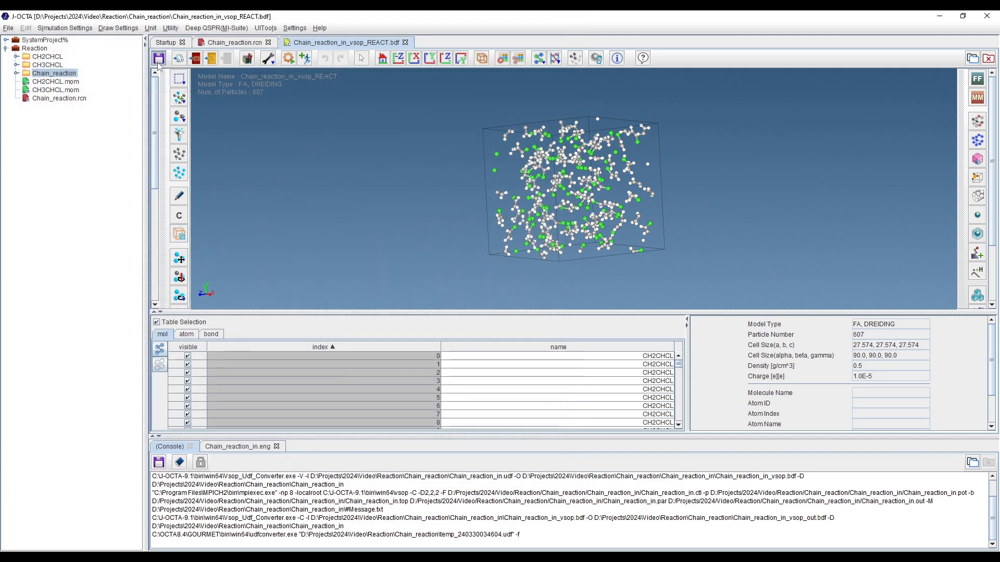
# Set the engine type to vsop for Chain_reaction_in_vsop_REACT.bdf and start the run up to its VSOP parameters
pyautogui.click(288, 58)
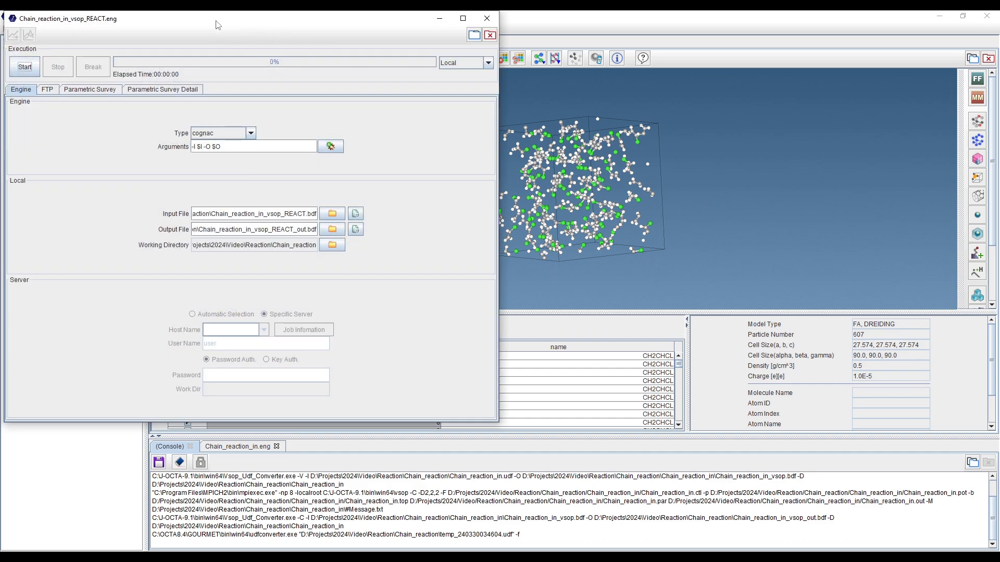
pyautogui.click(379, 164)
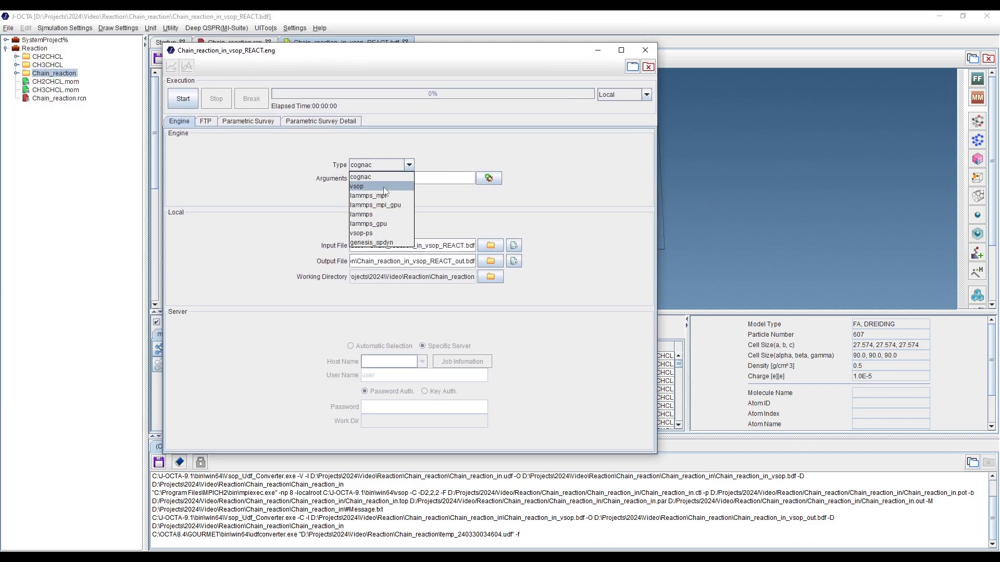
pyautogui.click(364, 186)
pyautogui.click(182, 99)
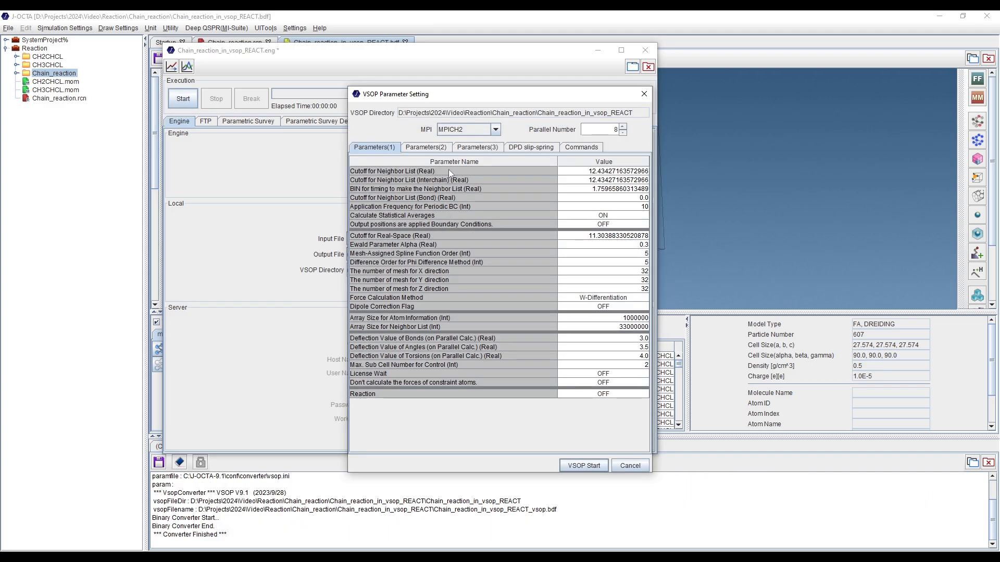
pyautogui.moveTo(460, 99); pyautogui.dragTo(426, 80)
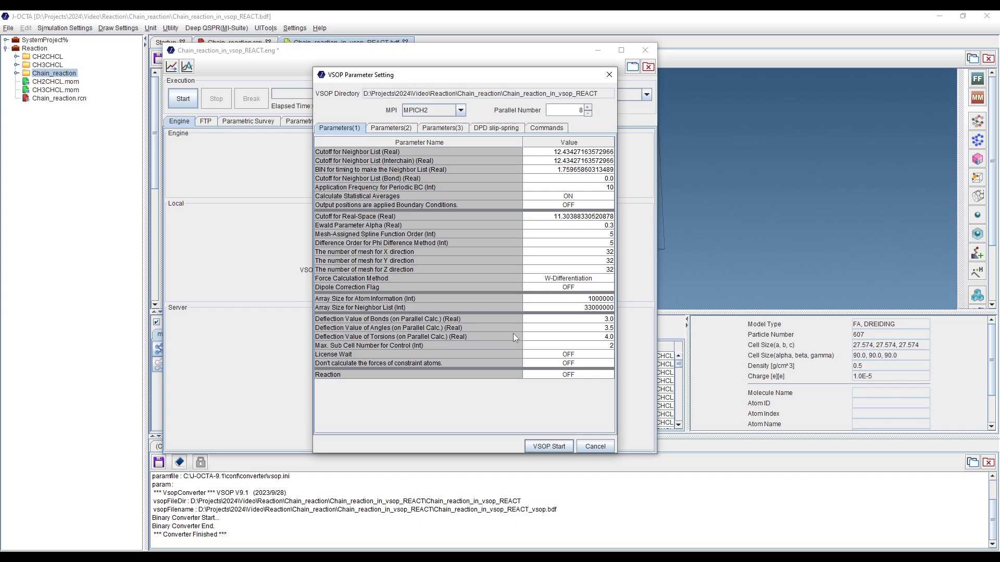
# Set the Reaction parameter to ON and Max. Sub Cell Number for Control to 100
pyautogui.click(569, 375)
pyautogui.click(553, 391)
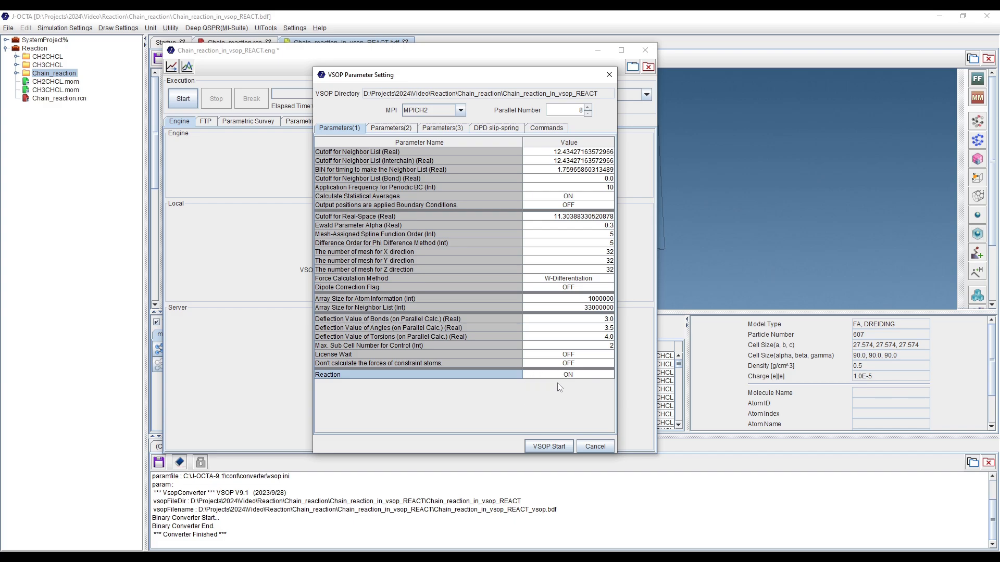
pyautogui.doubleClick(583, 345)
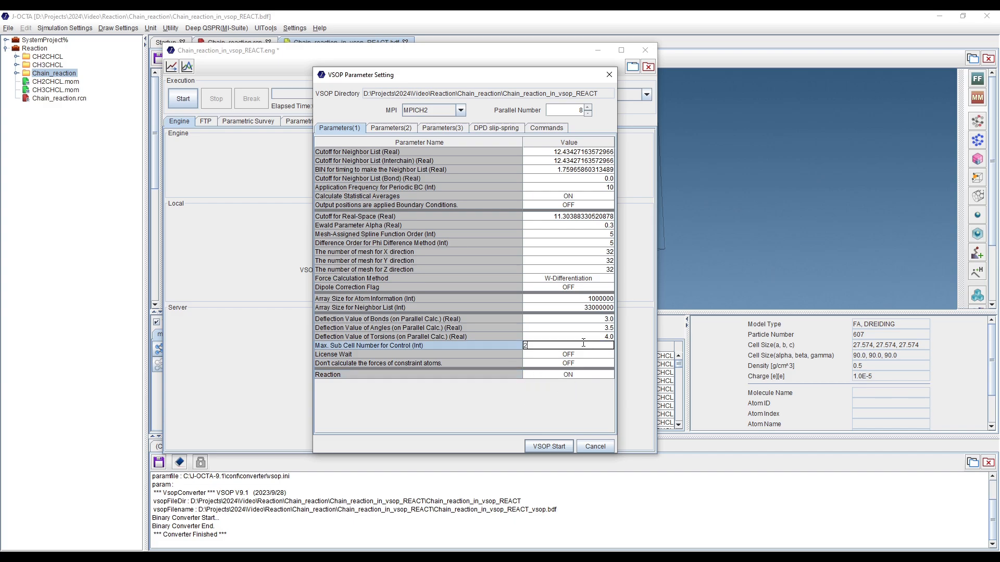
pyautogui.write('100')
pyautogui.click(497, 345)
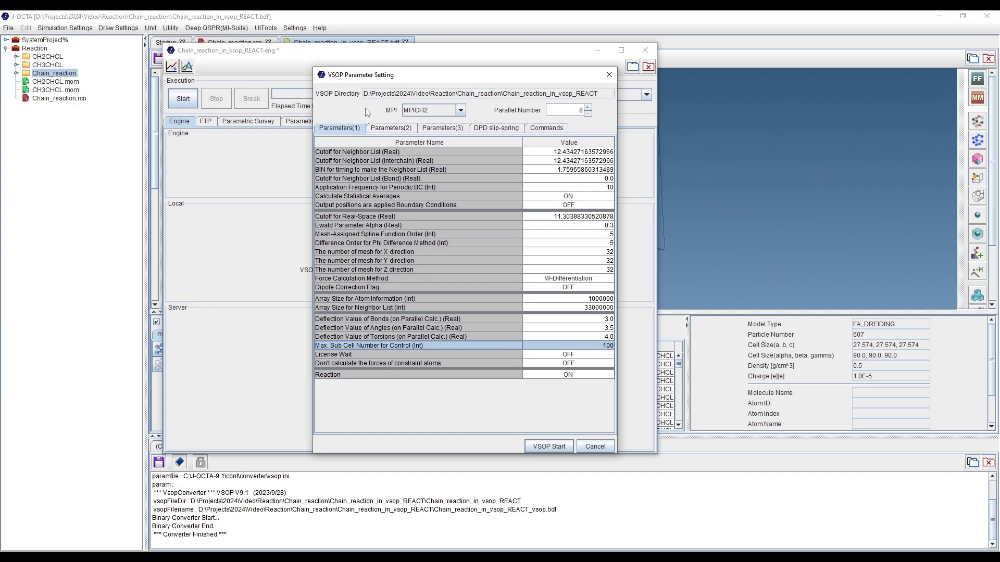
# Set the limit numbers of added bonds, added angles and added torsions on reaction to 1000 each
pyautogui.click(403, 129)
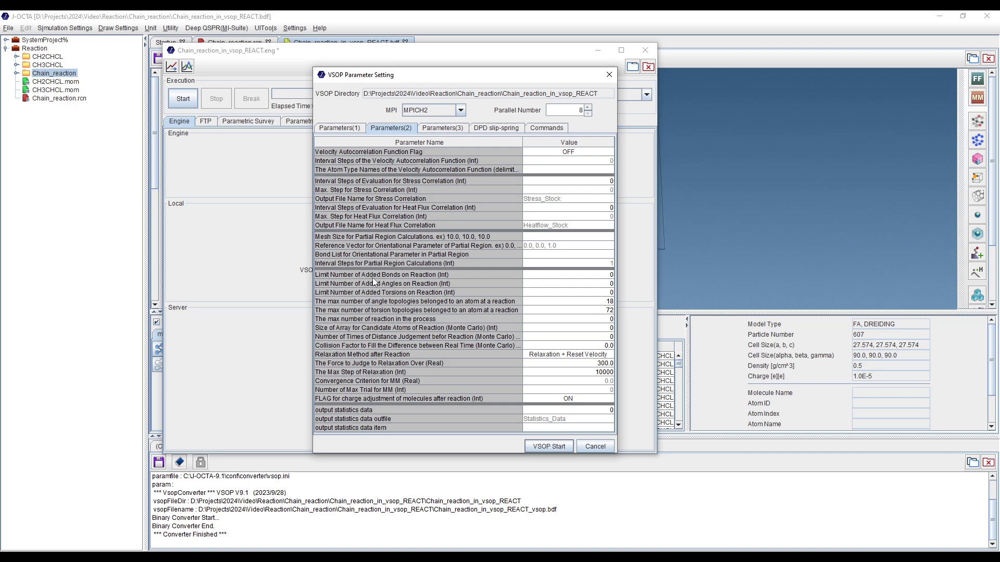
pyautogui.doubleClick(554, 275)
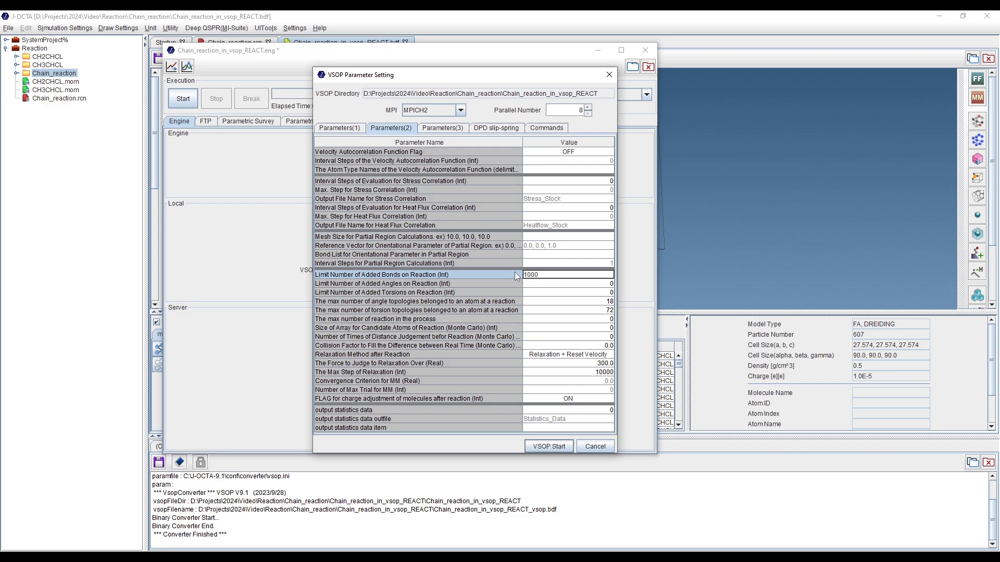
pyautogui.doubleClick(534, 283)
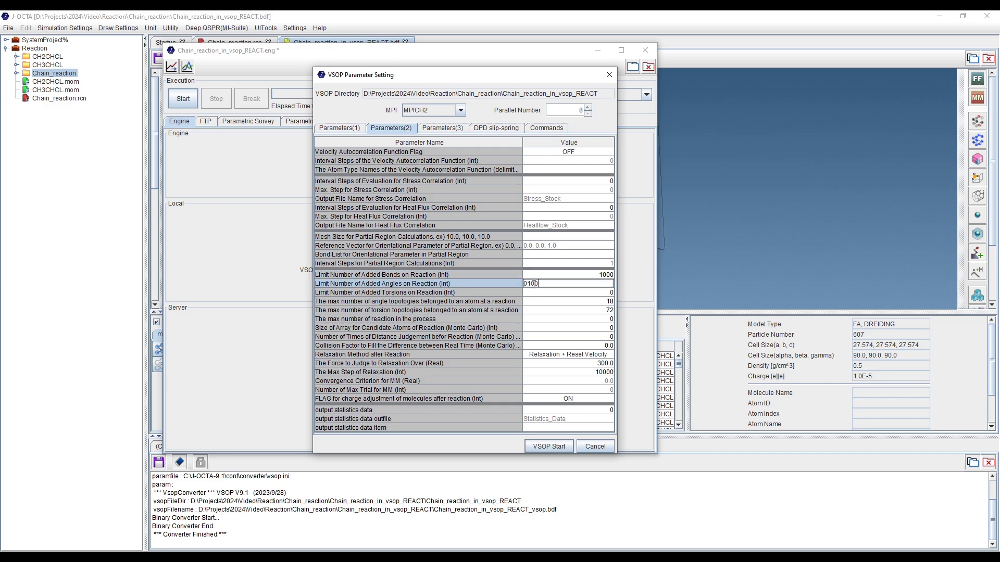
pyautogui.doubleClick(540, 293)
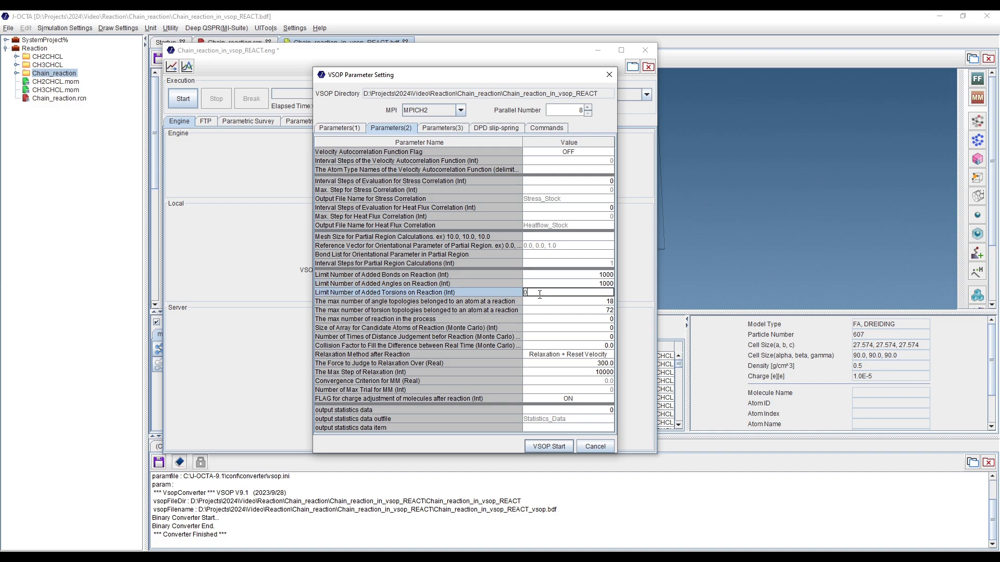
pyautogui.write('1000')
pyautogui.click(457, 283)
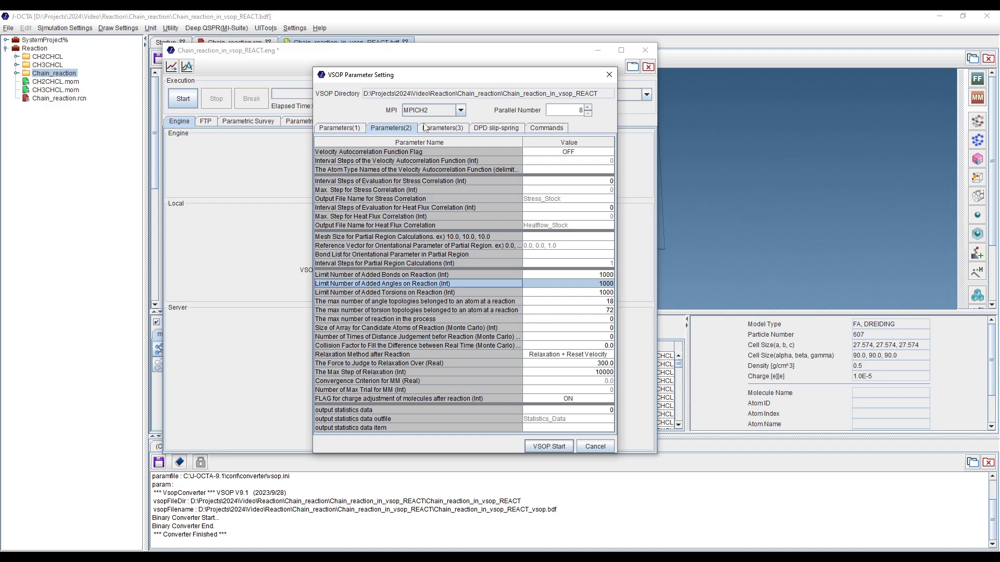
# Start the VSOP reaction calculation and monitor its progress and log output
pyautogui.click(549, 446)
pyautogui.moveTo(328, 55); pyautogui.dragTo(442, 52)
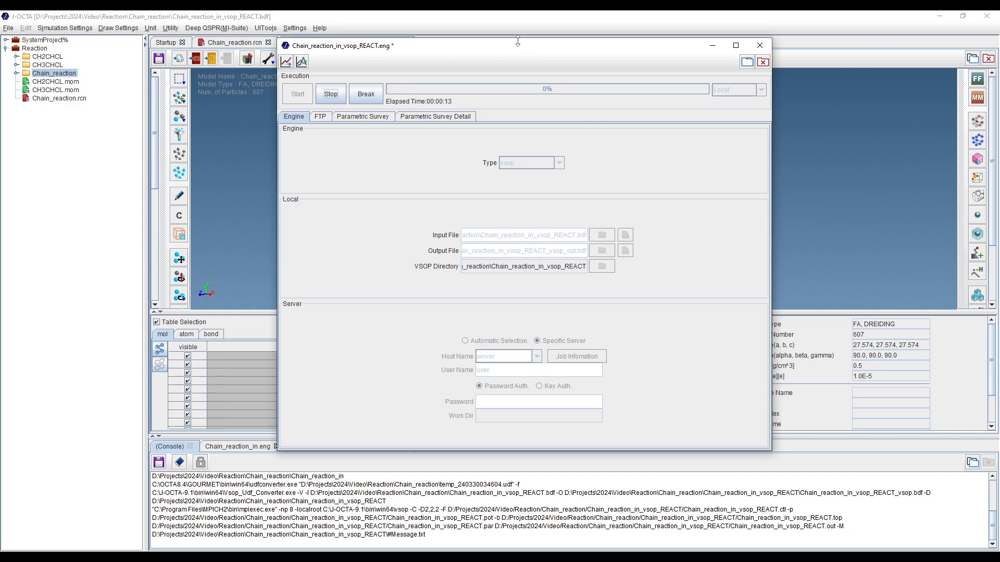
pyautogui.moveTo(524, 59); pyautogui.dragTo(521, 65)
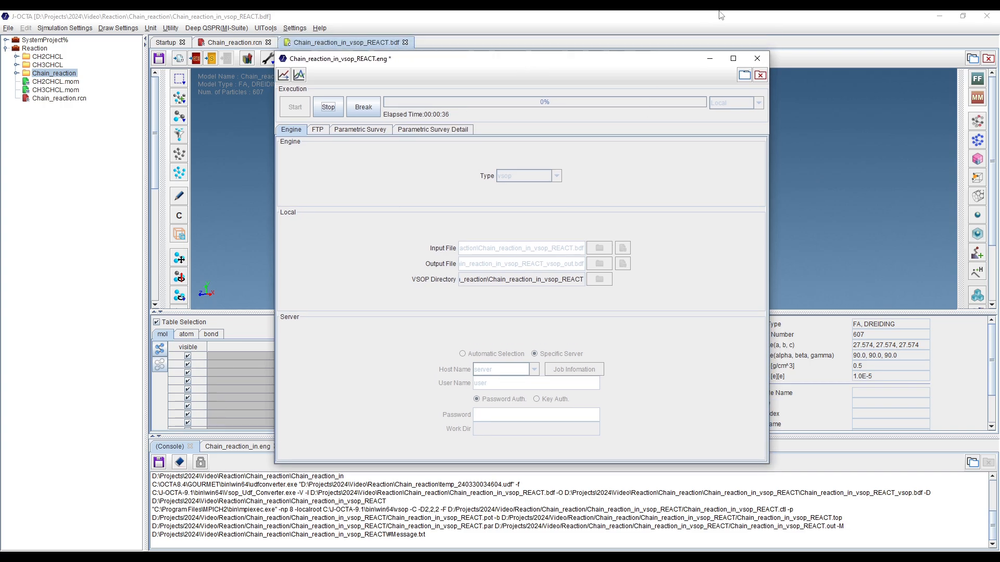
pyautogui.moveTo(496, 65); pyautogui.dragTo(601, 50)
pyautogui.click(339, 451)
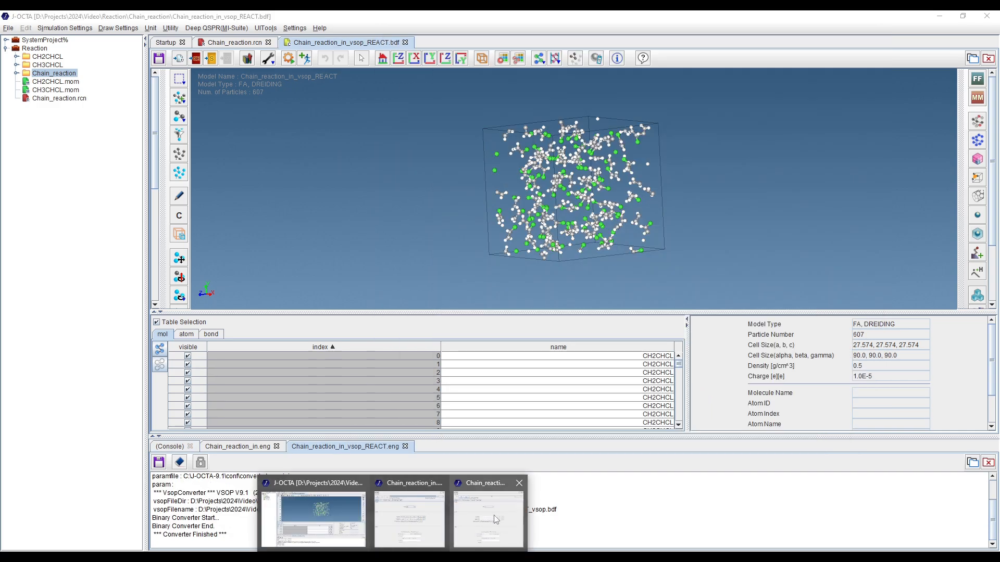
pyautogui.click(495, 519)
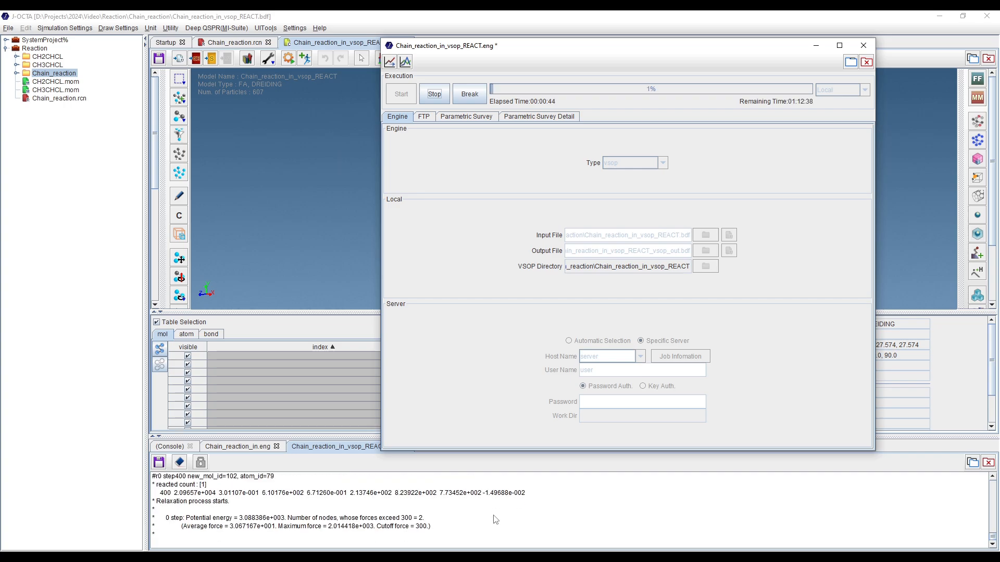
pyautogui.moveTo(571, 49); pyautogui.dragTo(555, 49)
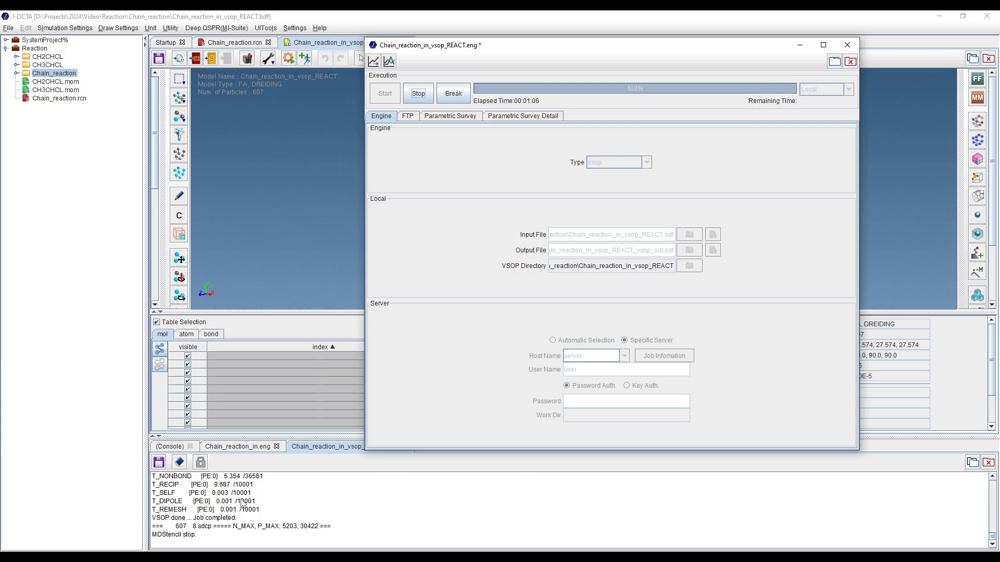
# Open the finished reaction run's output file, Chain_reaction_in_vsop_REACT_vsop_out.bdf, and view its cell
pyautogui.moveTo(545, 47); pyautogui.dragTo(500, 39)
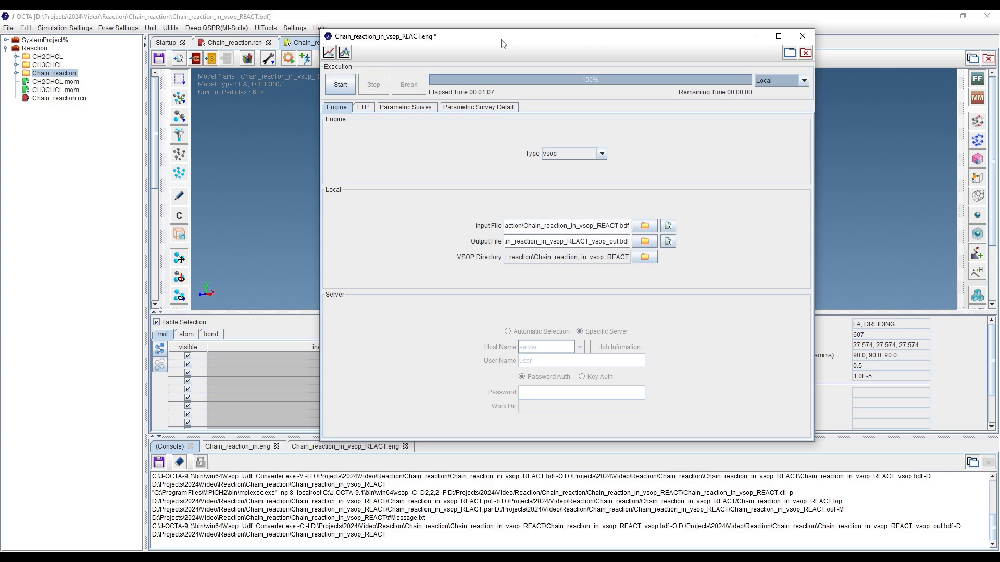
pyautogui.moveTo(560, 241); pyautogui.dragTo(673, 243)
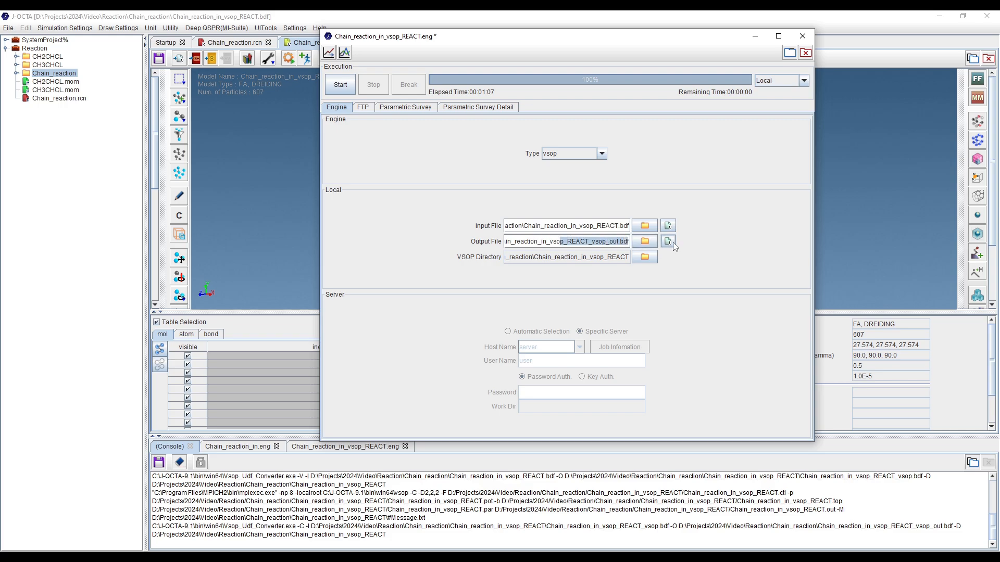
pyautogui.click(672, 242)
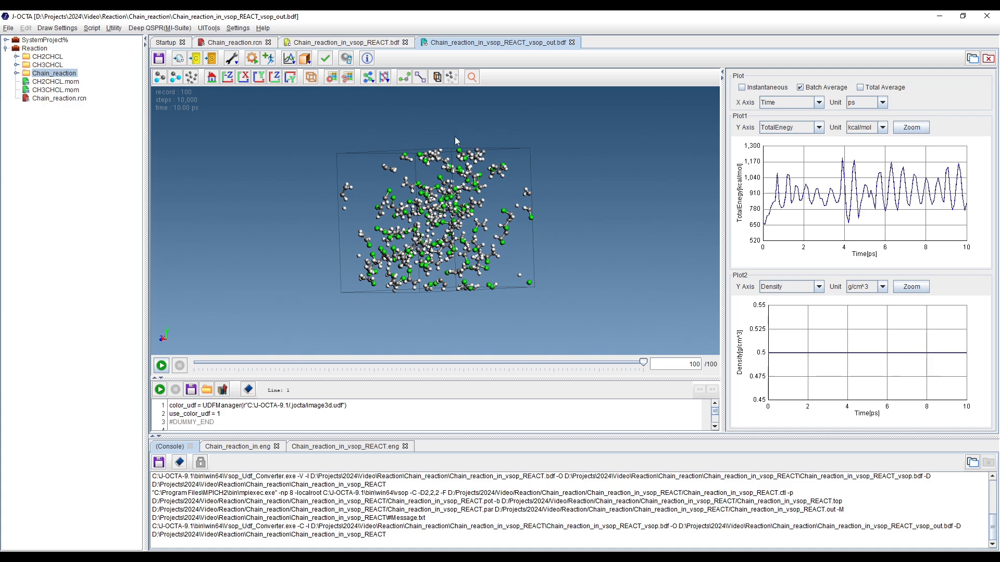
pyautogui.moveTo(567, 247); pyautogui.dragTo(518, 245)
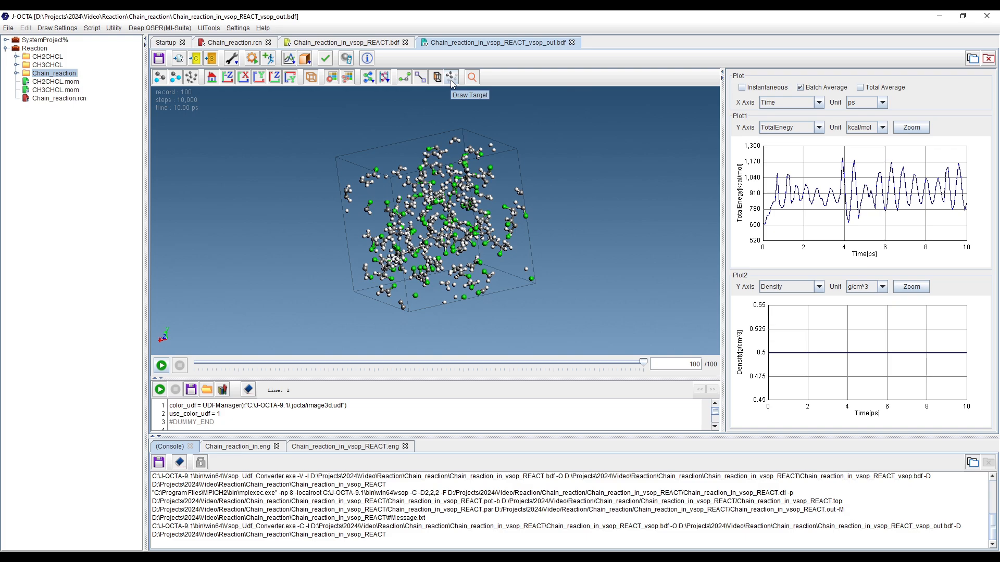
# Limit the drawn molecules by type name to mol-122 and inspect the reacted chain from several angles
pyautogui.click(451, 78)
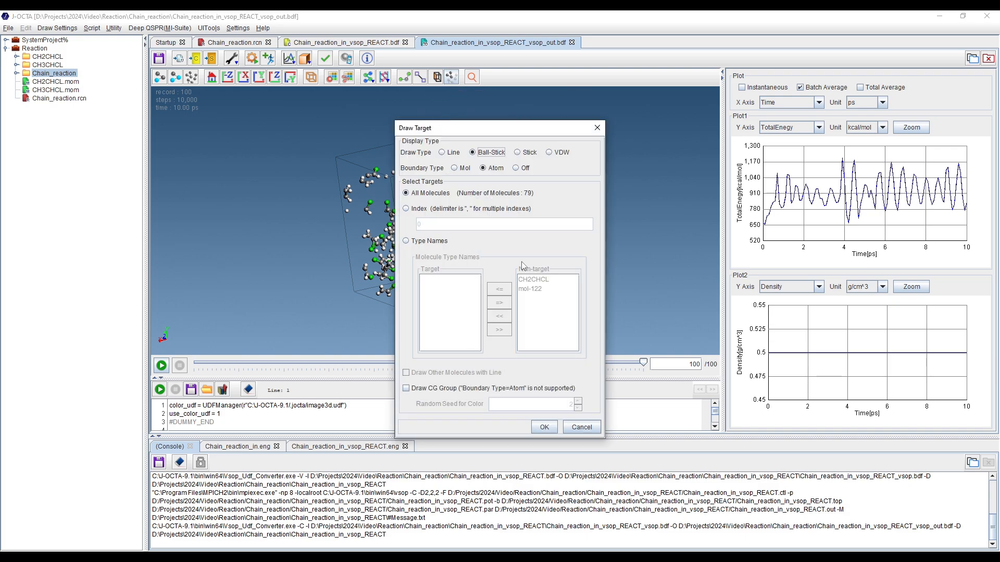
pyautogui.click(406, 241)
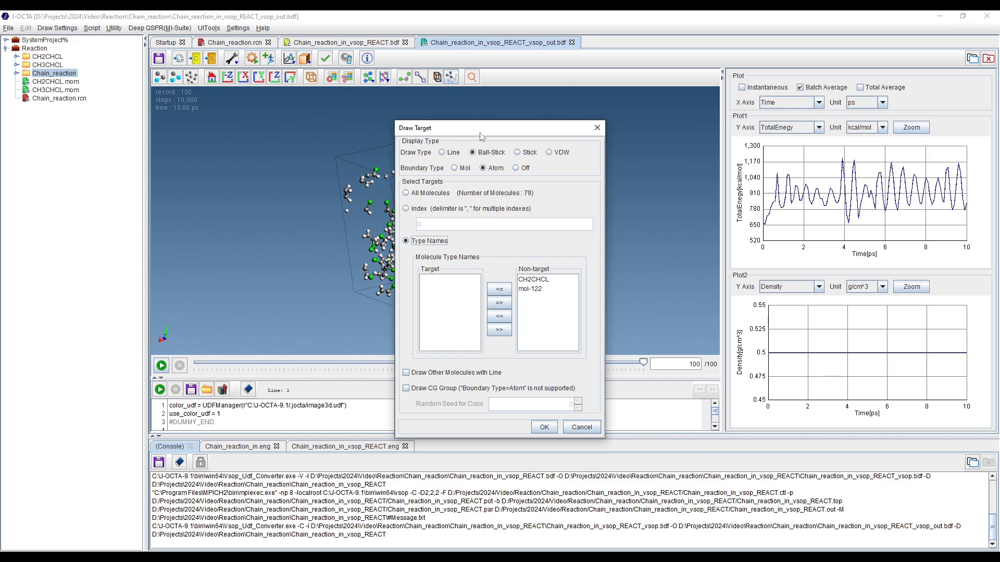
pyautogui.moveTo(479, 132); pyautogui.dragTo(467, 116)
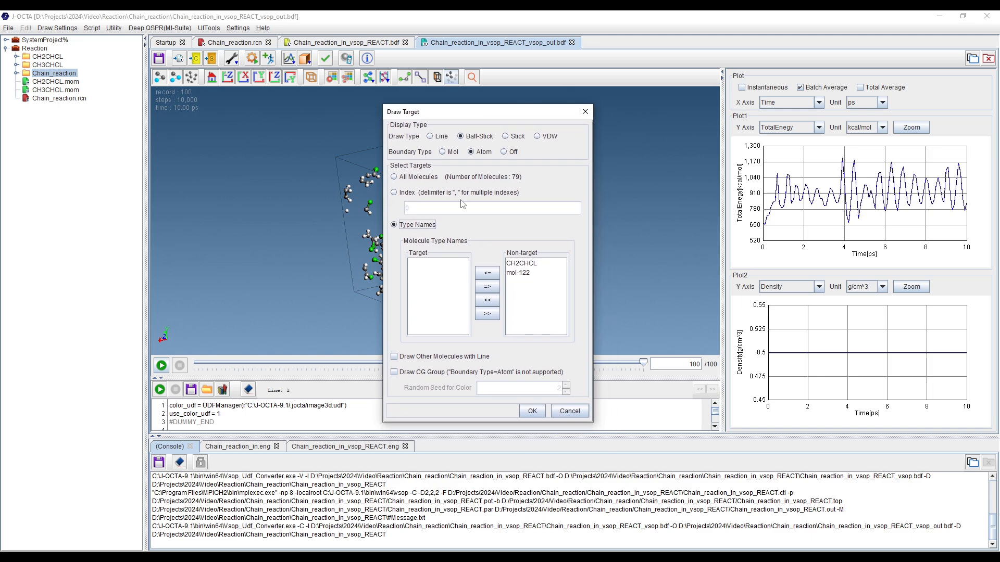
pyautogui.click(528, 274)
pyautogui.click(493, 274)
pyautogui.click(531, 411)
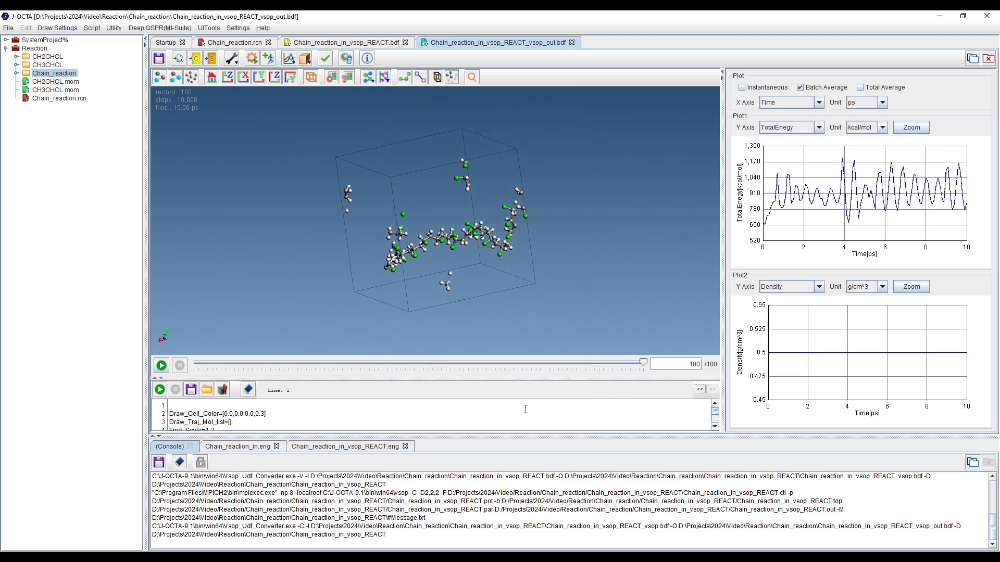
pyautogui.moveTo(511, 242); pyautogui.dragTo(445, 209)
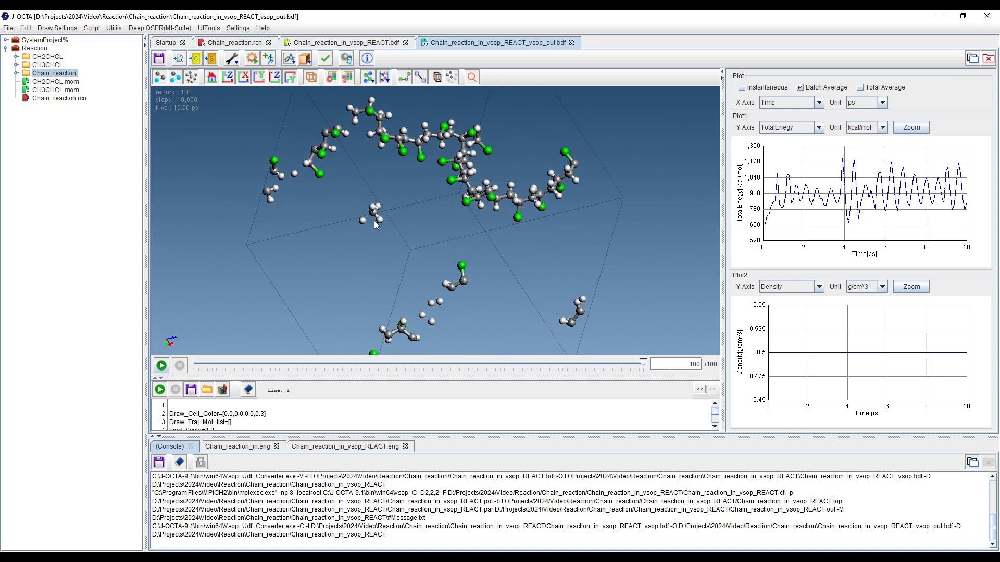
pyautogui.moveTo(549, 249); pyautogui.dragTo(432, 232)
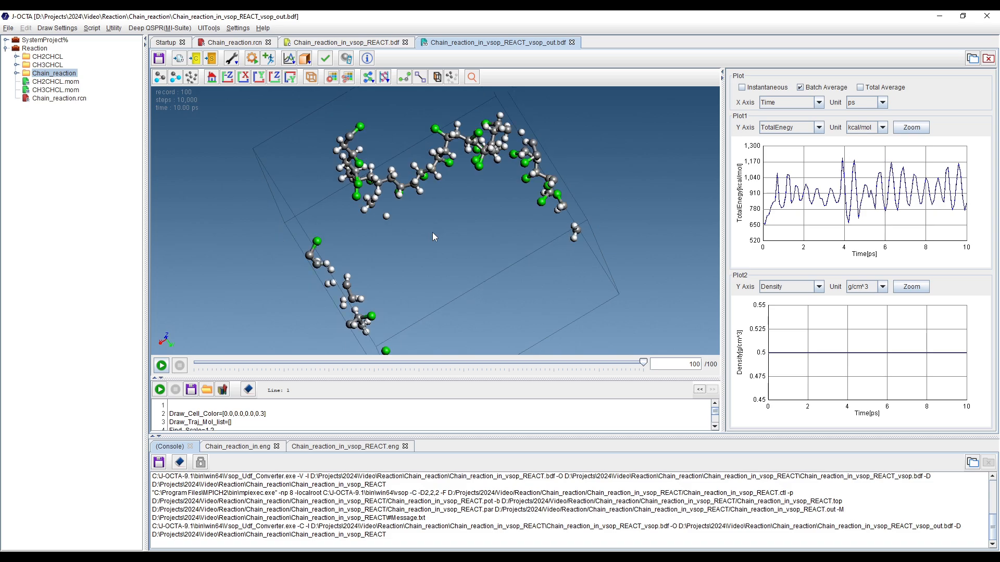
pyautogui.moveTo(418, 192); pyautogui.dragTo(421, 235)
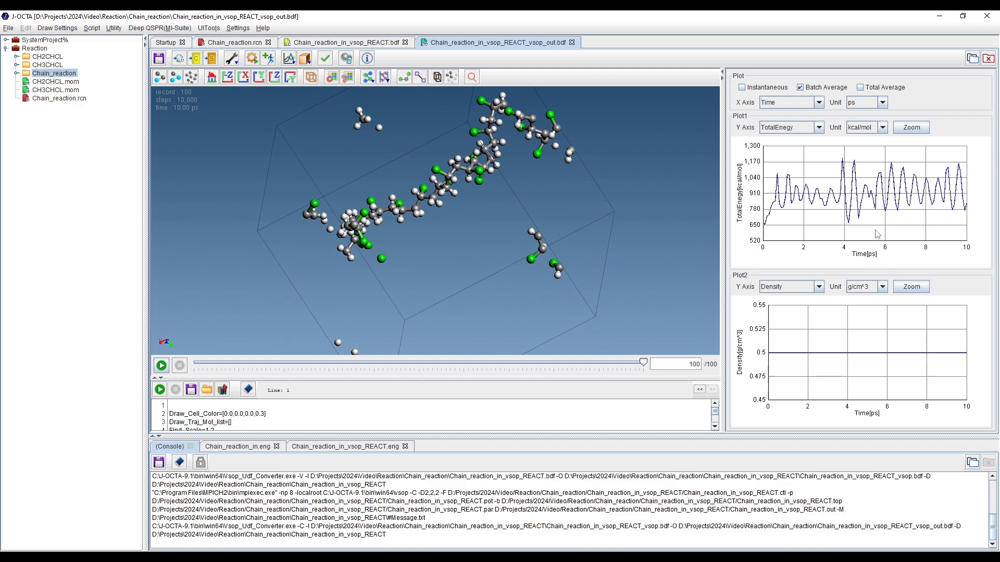
pyautogui.moveTo(480, 208); pyautogui.dragTo(561, 219)
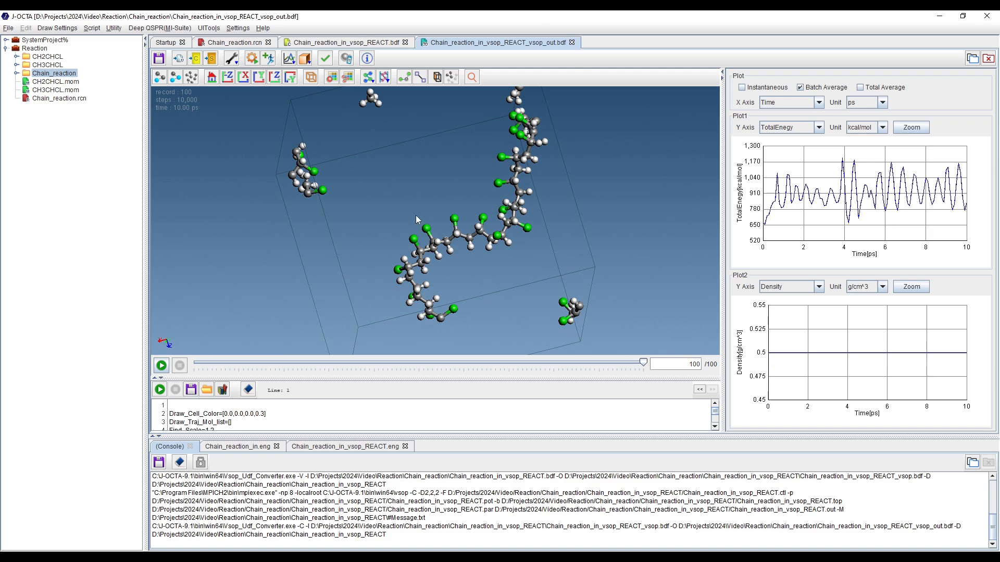
# Load the Bond_formed.py script from the gifts folder and run it on the reaction output
pyautogui.moveTo(473, 379); pyautogui.dragTo(473, 340)
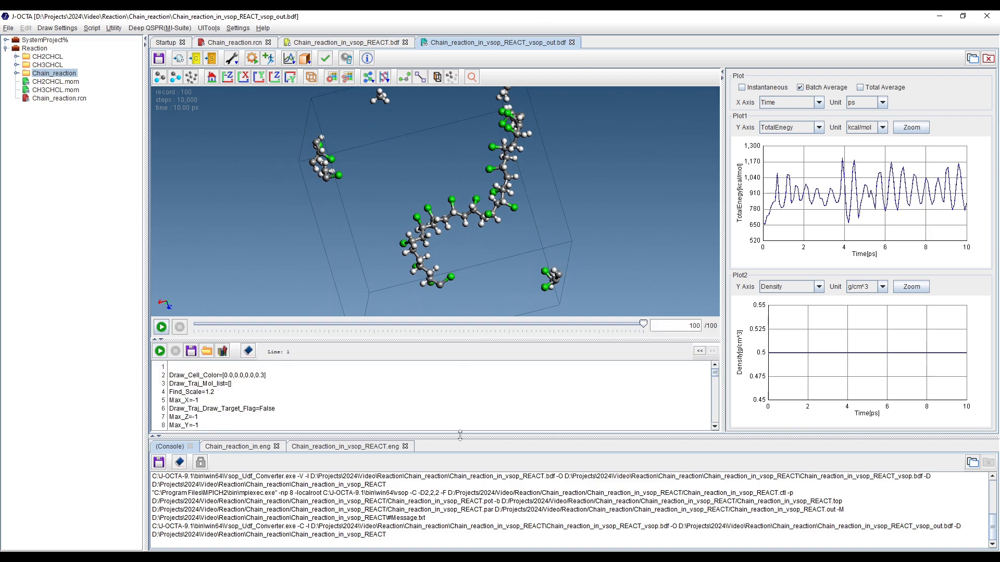
pyautogui.moveTo(462, 439); pyautogui.dragTo(463, 447)
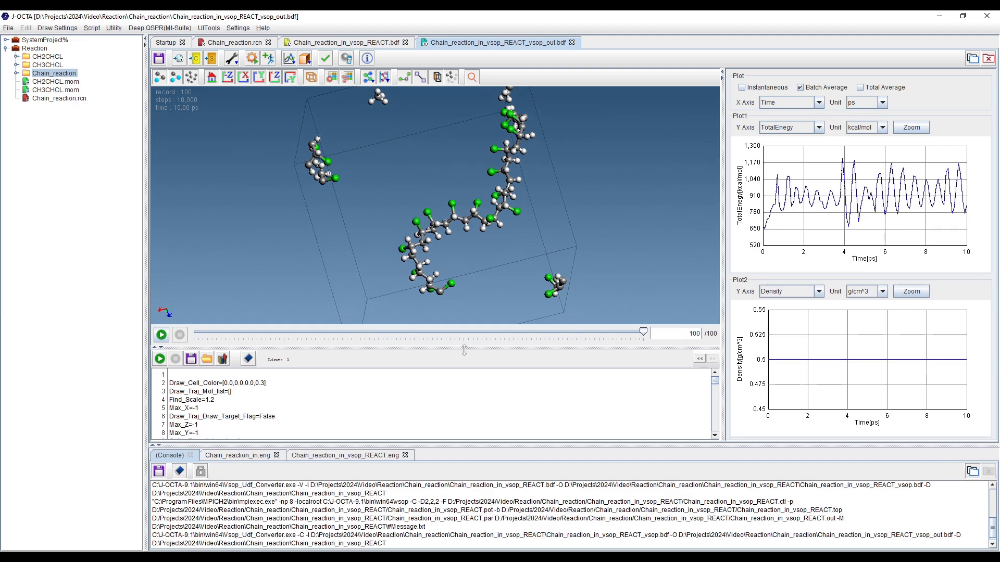
pyautogui.moveTo(468, 339); pyautogui.dragTo(468, 325)
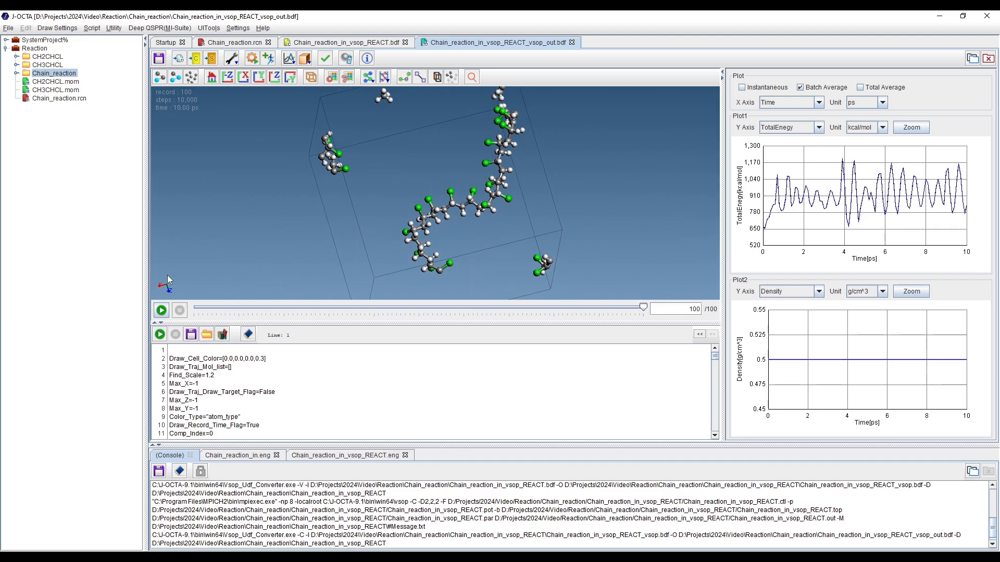
pyautogui.click(224, 336)
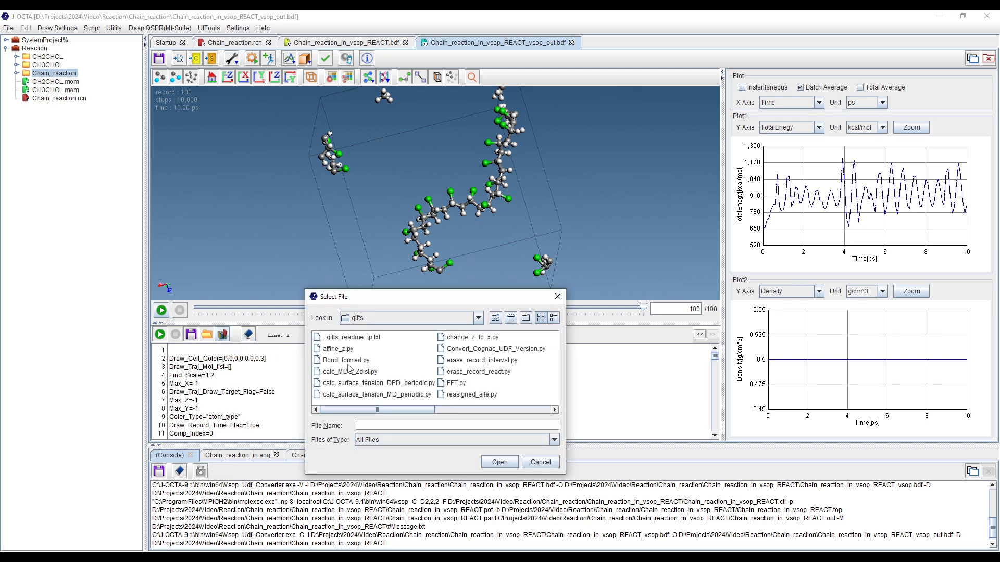
pyautogui.click(347, 362)
pyautogui.click(499, 462)
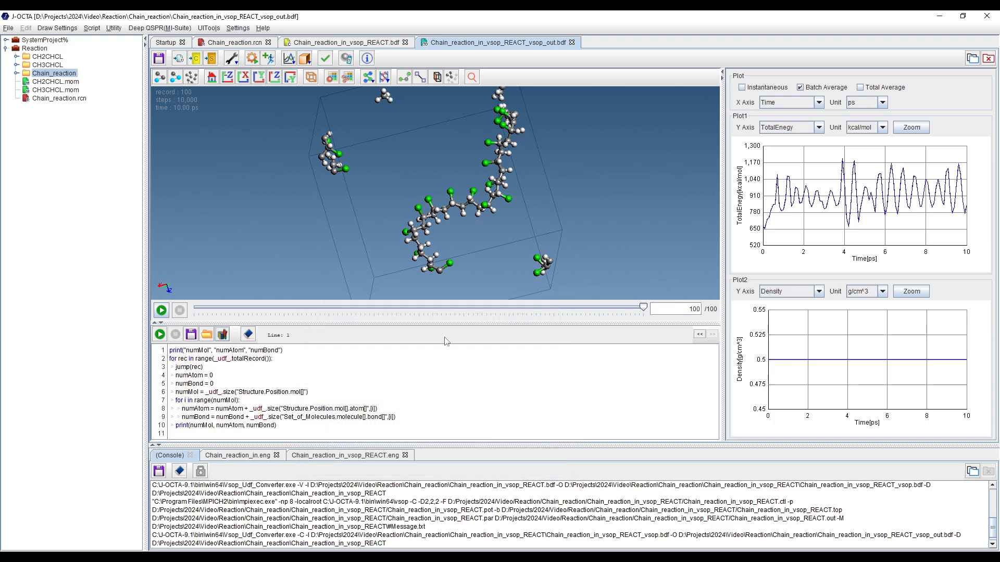
pyautogui.moveTo(445, 323); pyautogui.dragTo(446, 314)
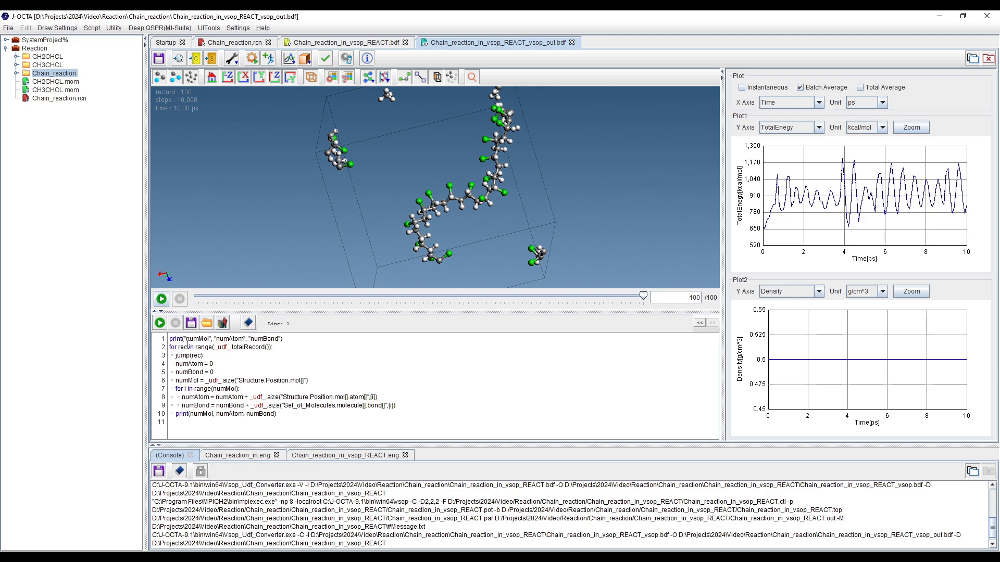
pyautogui.moveTo(185, 339); pyautogui.dragTo(288, 340)
pyautogui.click(159, 323)
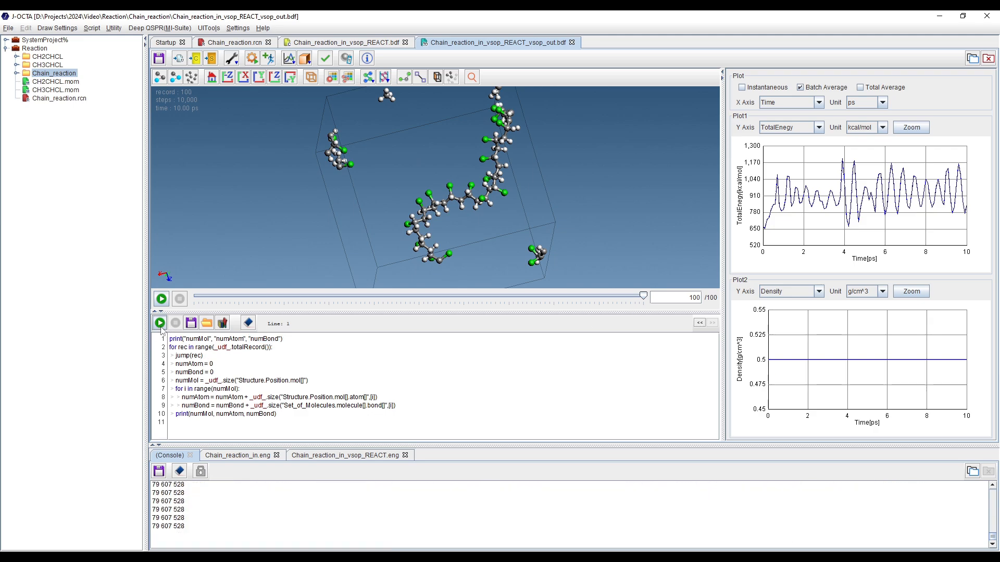
# Compare the numMol, numAtom and numBond values of the first and last records in the script output
pyautogui.moveTo(477, 446); pyautogui.dragTo(467, 382)
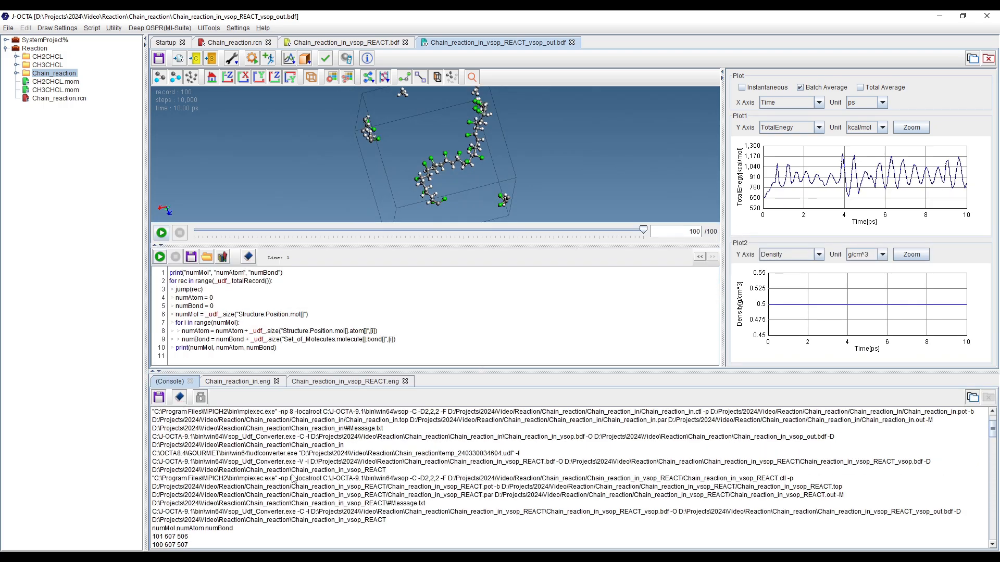
pyautogui.scroll(2, 294, 479)
pyautogui.moveTo(152, 452); pyautogui.dragTo(190, 458)
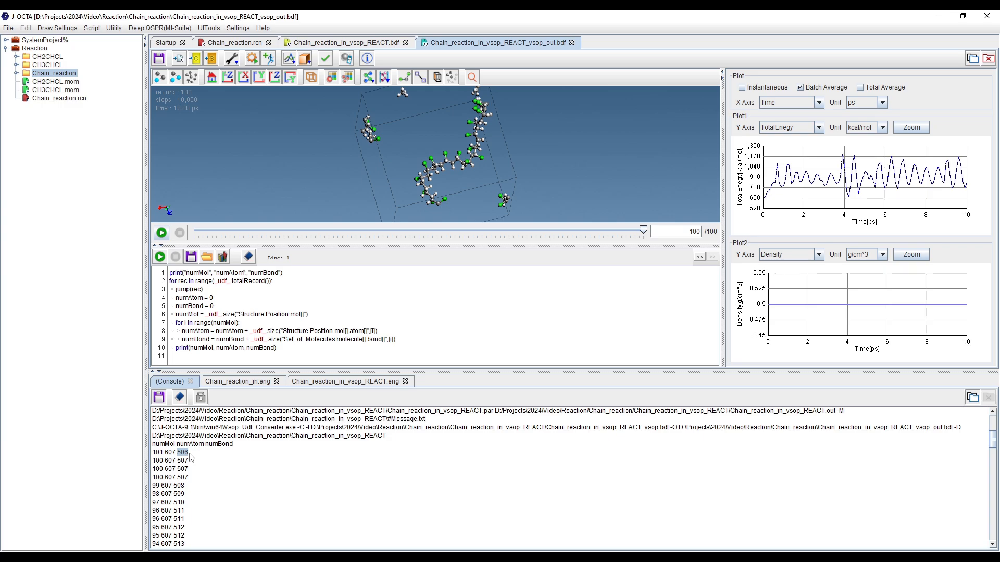
pyautogui.scroll(-20, 200, 478)
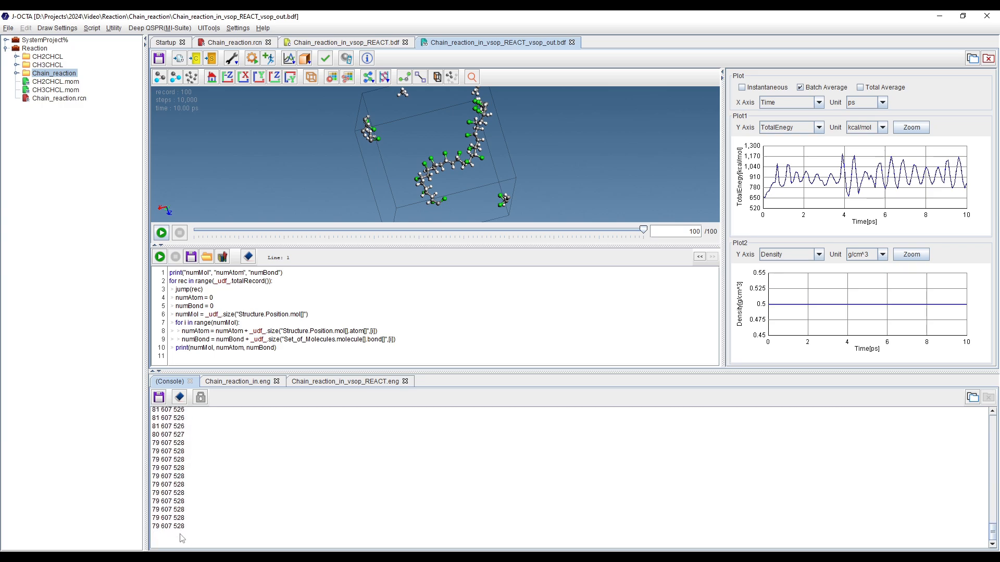
pyautogui.moveTo(190, 527); pyautogui.dragTo(148, 527)
pyautogui.moveTo(163, 528); pyautogui.dragTo(183, 529)
pyautogui.scroll(3, 224, 522)
pyautogui.scroll(8, 239, 522)
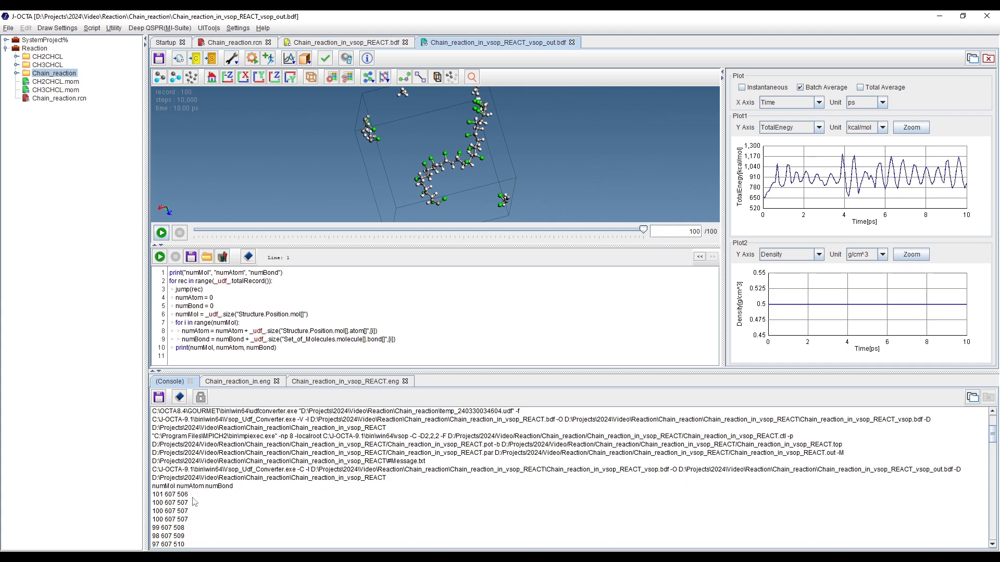
pyautogui.scroll(-15, 212, 536)
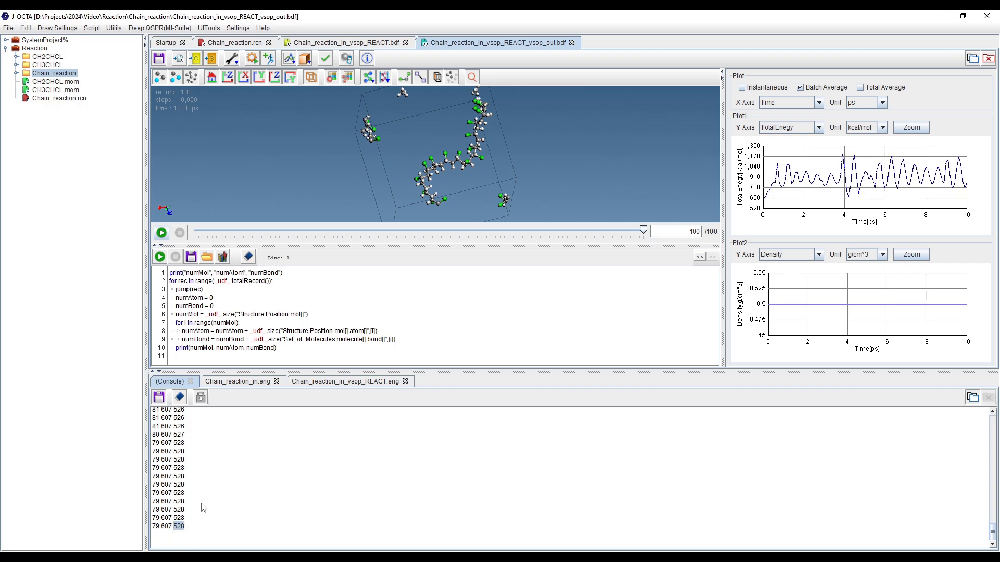
# Review the reacted chain alongside the pre-reaction definition in Chain_reaction.rcn and the input model Chain_reaction_in_vsop_REACT.bdf
pyautogui.moveTo(504, 166); pyautogui.dragTo(455, 294)
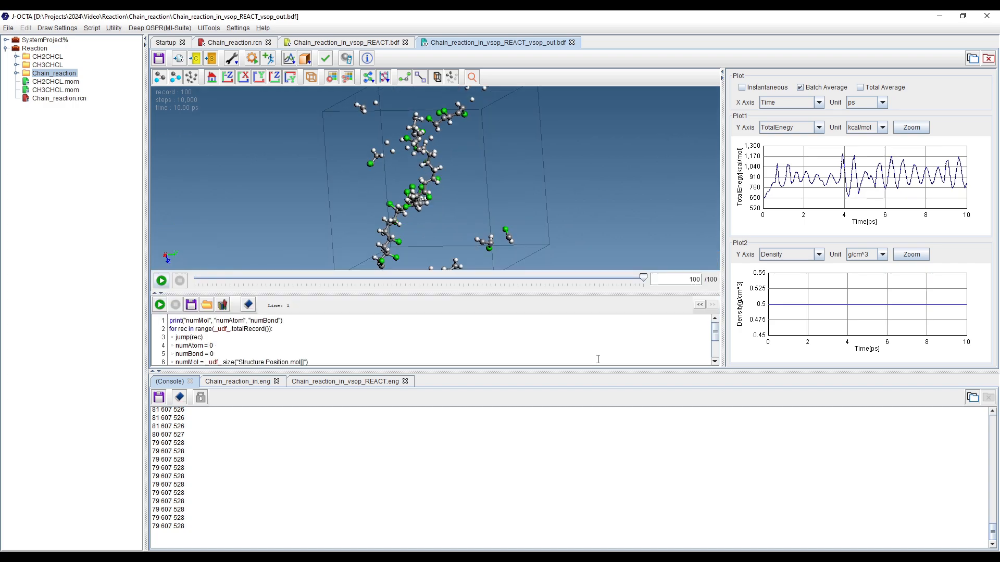
pyautogui.moveTo(578, 185); pyautogui.dragTo(431, 186)
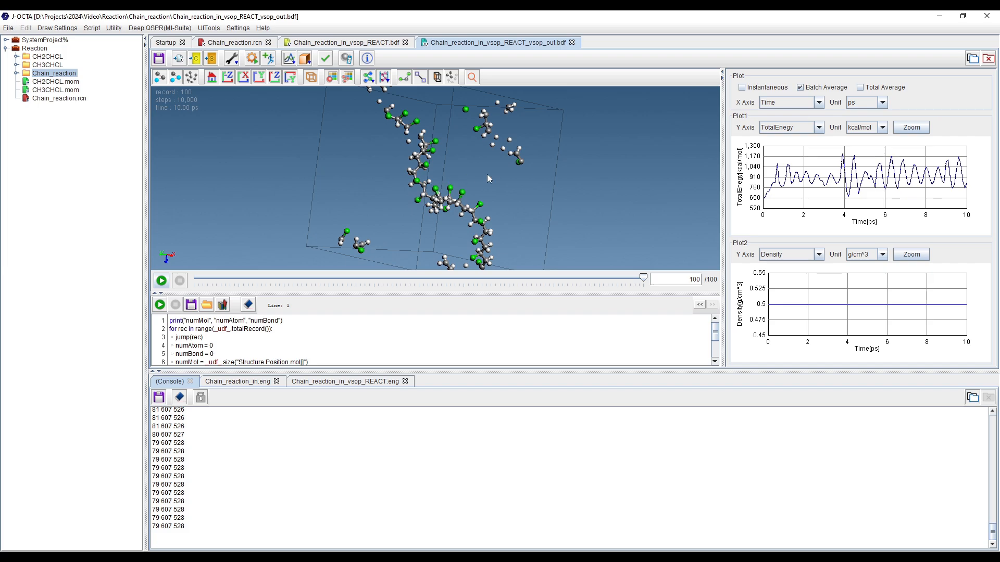
pyautogui.click(243, 45)
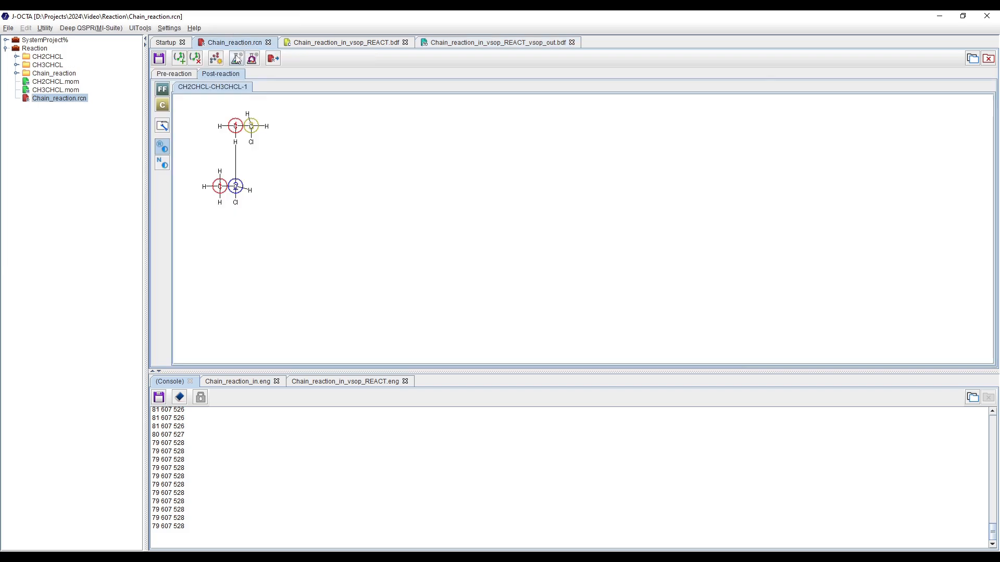
pyautogui.click(175, 77)
pyautogui.moveTo(375, 217); pyautogui.dragTo(374, 231)
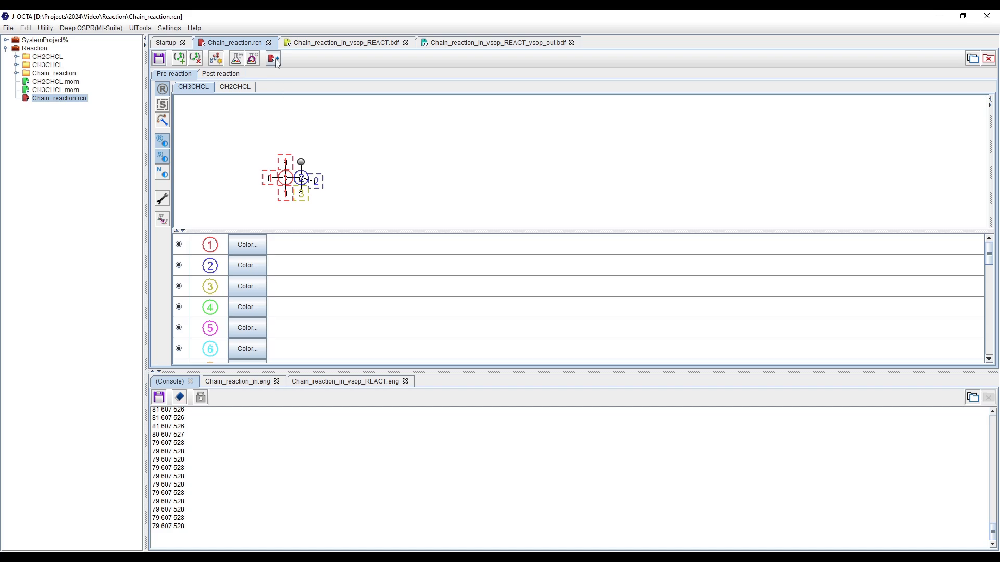
pyautogui.click(385, 43)
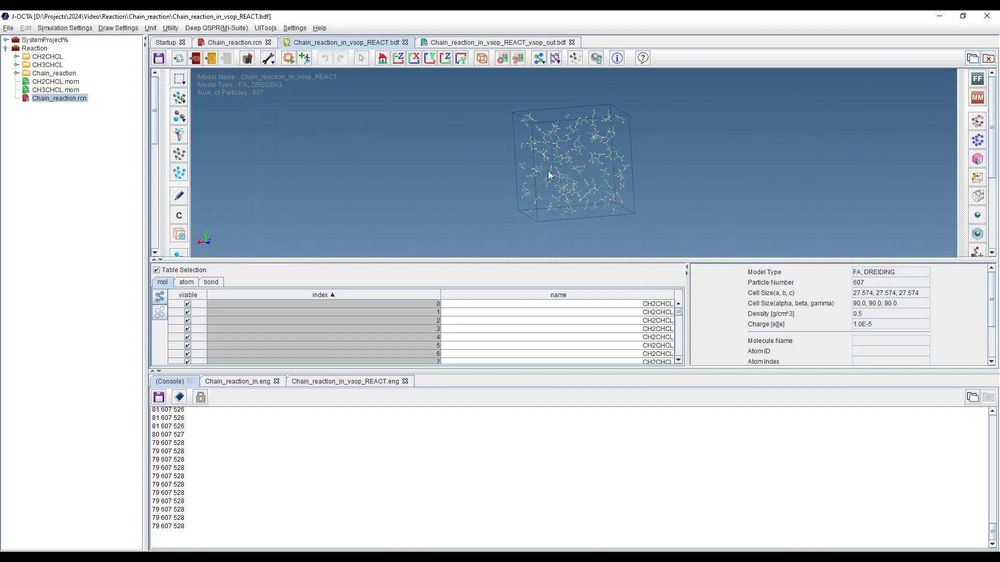
pyautogui.click(539, 43)
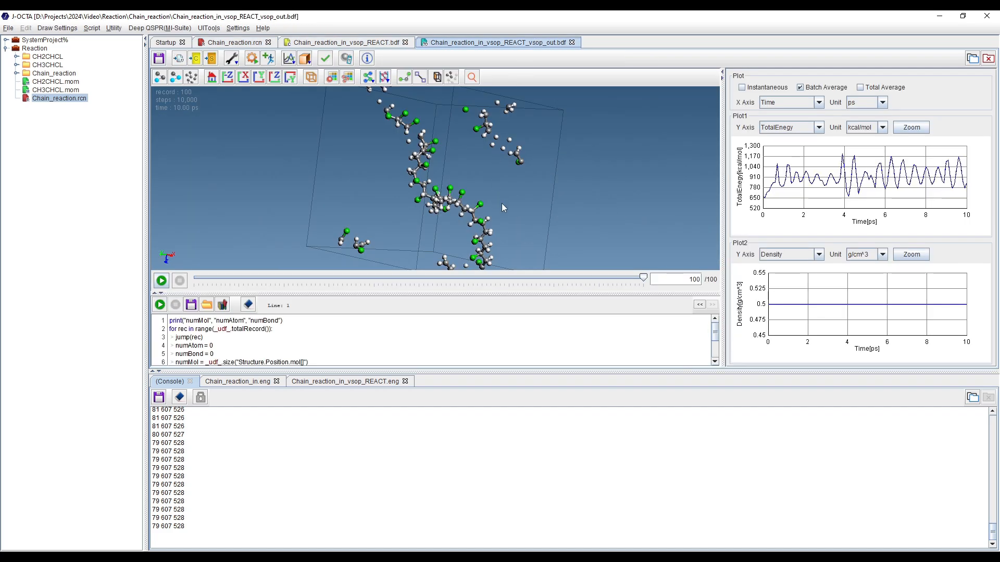
pyautogui.moveTo(507, 294); pyautogui.dragTo(505, 302)
pyautogui.moveTo(568, 221); pyautogui.dragTo(418, 229)
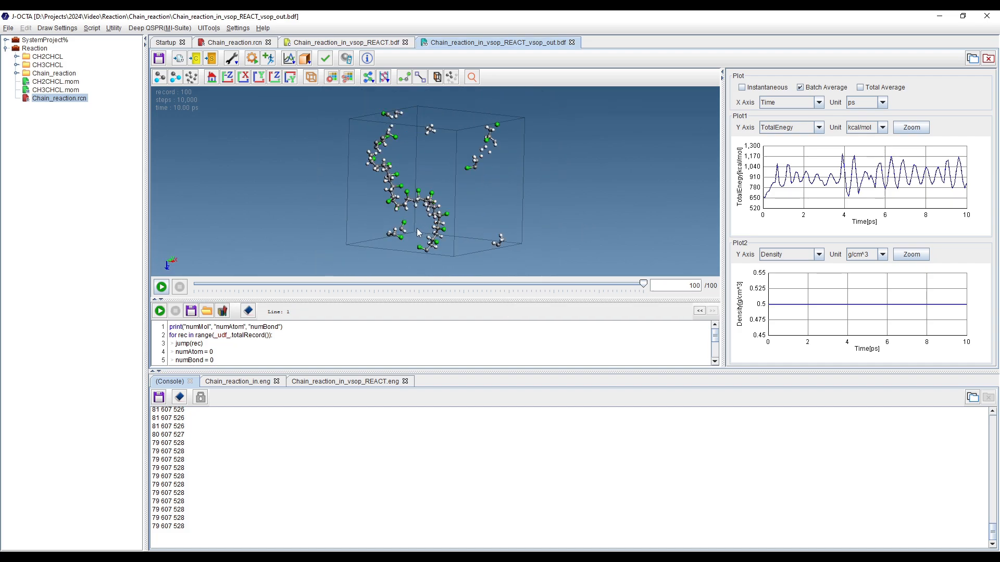